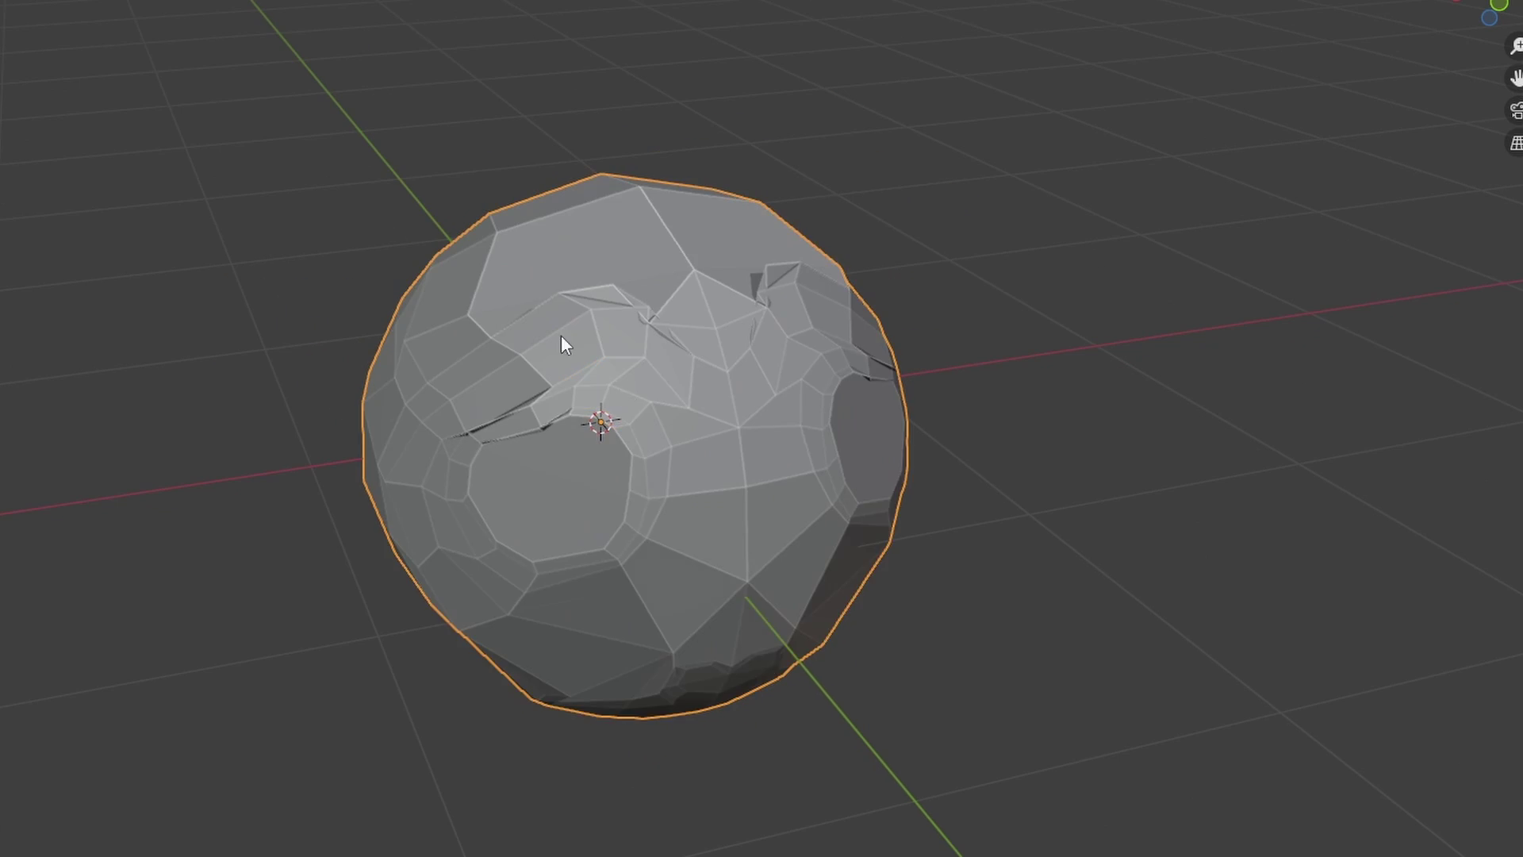
scroll(765, 145, "up", 3)
middle_click_drag(560, 335, 852, 215)
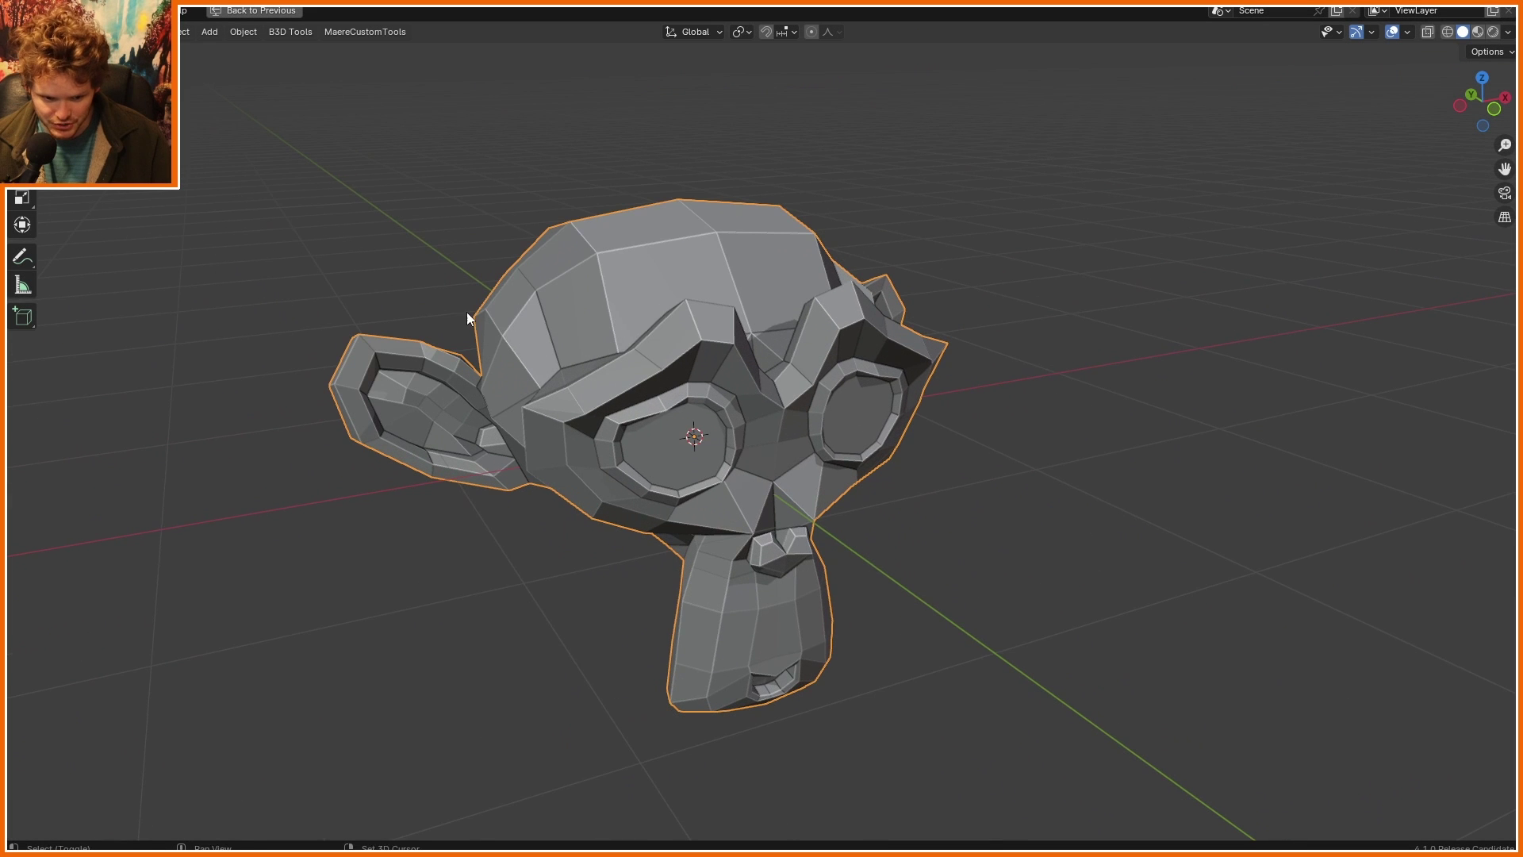
Step: Sketch annotation strokes beside the monkey head's ear and chin, erasing them after each one
scroll(467, 312, "up", 2)
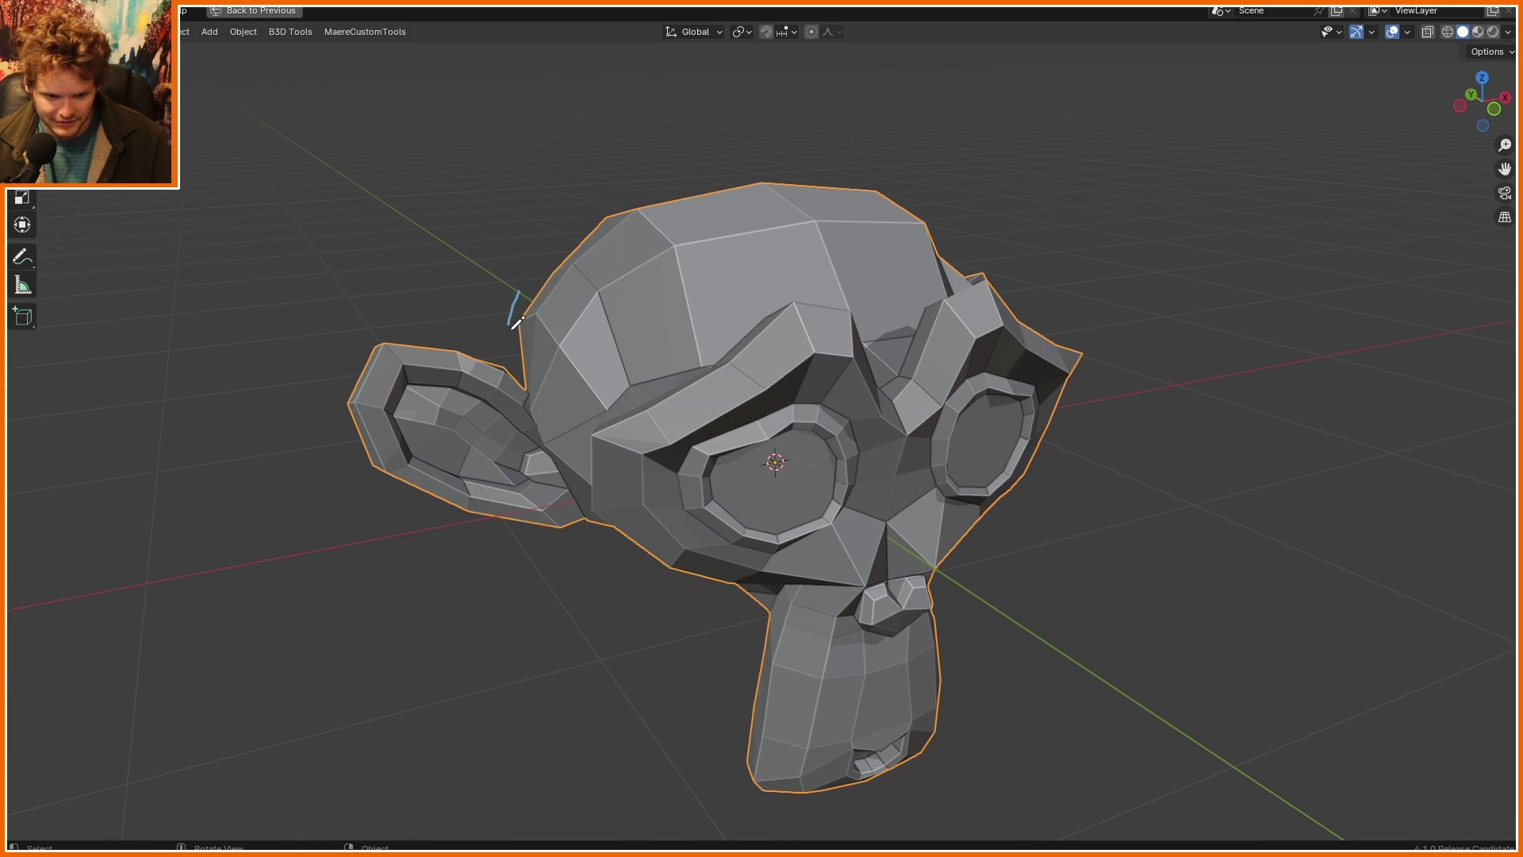
mouse_move(518, 323)
left_mouse_down()
mouse_move(496, 377)
mouse_move(399, 353)
left_mouse_up()
right_click_drag(584, 407, 466, 358)
mouse_move(889, 652)
middle_mouse_down()
mouse_move(1067, 584)
mouse_move(1068, 568)
middle_mouse_up()
mouse_move(800, 719)
left_mouse_down()
mouse_move(706, 643)
mouse_move(610, 618)
left_mouse_up()
right_click_drag(609, 619, 886, 747)
scroll(590, 487, "down", 4)
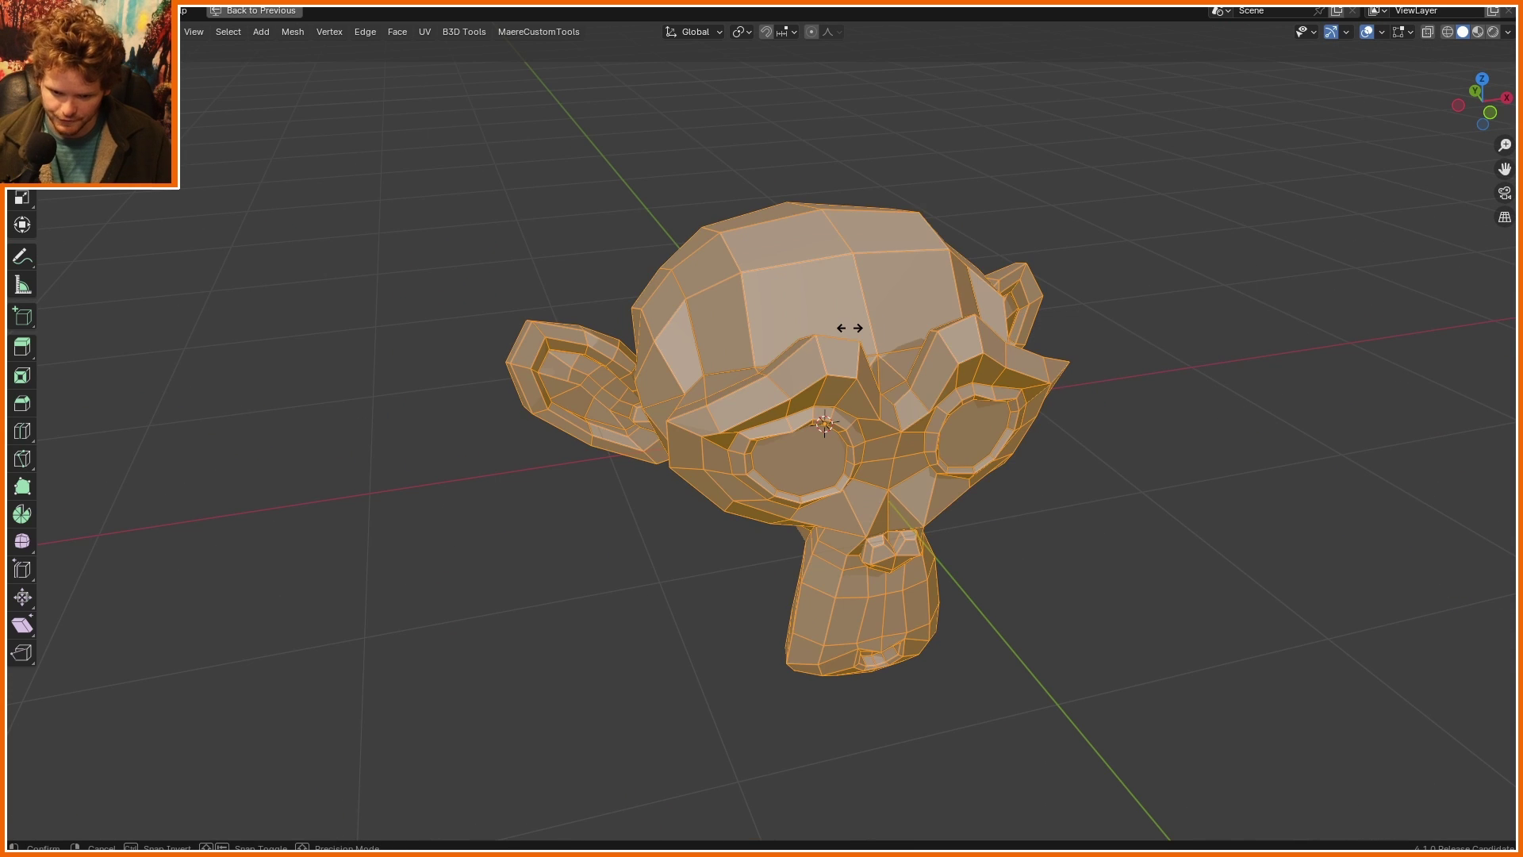
Step: Reshape the entire monkey mesh with To Sphere and inspect it in Object Mode
key("shift+alt+s")
left_click(605, 150)
key("Tab")
scroll(825, 408, "up", 3)
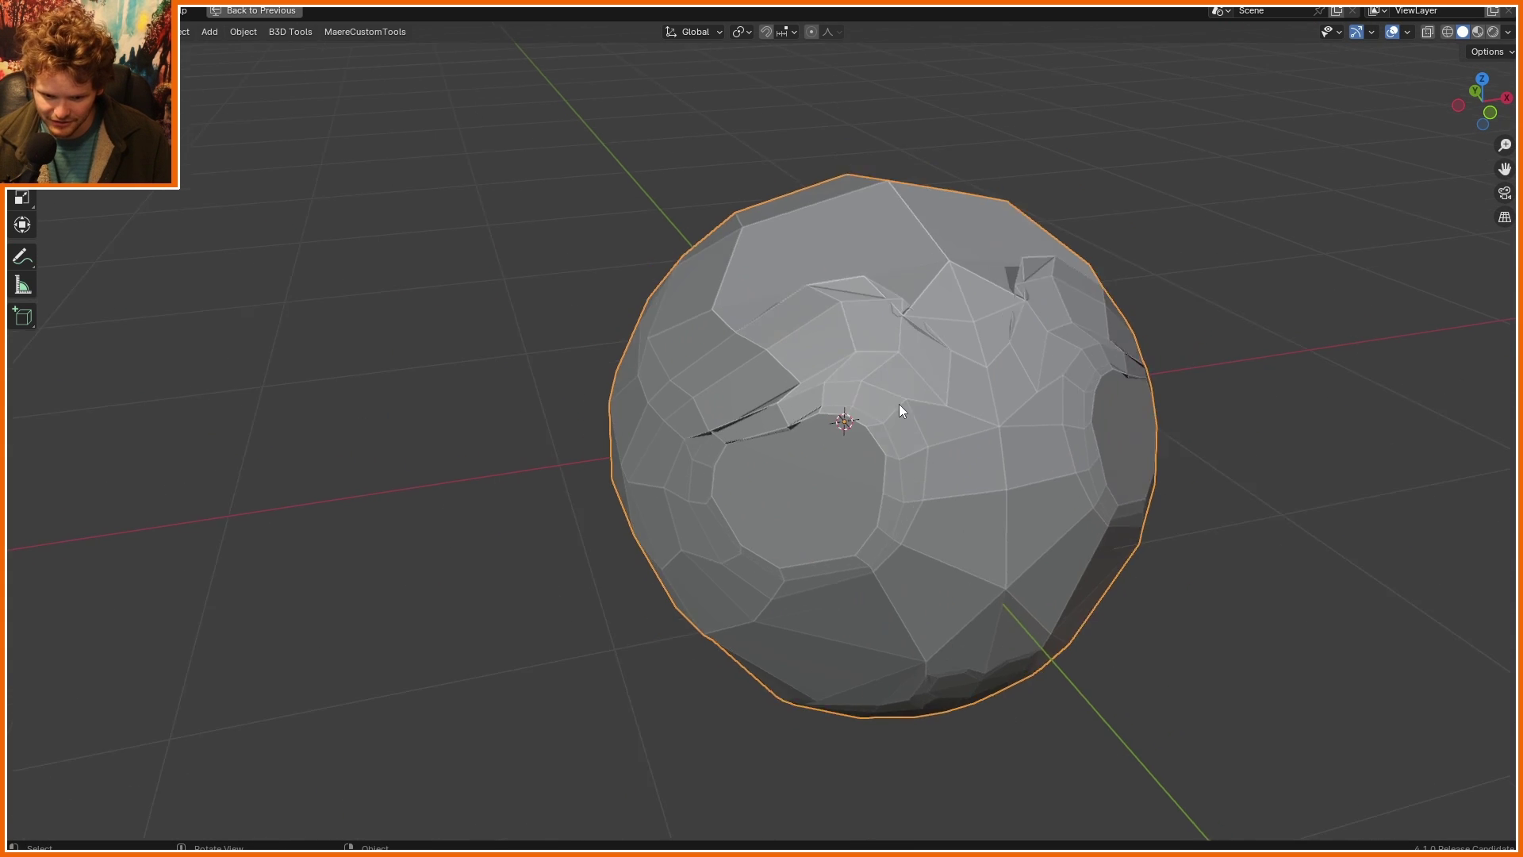
middle_click_drag(879, 300, 730, 404)
key("Tab")
scroll(730, 405, "down", 3)
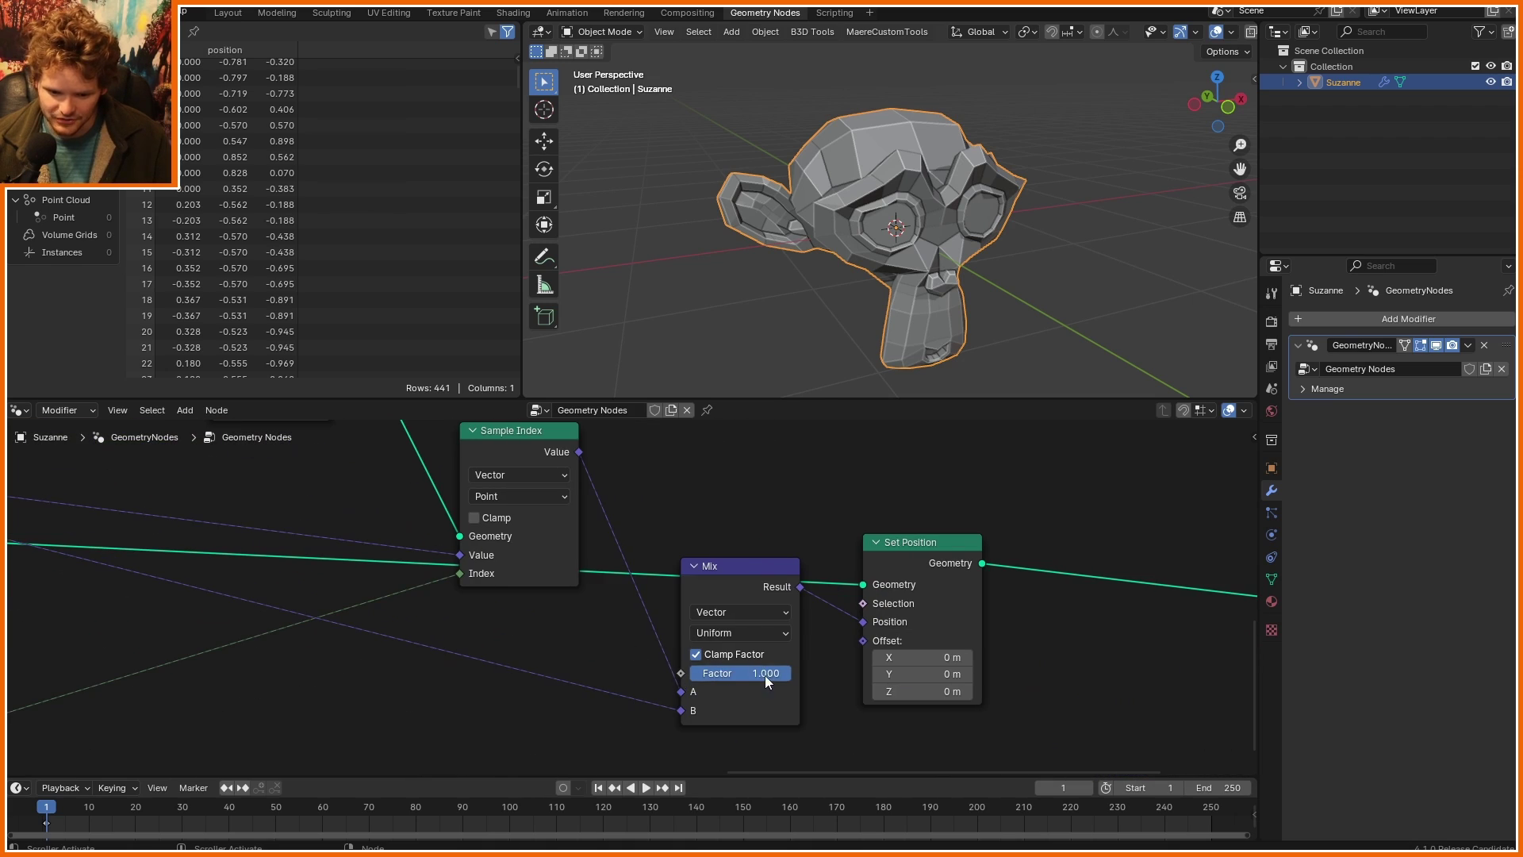
Step: Set the Mix node's Factor to 0.000 and inspect the monkey mesh from other angles in wireframe shading
left_click_drag(765, 675, 698, 674)
scroll(1001, 122, "up", 2)
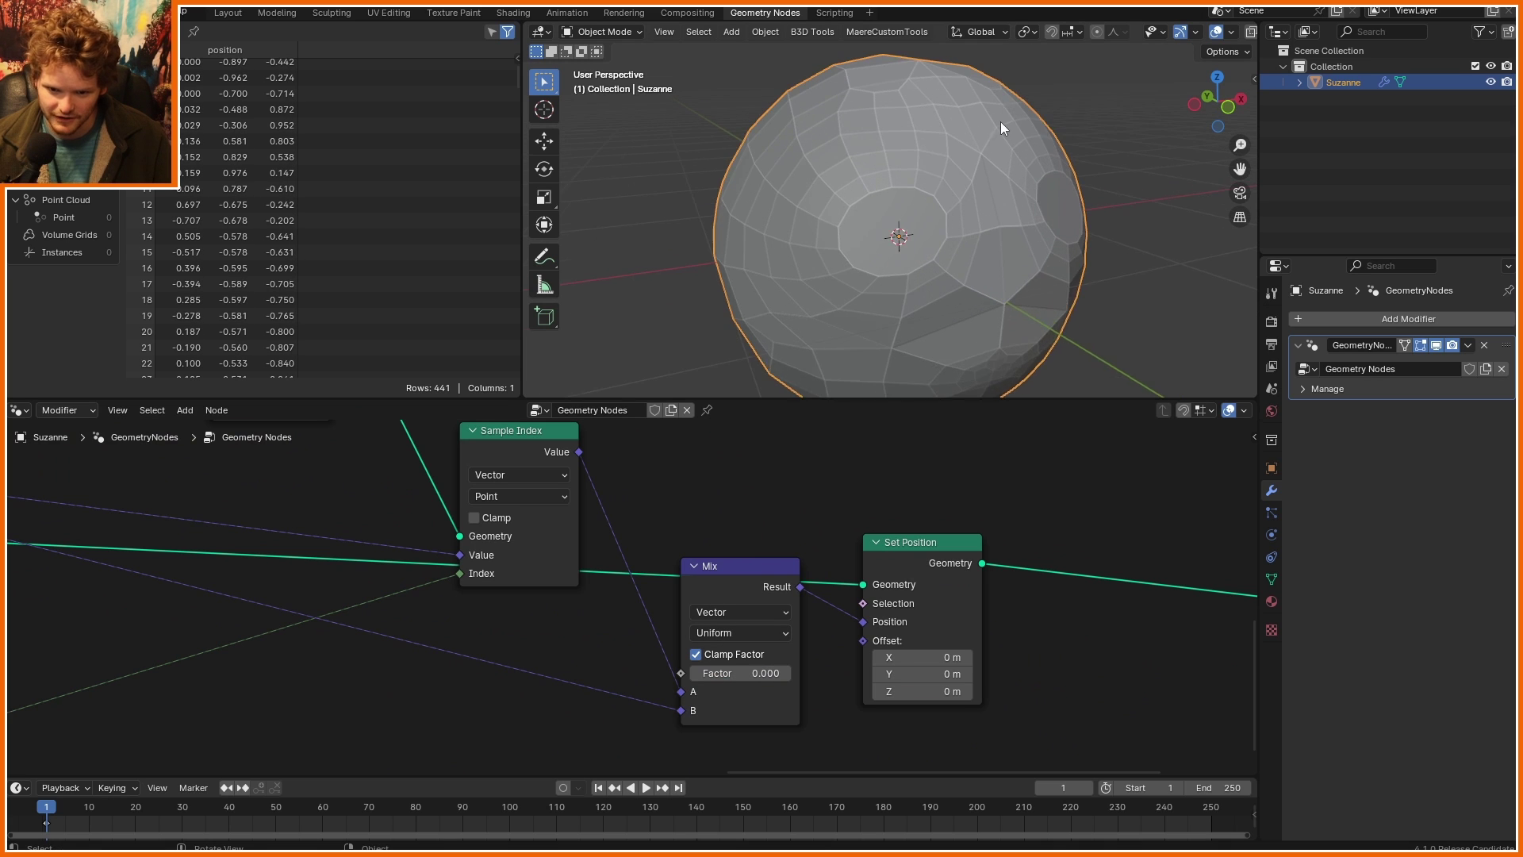
middle_click_drag(1001, 121, 925, 246)
scroll(807, 231, "up", 4)
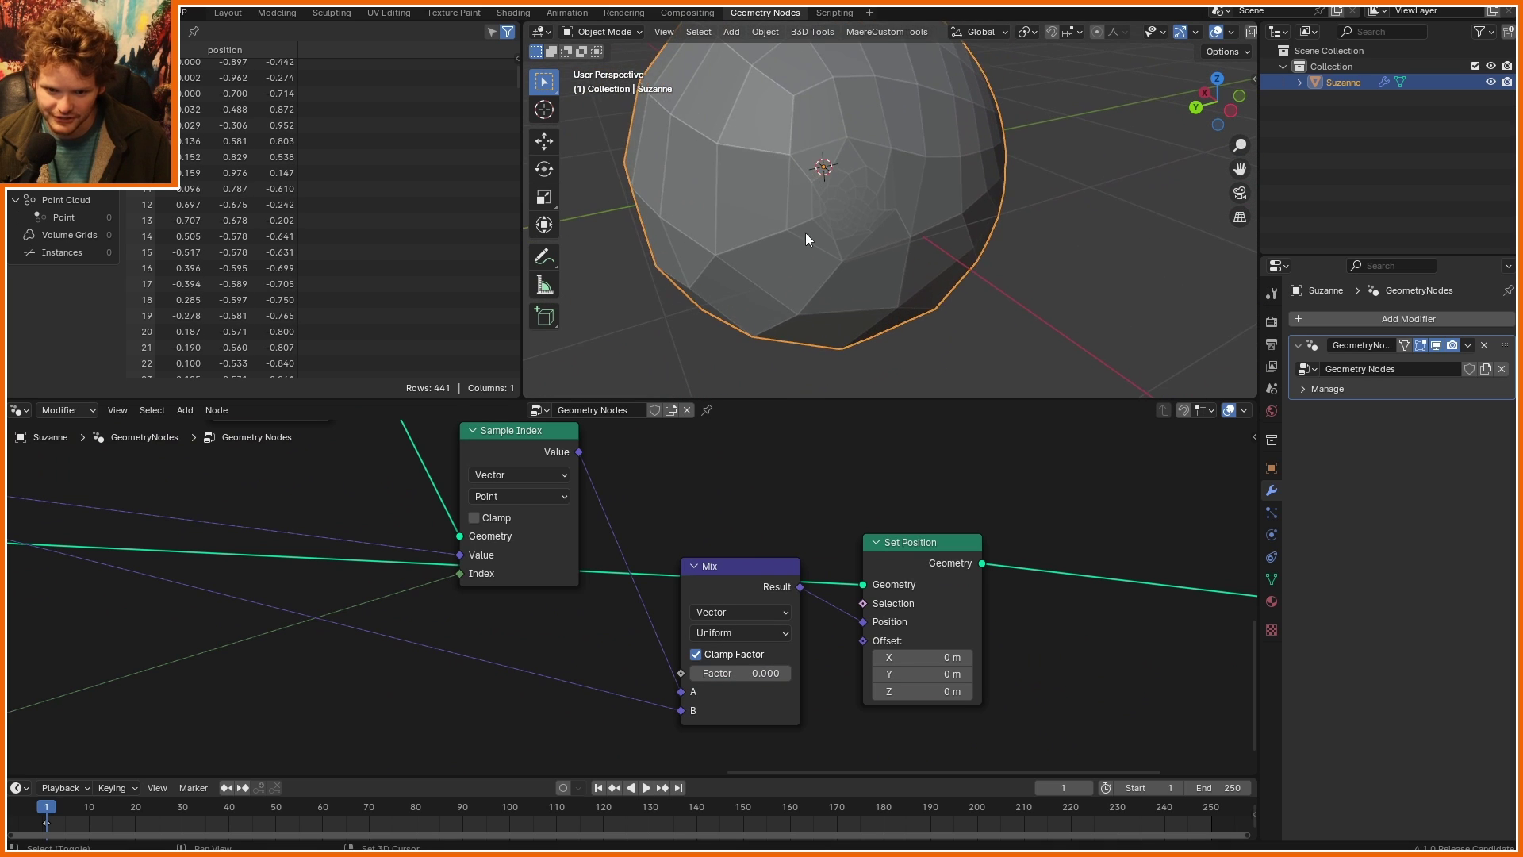
scroll(1232, 35, "down", 3)
left_click(1182, 32)
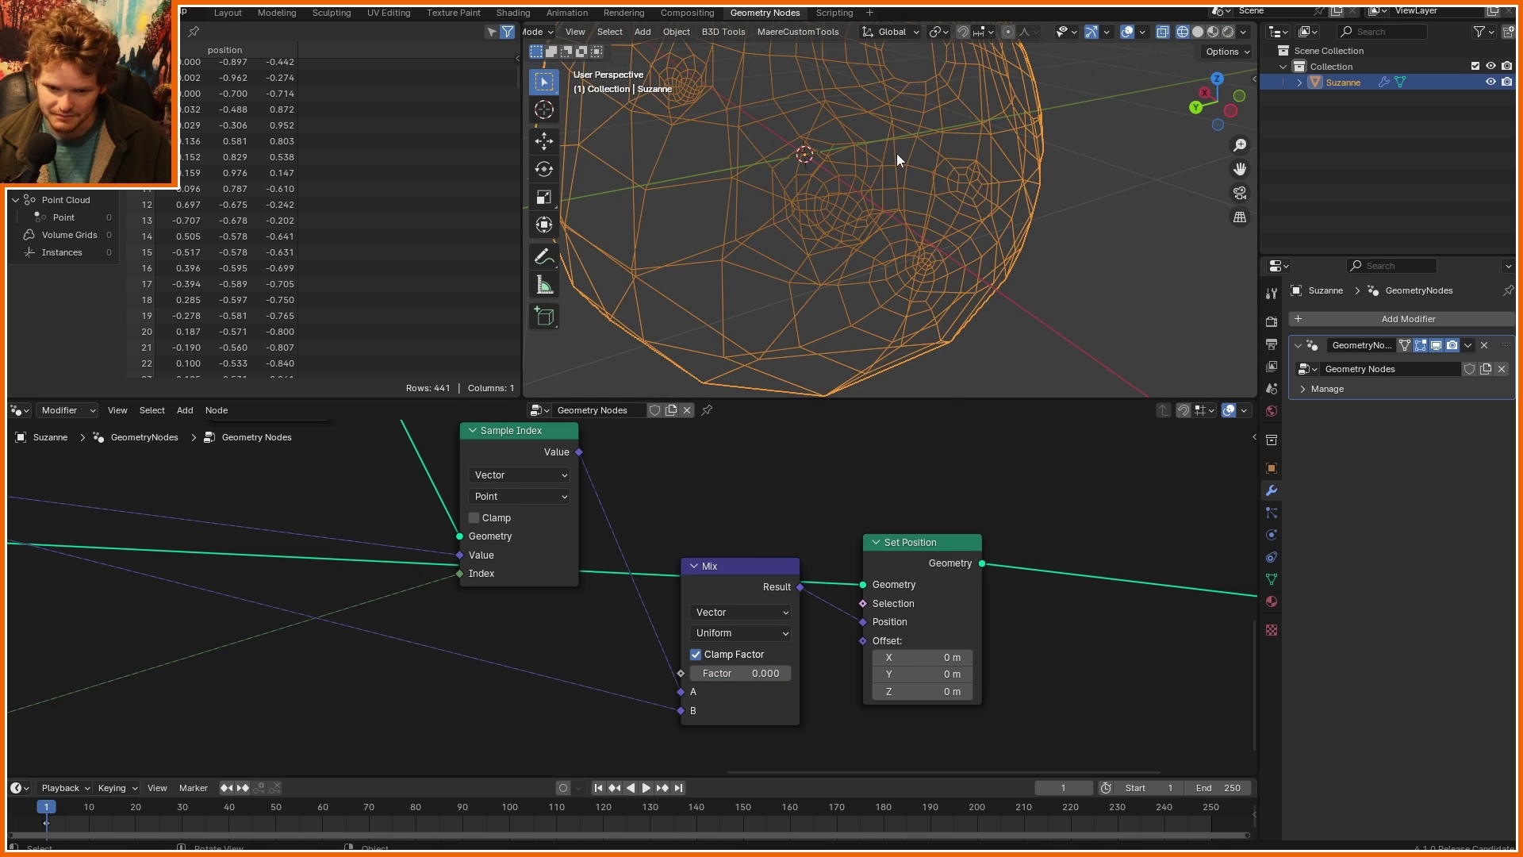
mouse_move(897, 154)
middle_mouse_down()
mouse_move(732, 217)
mouse_move(914, 124)
middle_mouse_up()
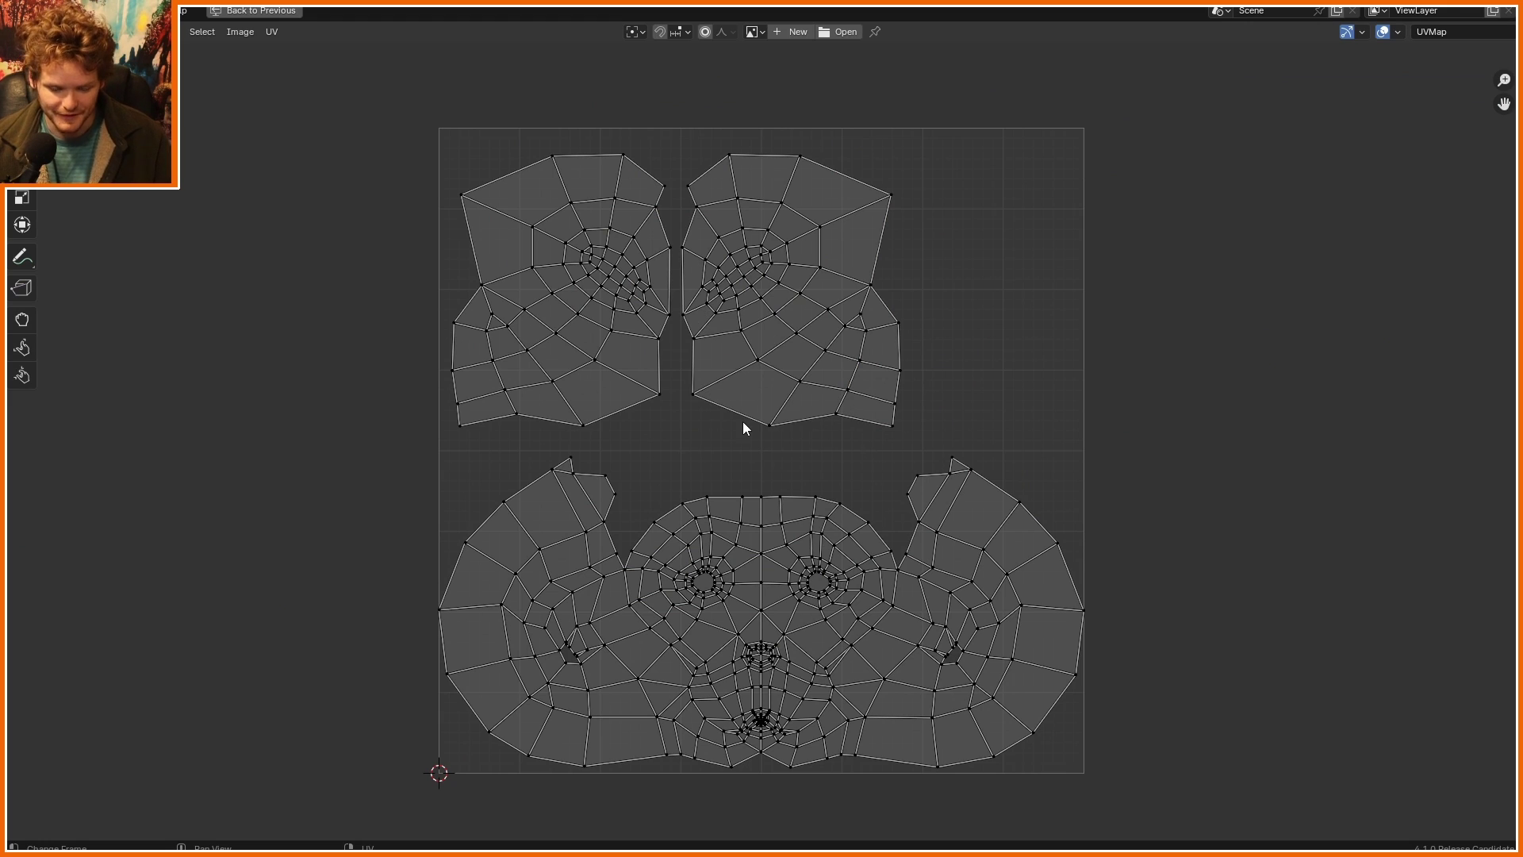
Step: Try reshaping the UV vertices around the mouth and eye with a UV sculpt brush, and undo the stroke
scroll(754, 444, "up", 5)
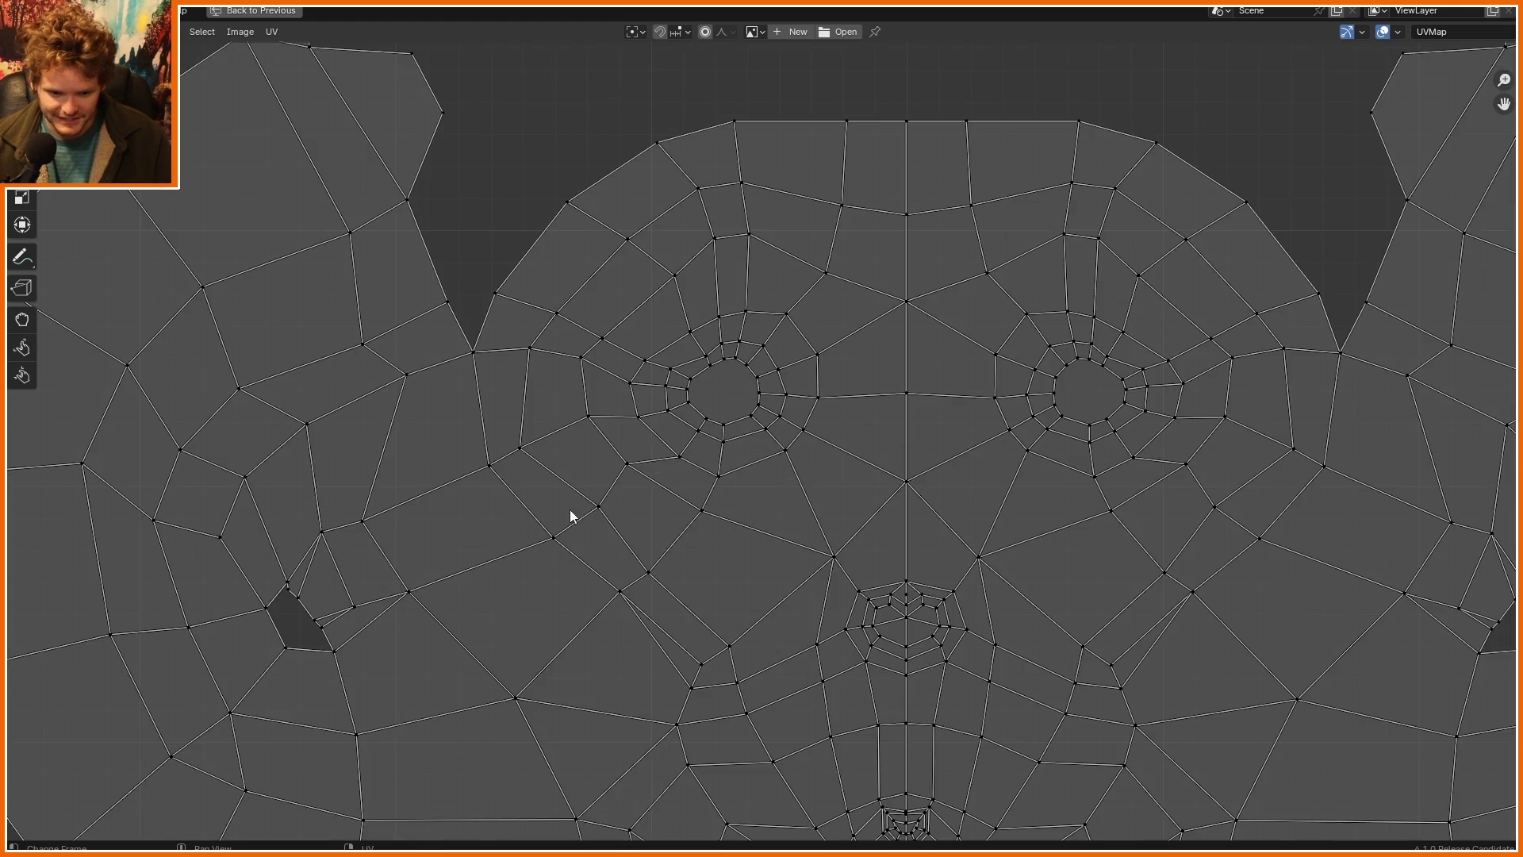
middle_click_drag(912, 535, 665, 466, "shift")
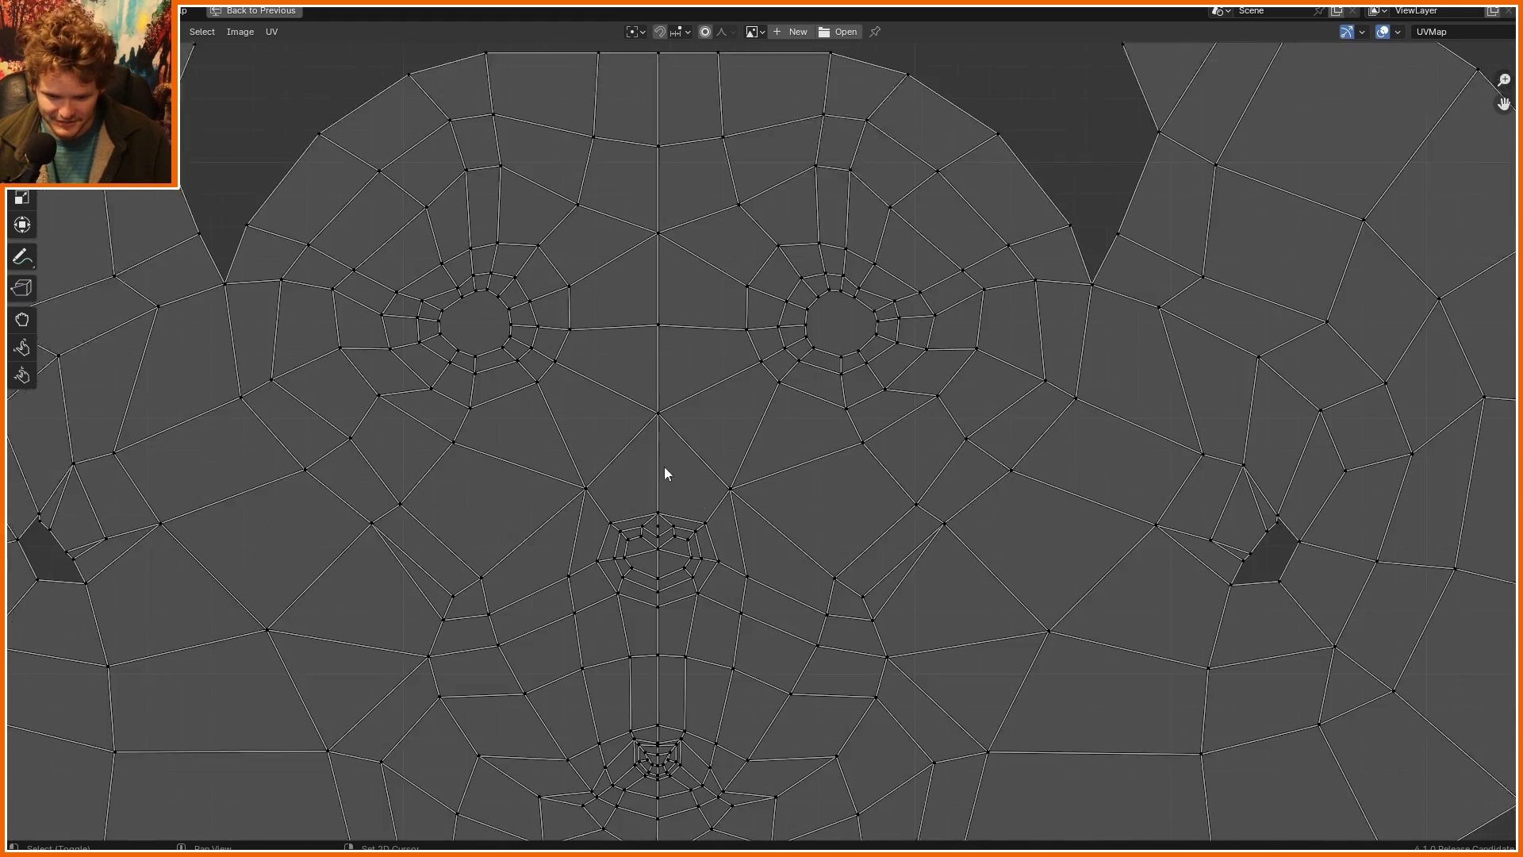
left_click(21, 350)
middle_click_drag(703, 614, 610, 417)
left_click(596, 554)
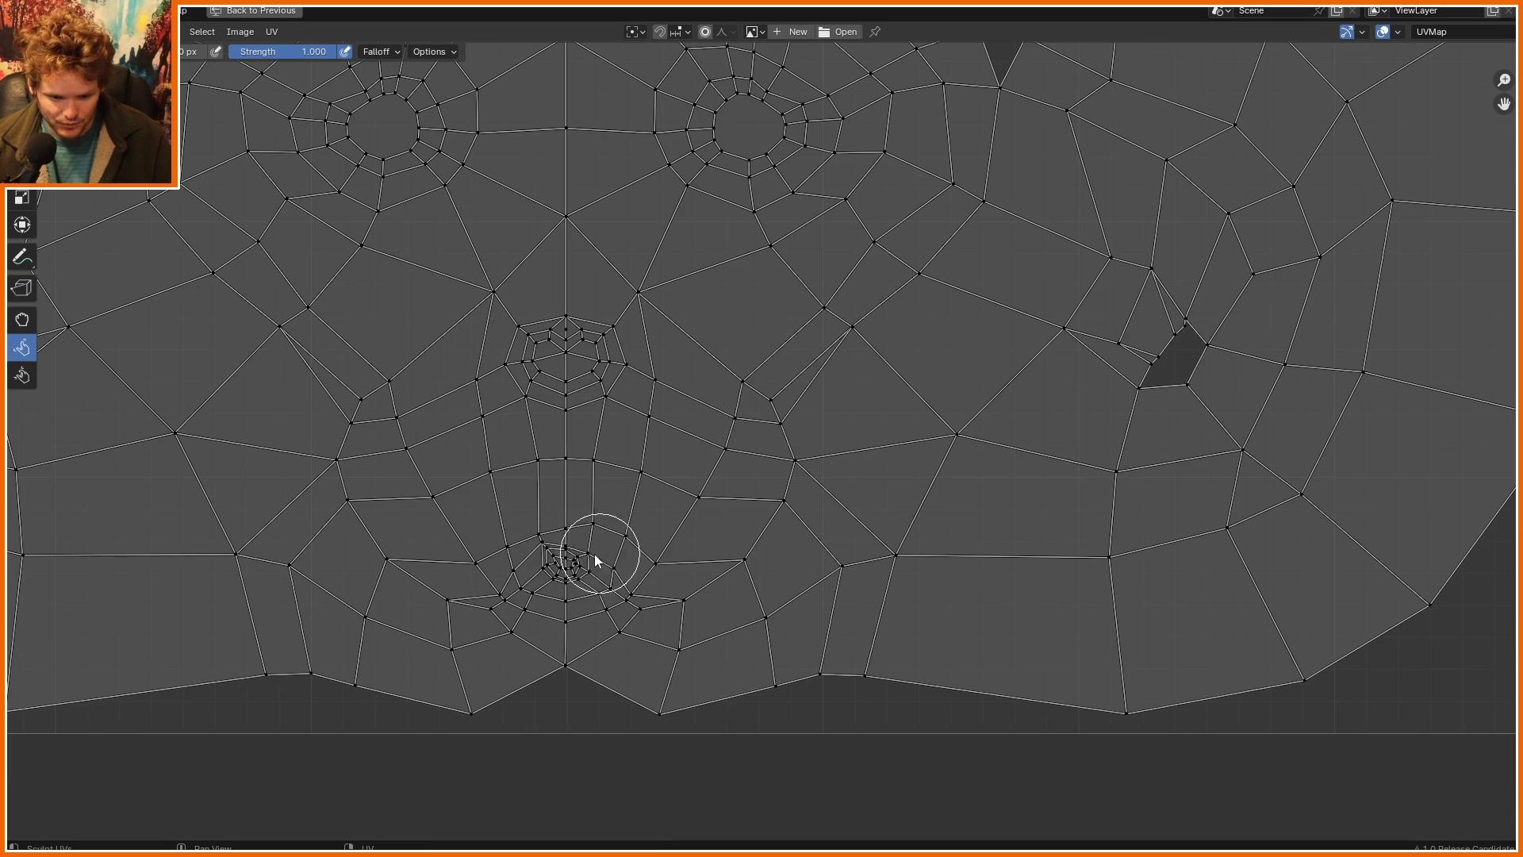
mouse_move(596, 557)
left_mouse_down()
mouse_move(584, 534)
mouse_move(516, 600)
mouse_move(489, 407)
mouse_move(639, 278)
mouse_move(687, 91)
mouse_move(871, 179)
left_mouse_up()
key("ctrl+z")
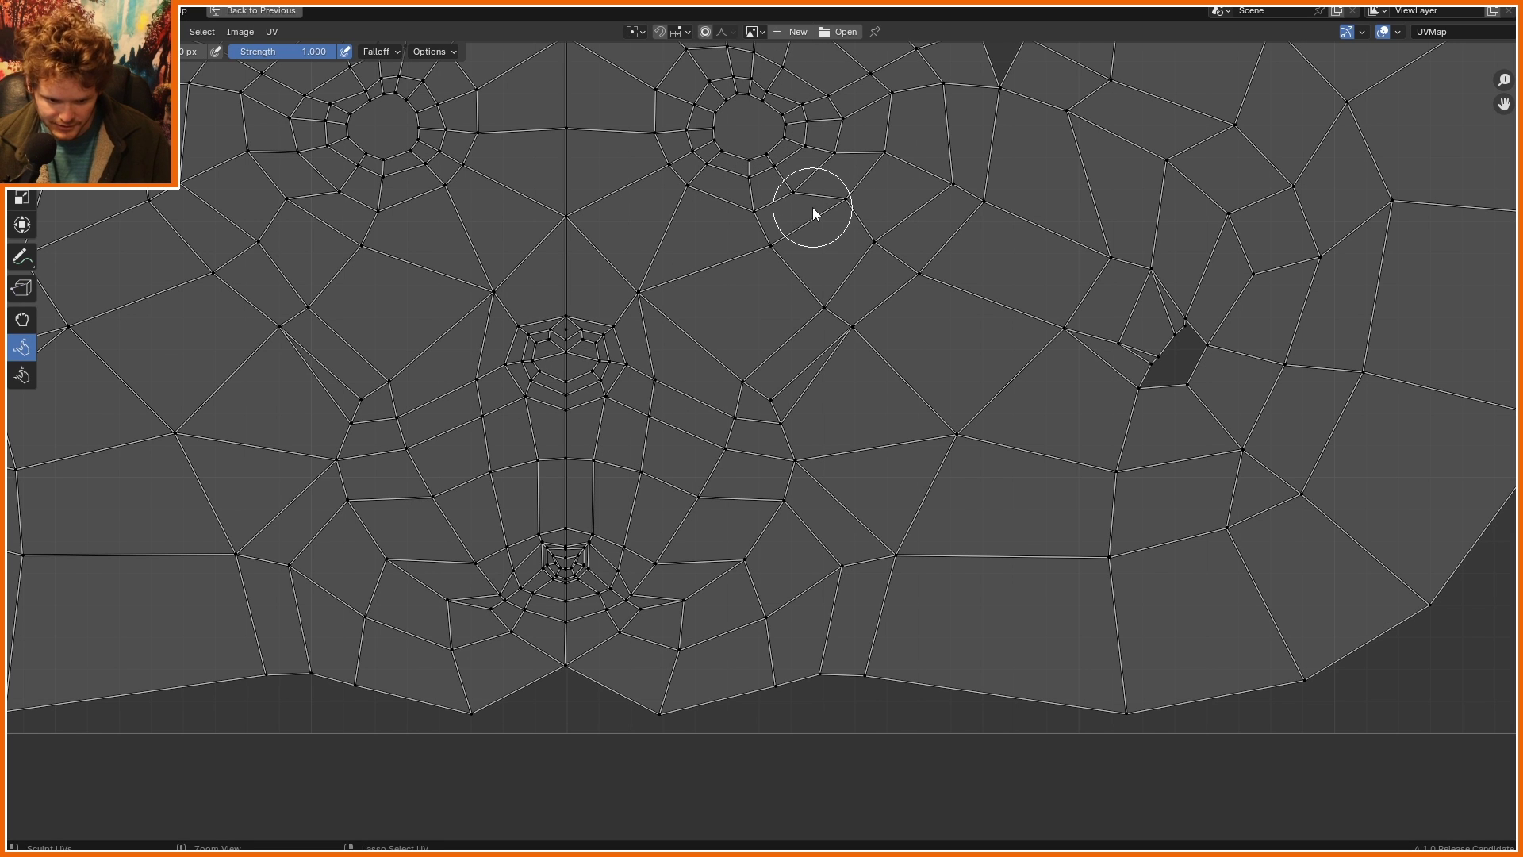
scroll(762, 261, "down", 3)
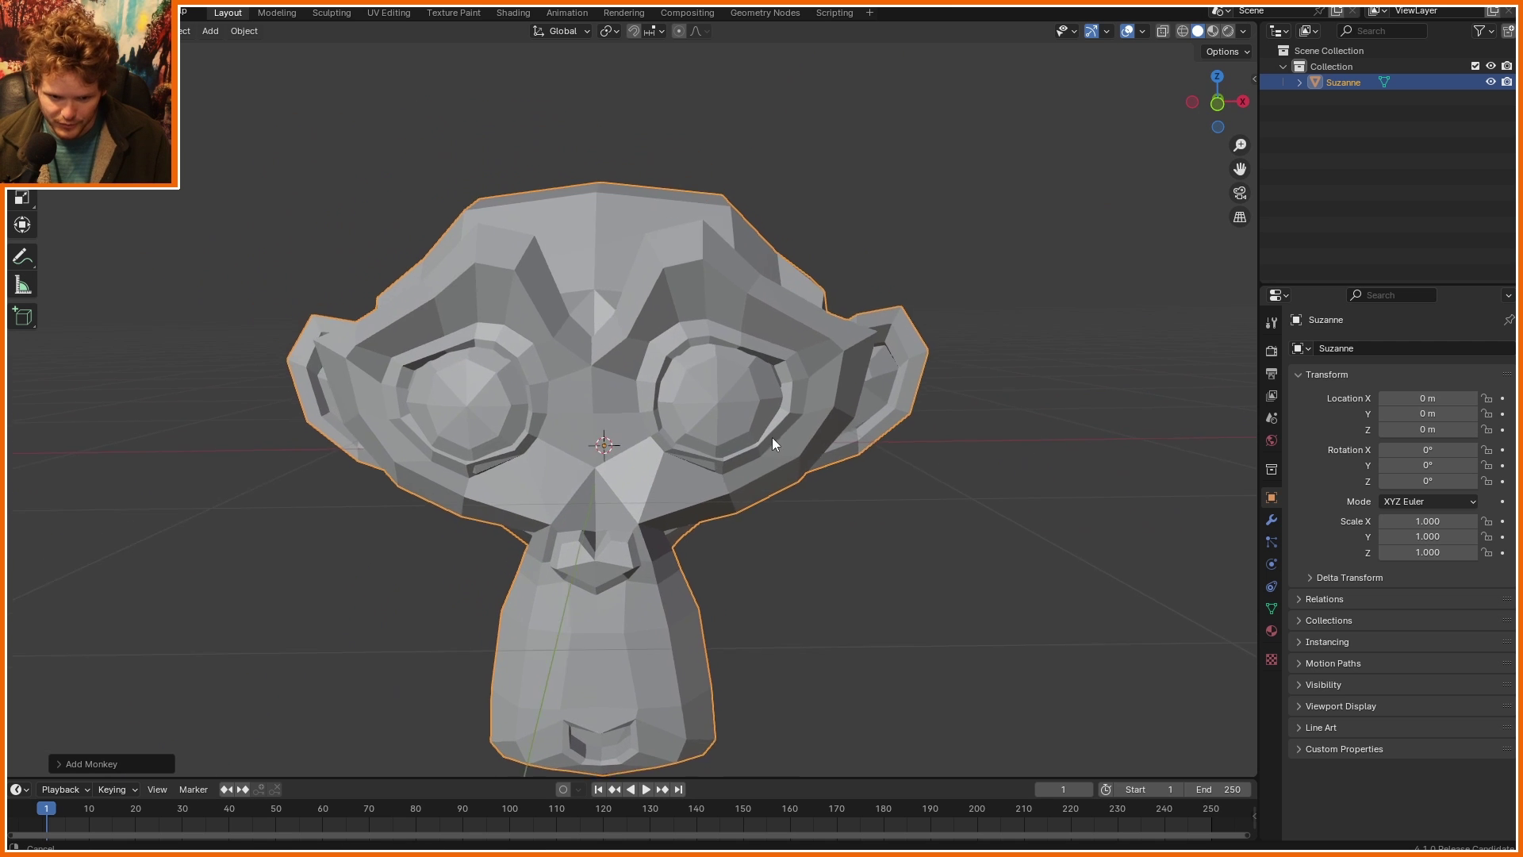
Step: Delete both linked eyeball pieces from the monkey mesh in Edit Mode
key("Tab")
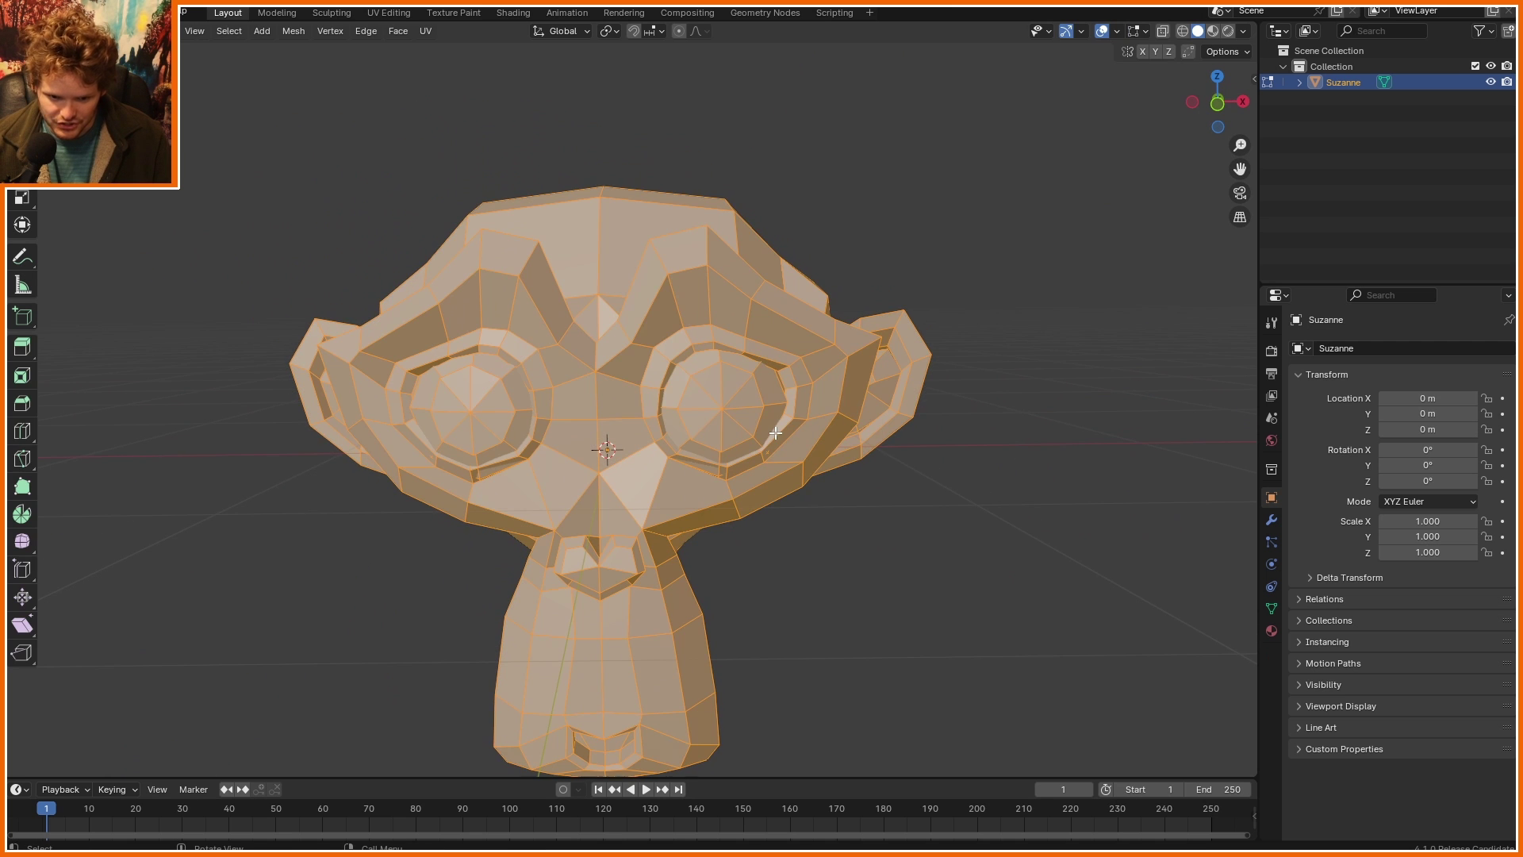
key("alt+a")
scroll(780, 419, "up", 2)
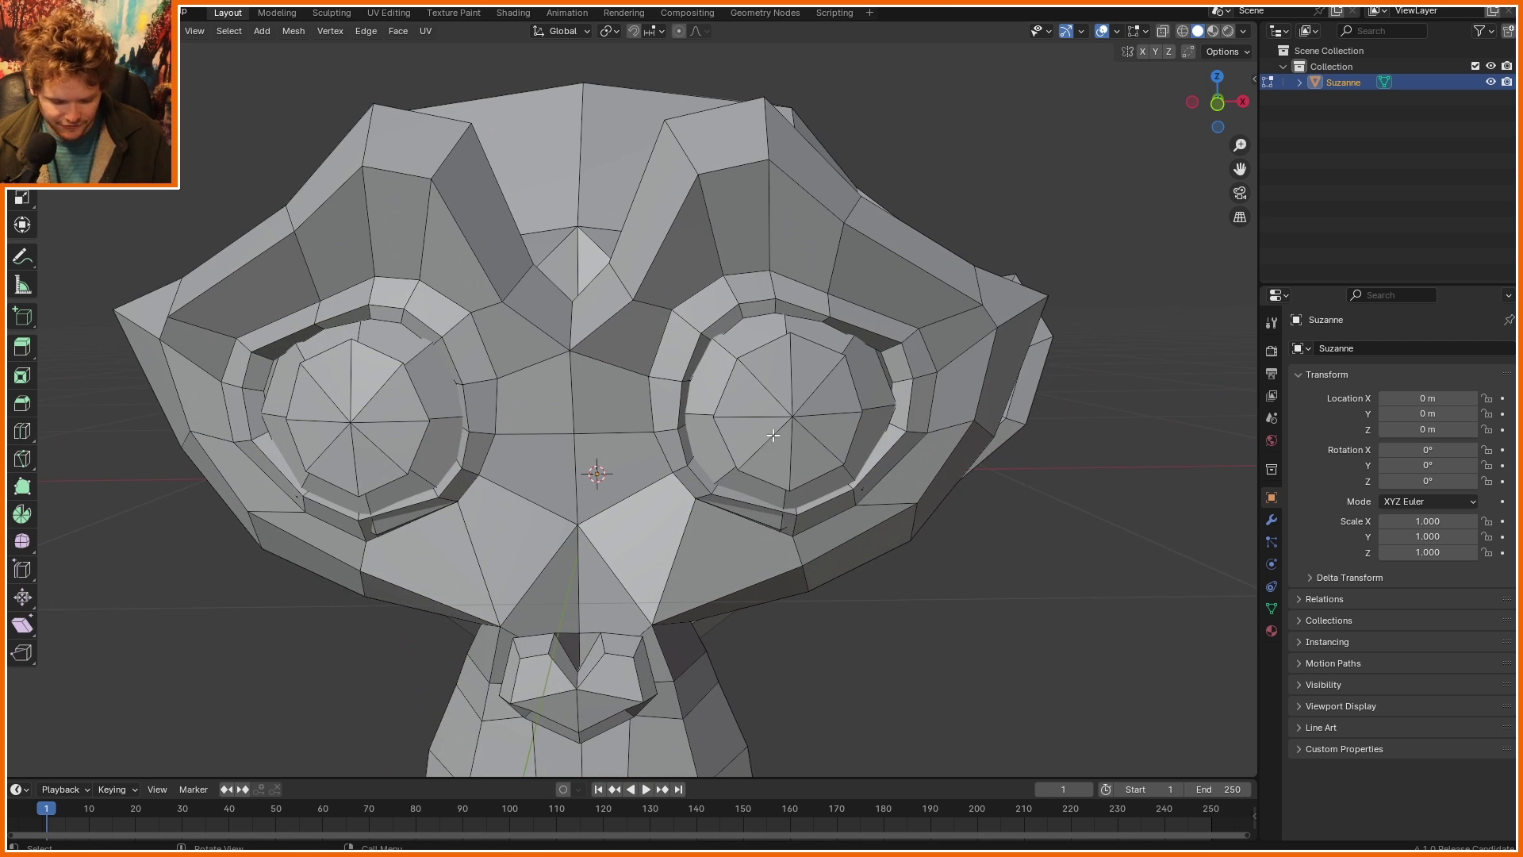
key("l")
key("l")
key("g")
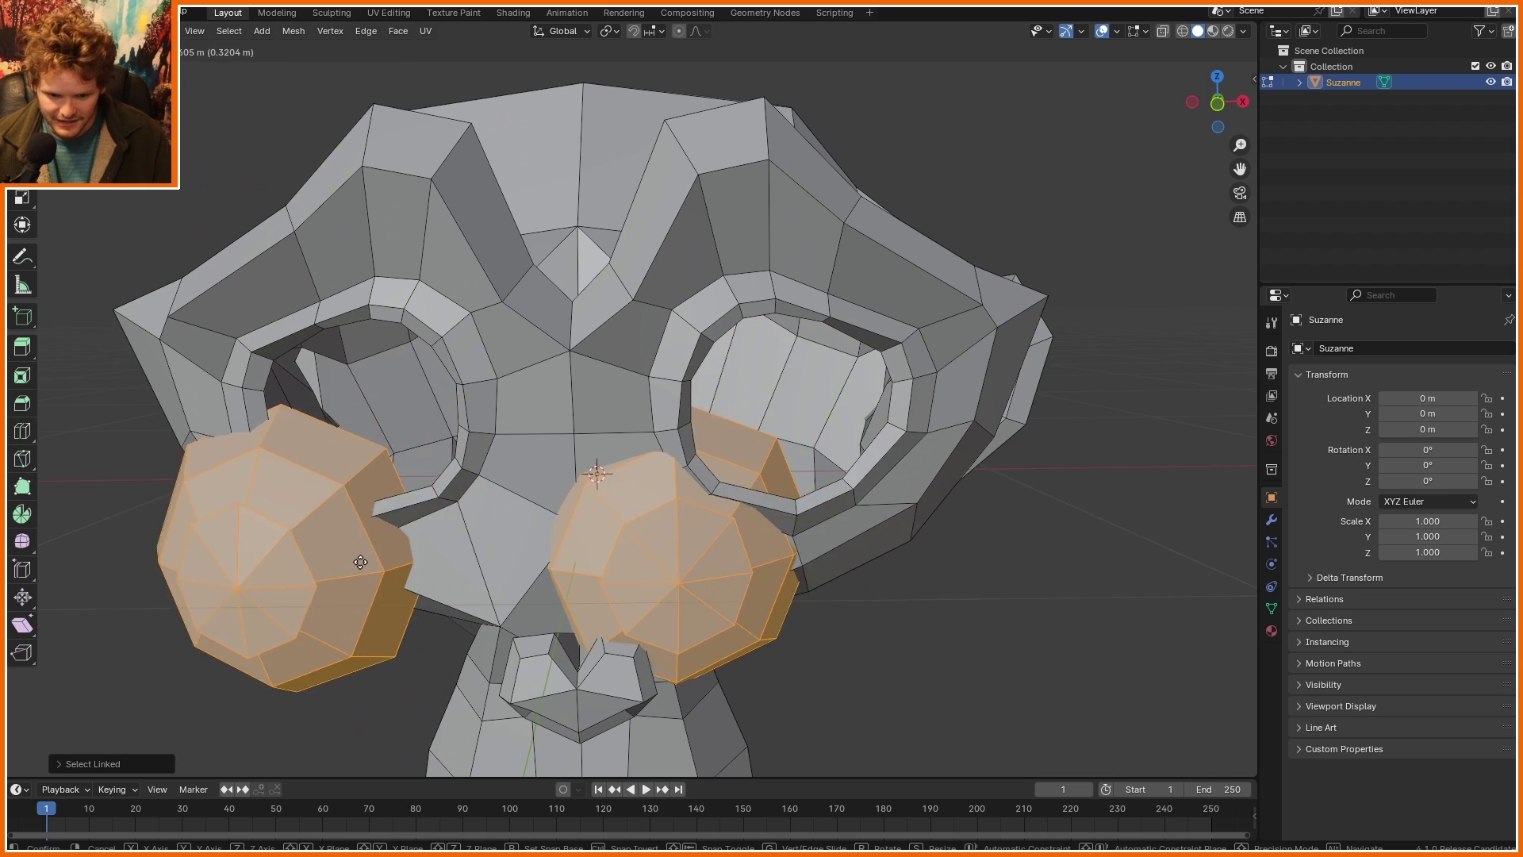
left_click(445, 506)
key("x")
left_click(445, 507)
Step: Fill the open inner edge loops of both eye sockets with a single face each
scroll(444, 506, "up", 2)
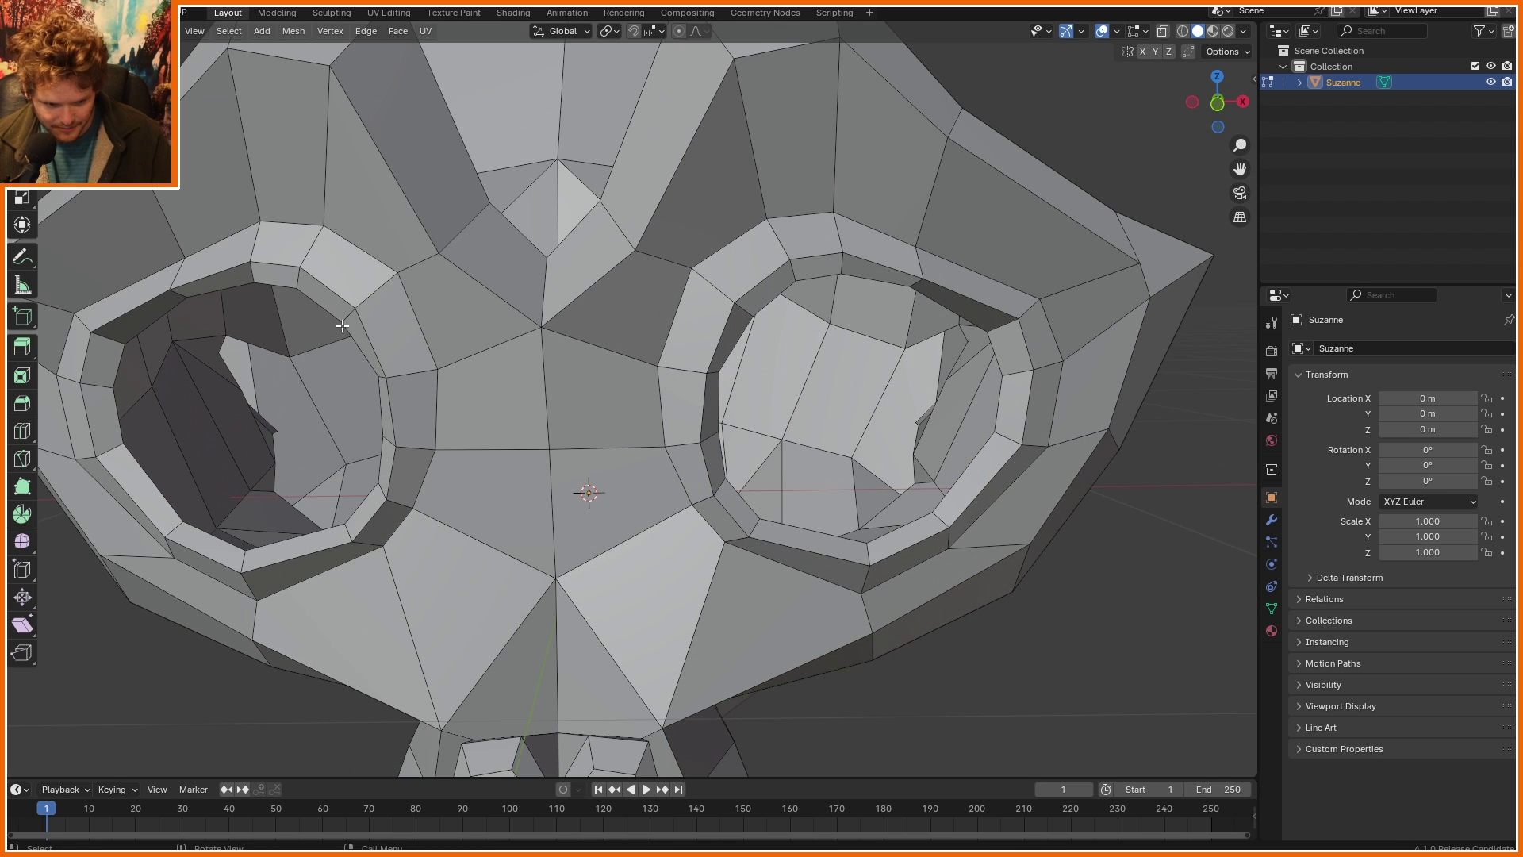
left_click(267, 284, "alt")
key("f")
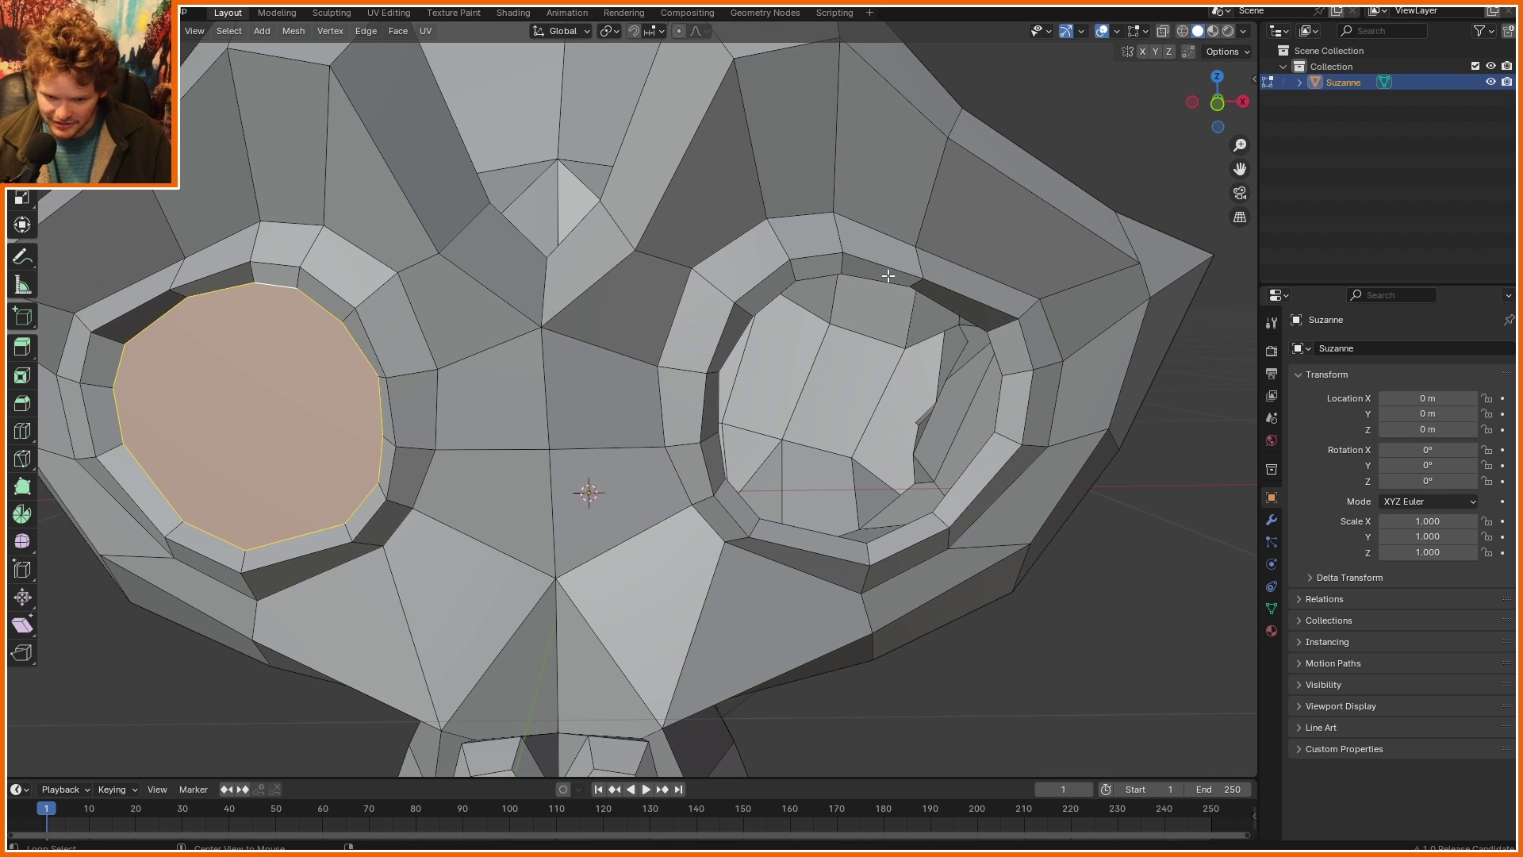
left_click(883, 280, "alt")
key("f")
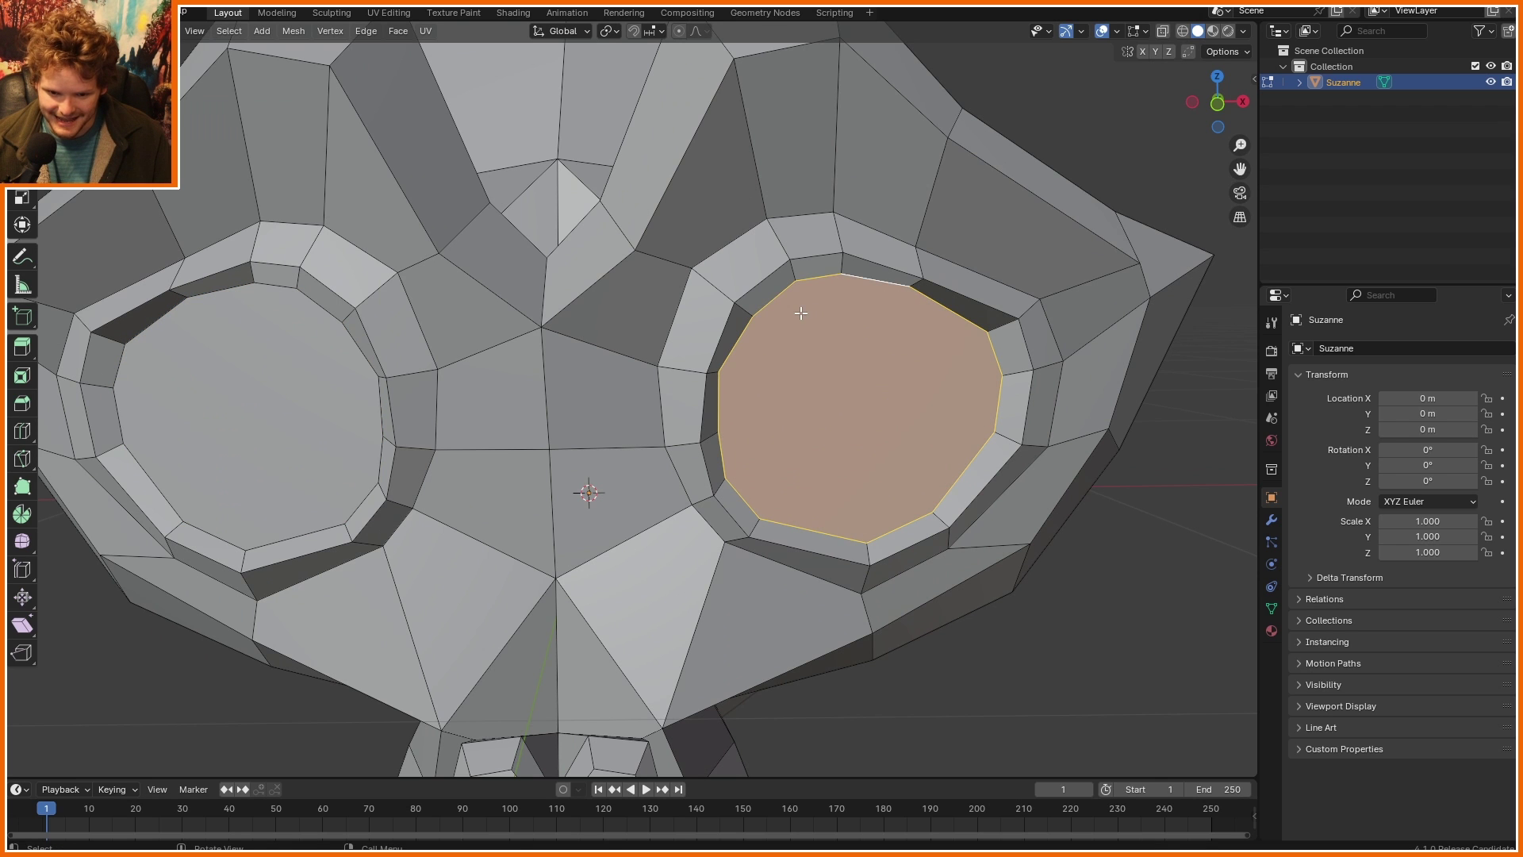
scroll(590, 455, "down", 6)
middle_click_drag(591, 456, 659, 390)
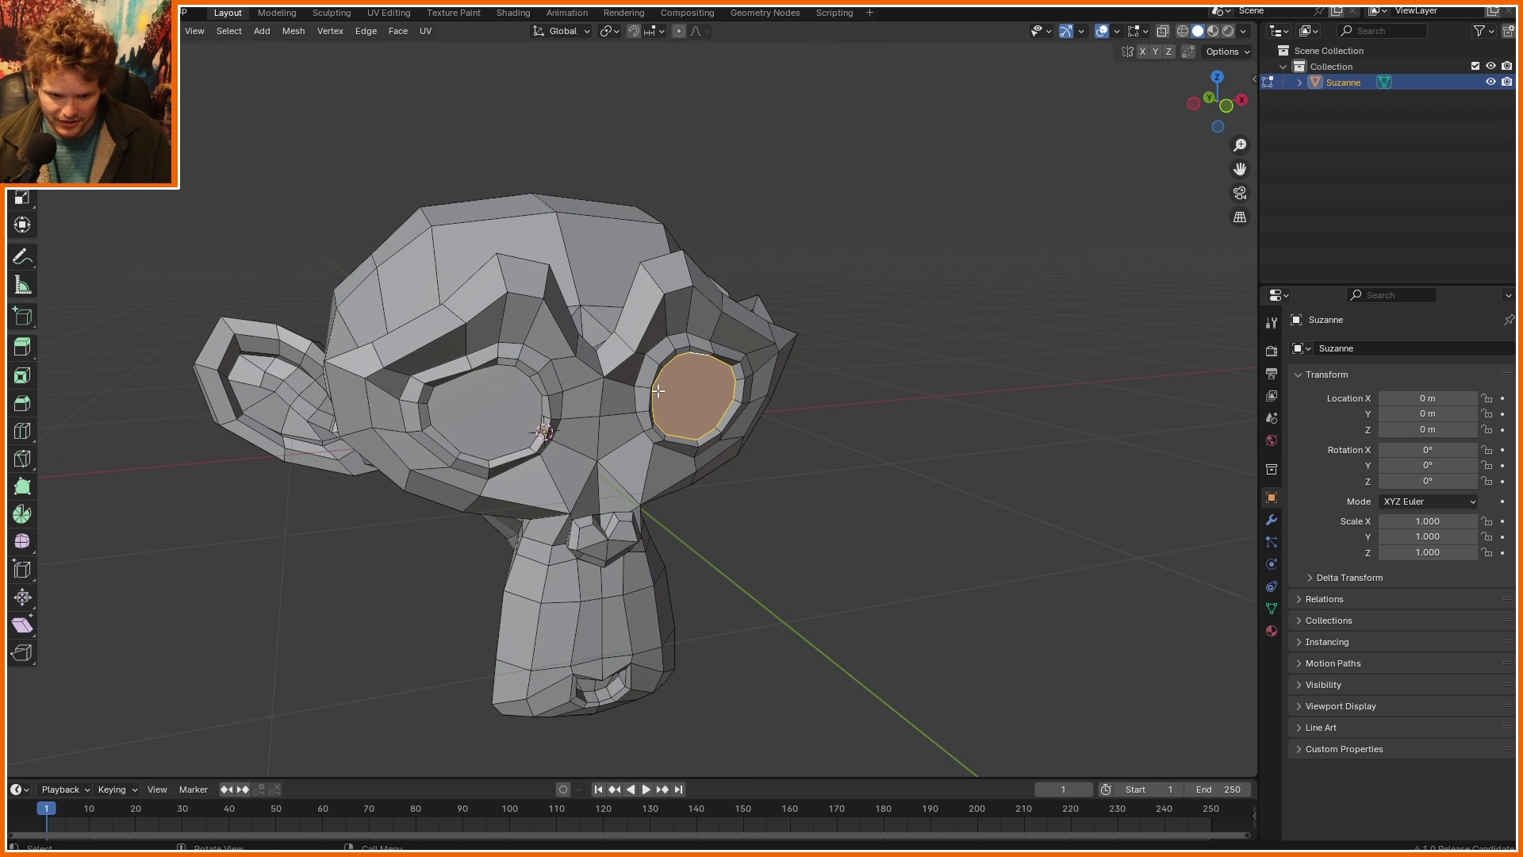
Step: Switch to the Geometry Nodes workspace, show the monkey from the front, and create a new node tree for it
left_click(765, 13)
scroll(939, 196, "up", 8)
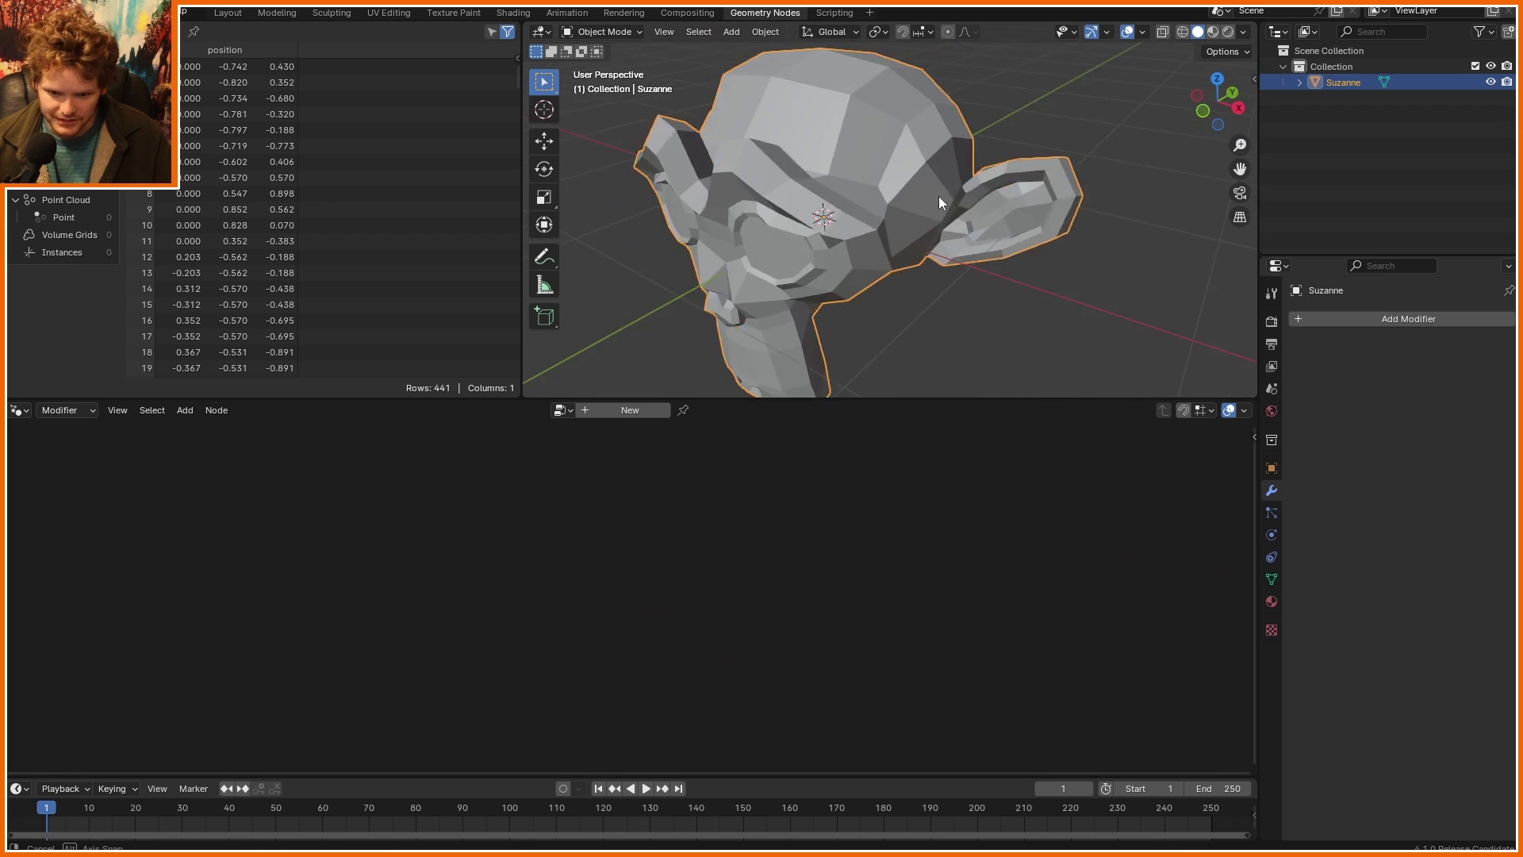
key("KP_1")
left_click(630, 410)
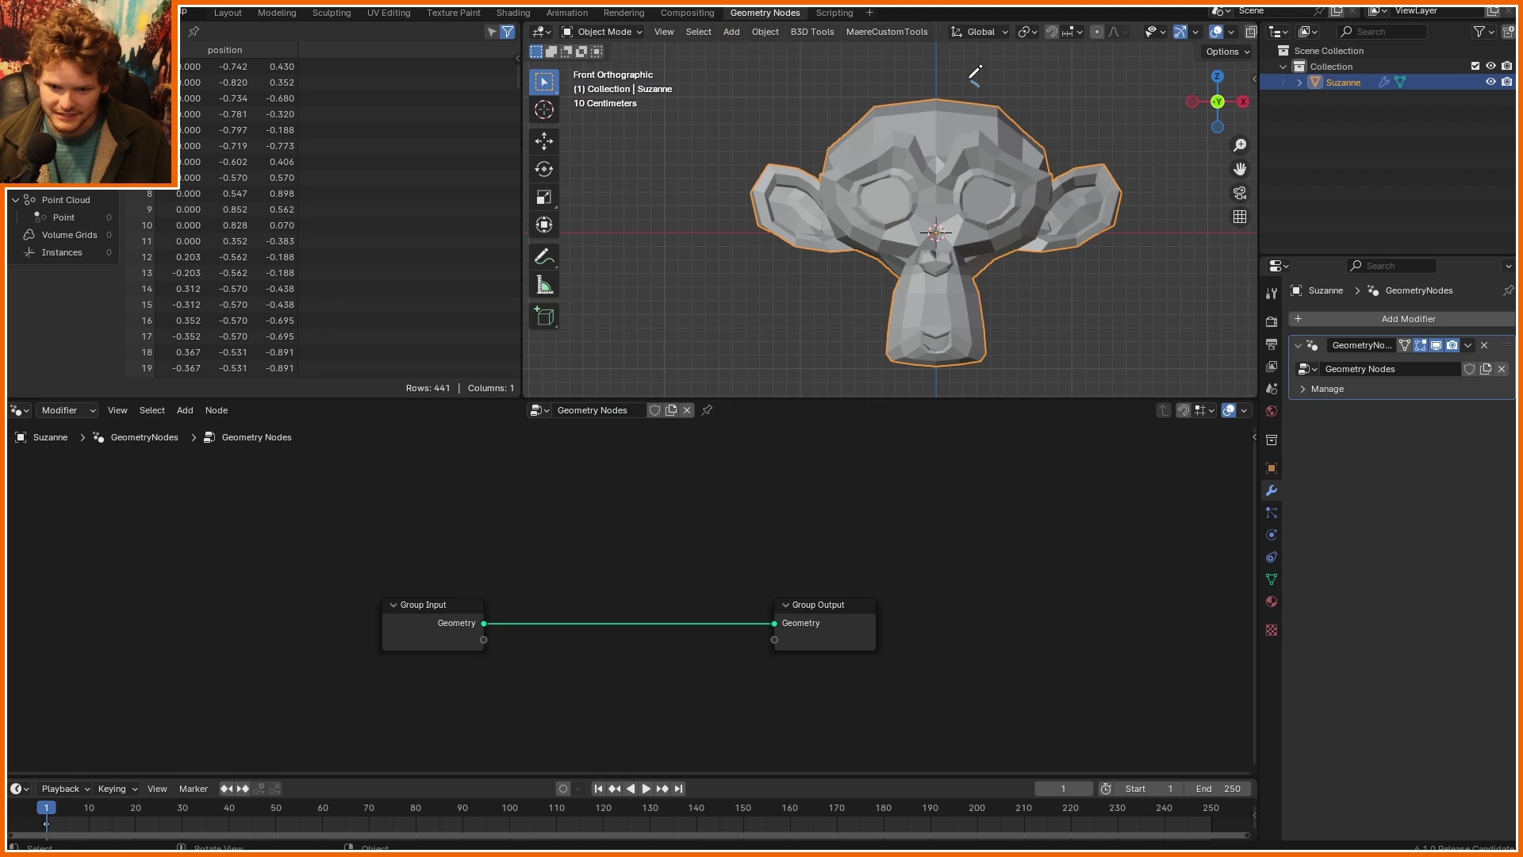
Step: Annotate a circle around the monkey head, arrows from the origin out to the circle, and a mark on the ear
mouse_move(972, 82)
left_mouse_down()
mouse_move(813, 107)
mouse_move(747, 287)
mouse_move(1023, 385)
mouse_move(1152, 167)
mouse_move(936, 50)
mouse_move(901, 78)
left_mouse_up()
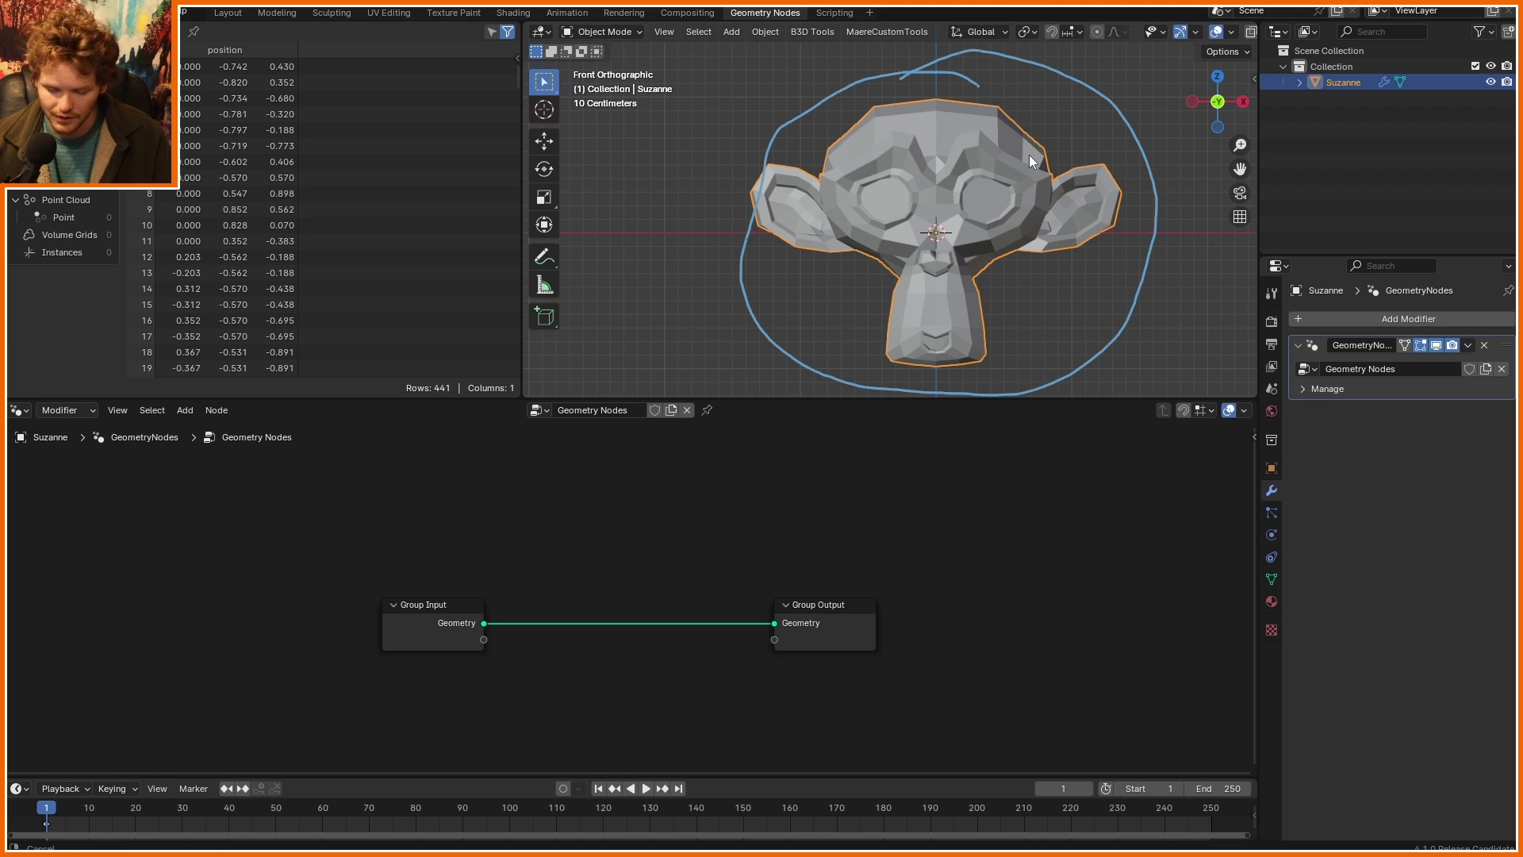
middle_click_drag(1030, 155, 947, 144, "shift")
left_click_drag(852, 227, 897, 149)
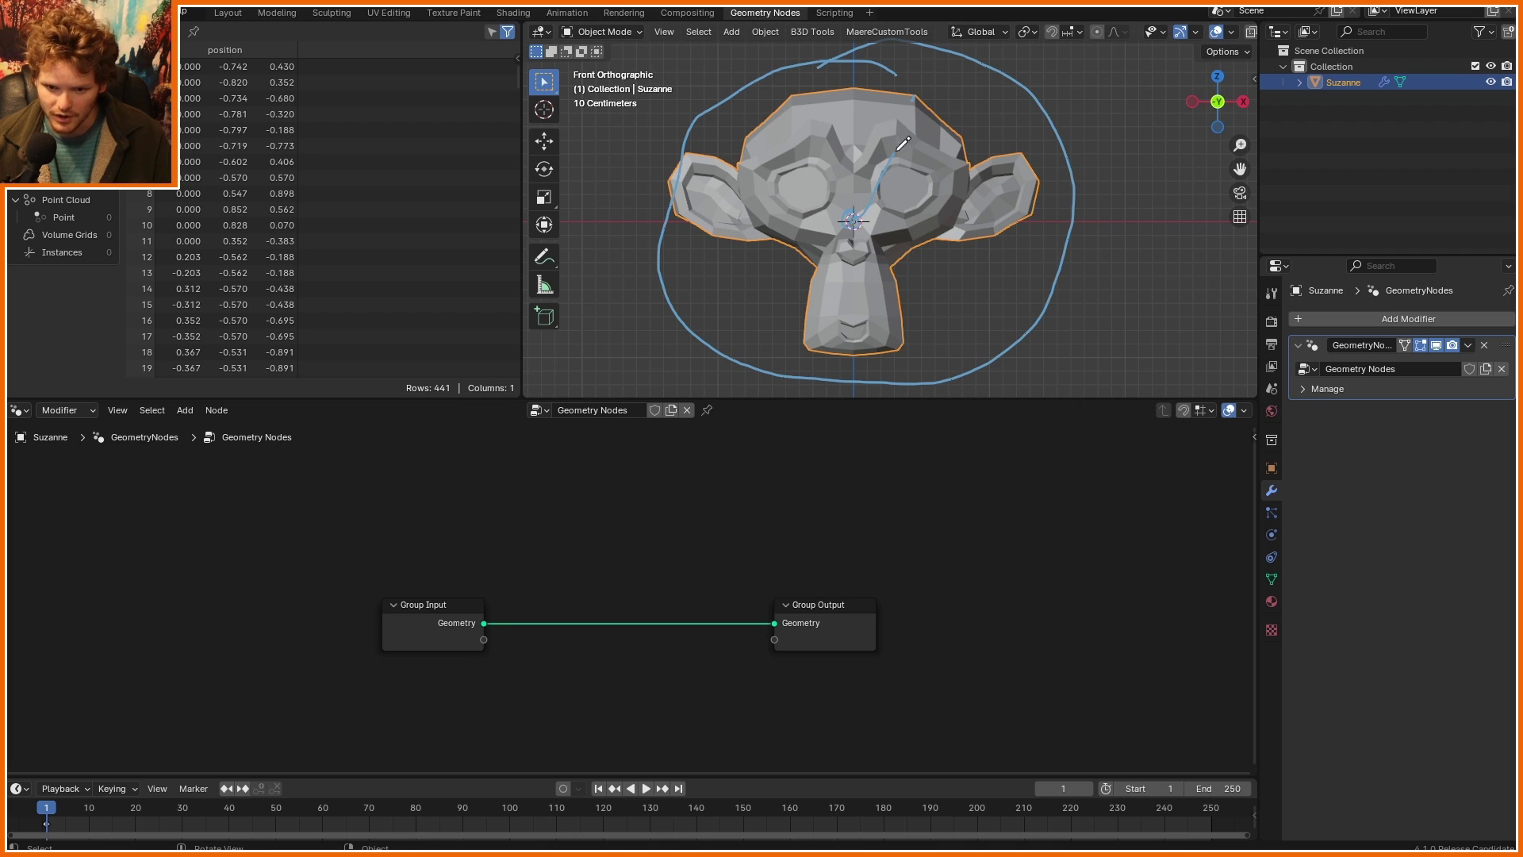
left_click_drag(920, 97, 940, 53)
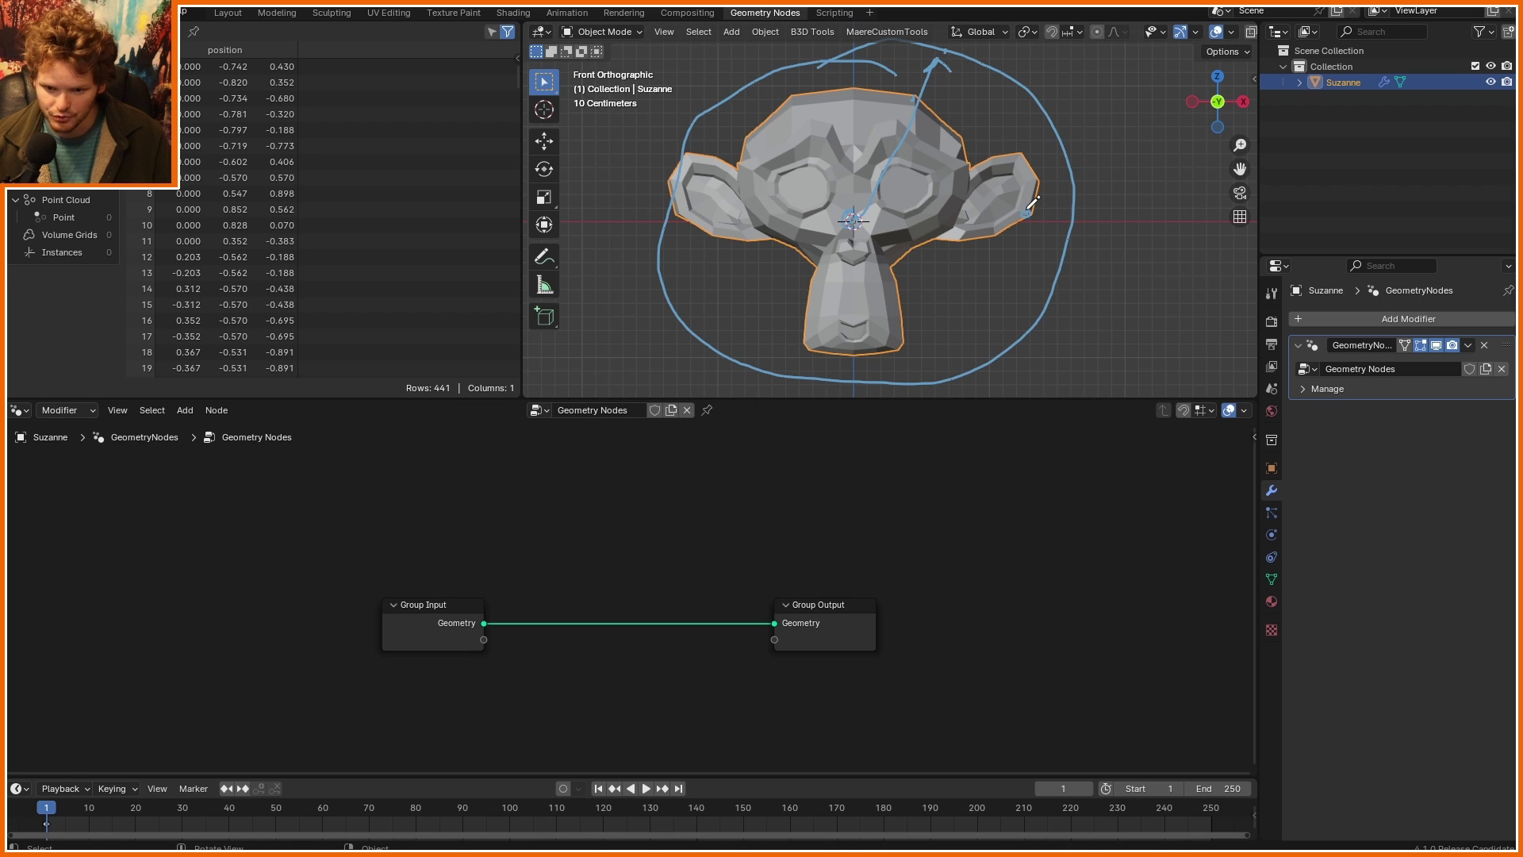
left_click_drag(856, 221, 1076, 218)
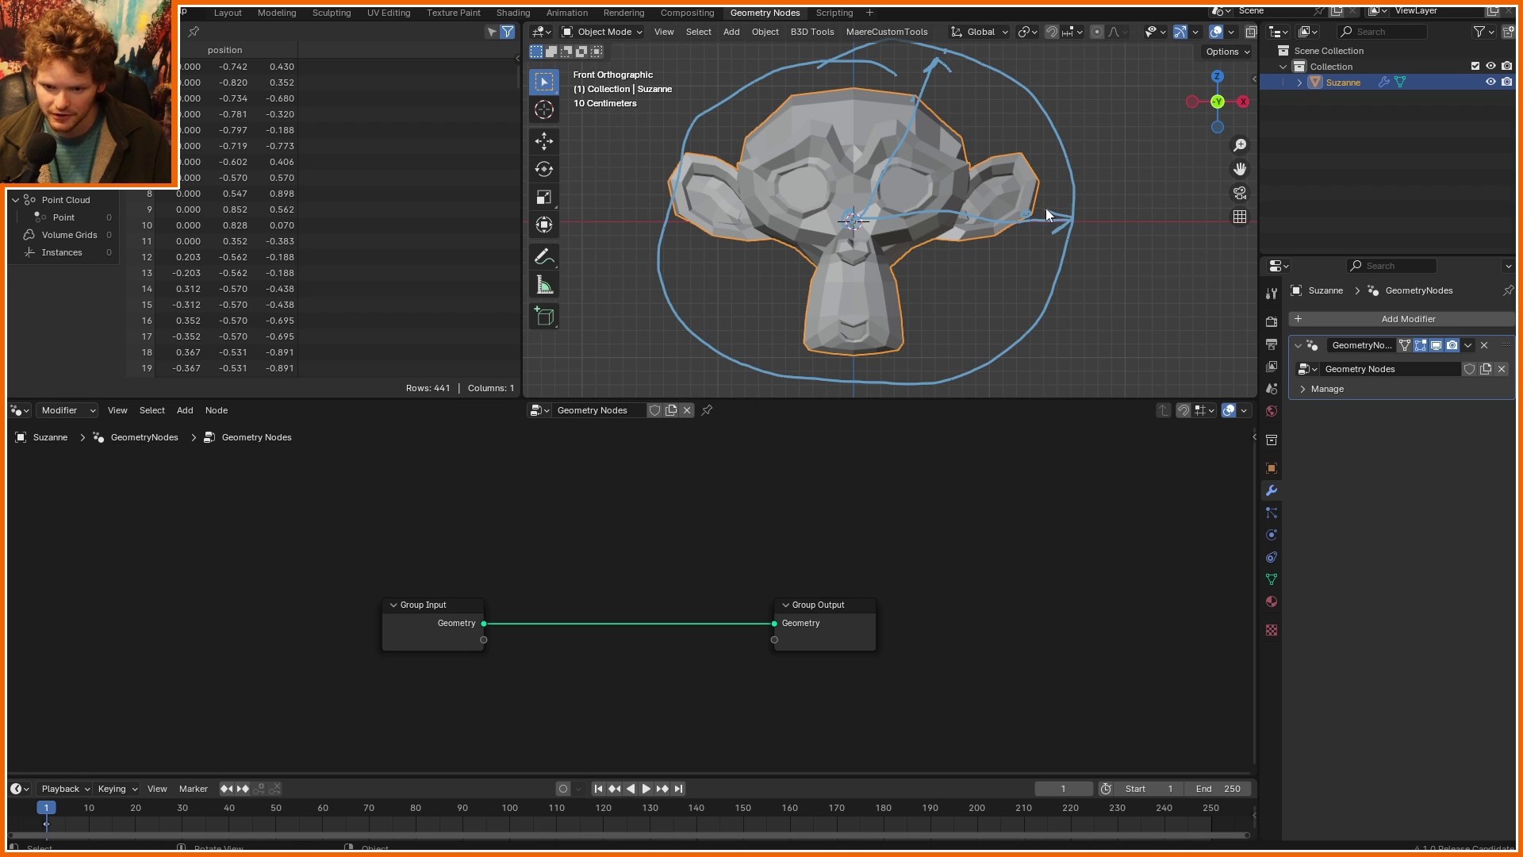
scroll(1055, 226, "up", 5)
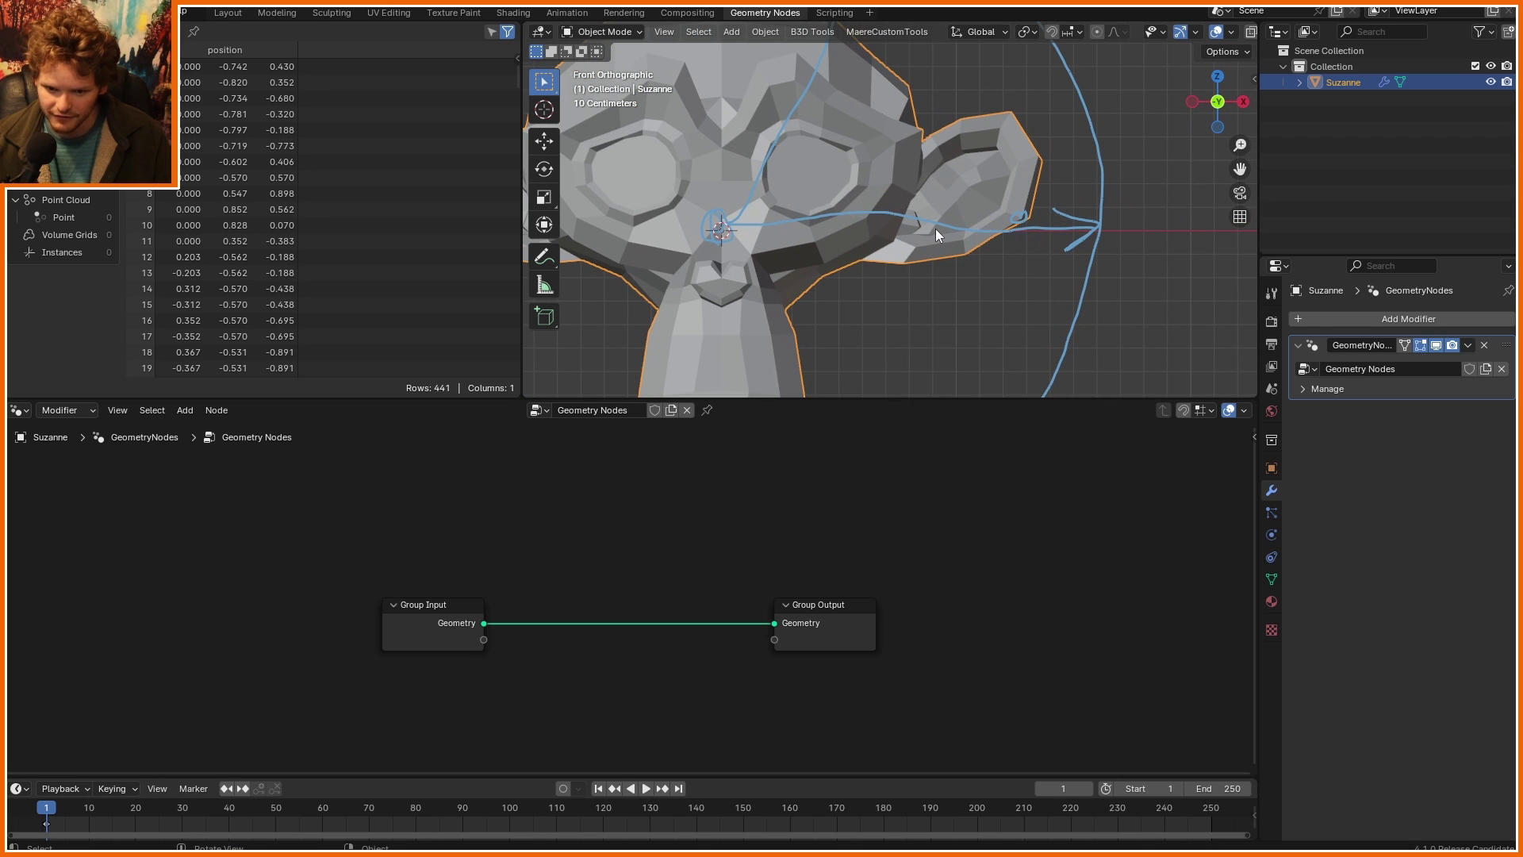
left_click_drag(935, 228, 942, 221)
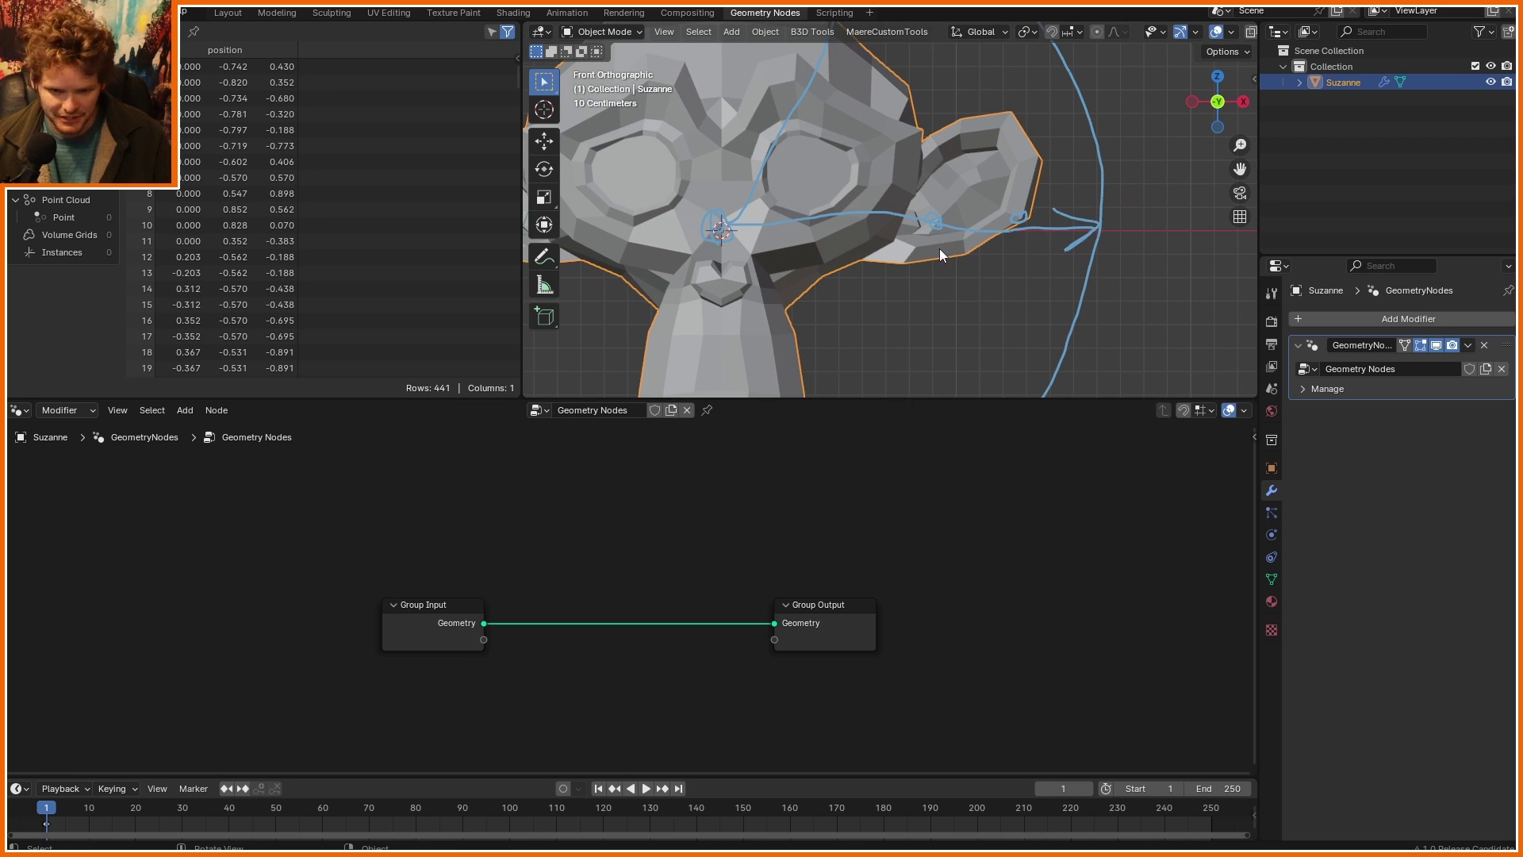
Step: Erase all the annotation strokes around the monkey head
scroll(927, 219, "down", 4)
mouse_move(1006, 174)
right_mouse_down()
mouse_move(831, 261)
mouse_move(757, 351)
right_mouse_up()
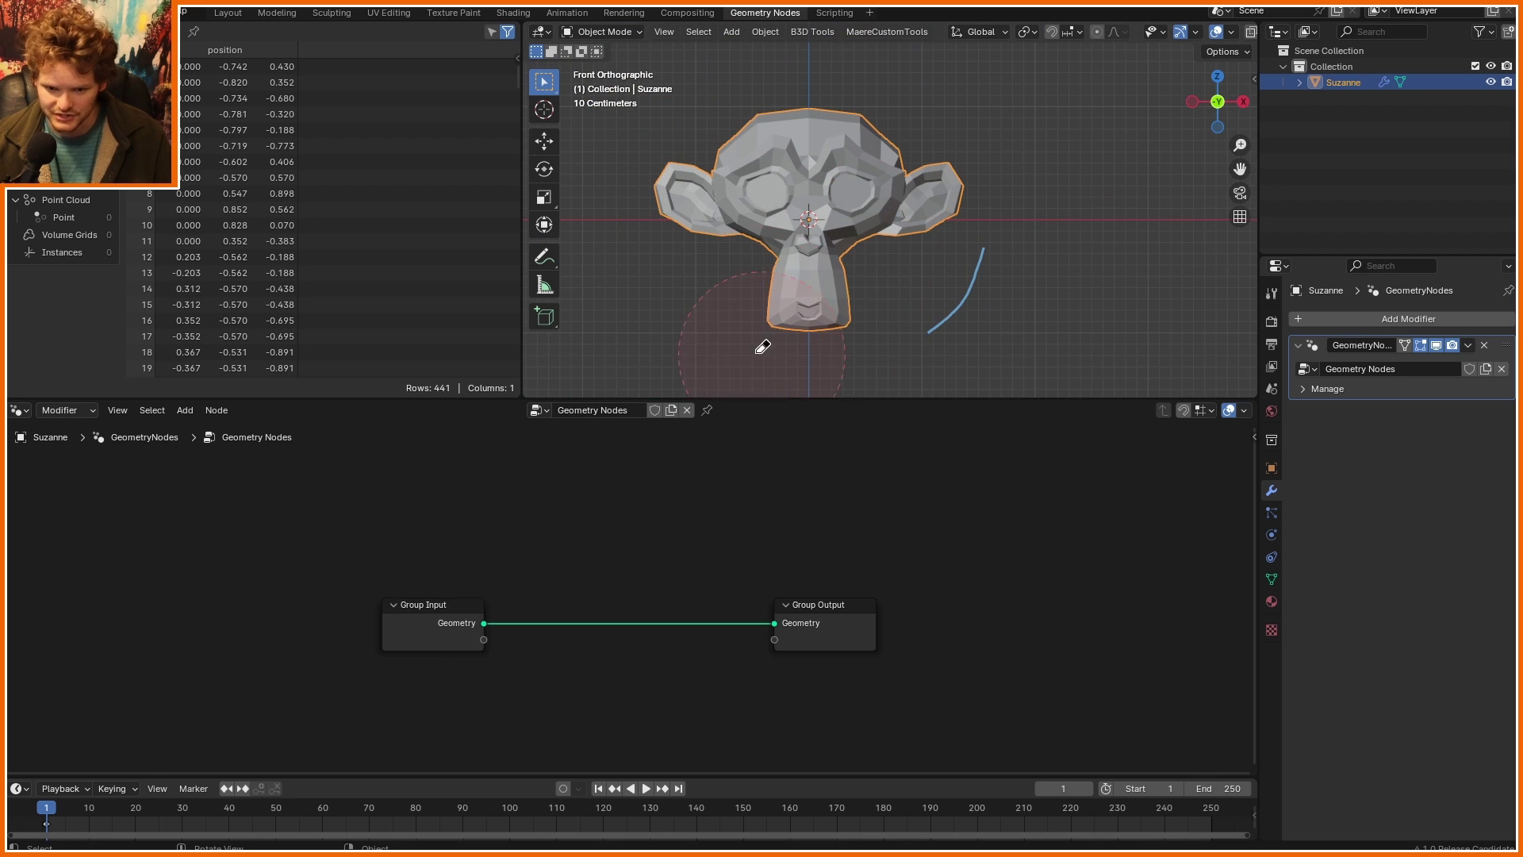
left_click_drag(762, 347, 1150, 231, "ctrl")
Step: Add a Set Position node between Group Input and Group Output
key("shift+a")
type("set po")
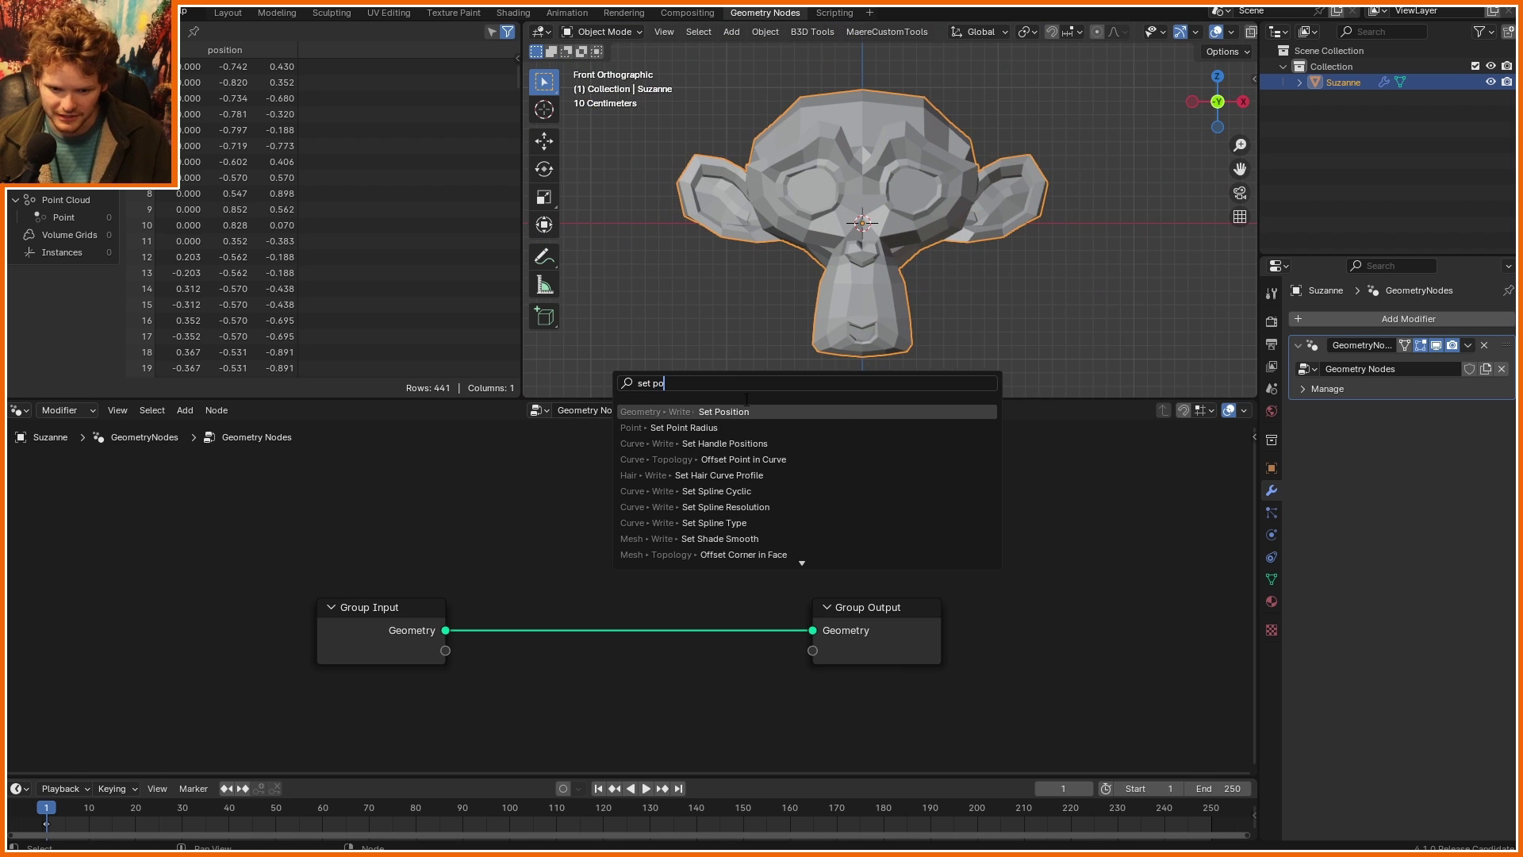
key("Return")
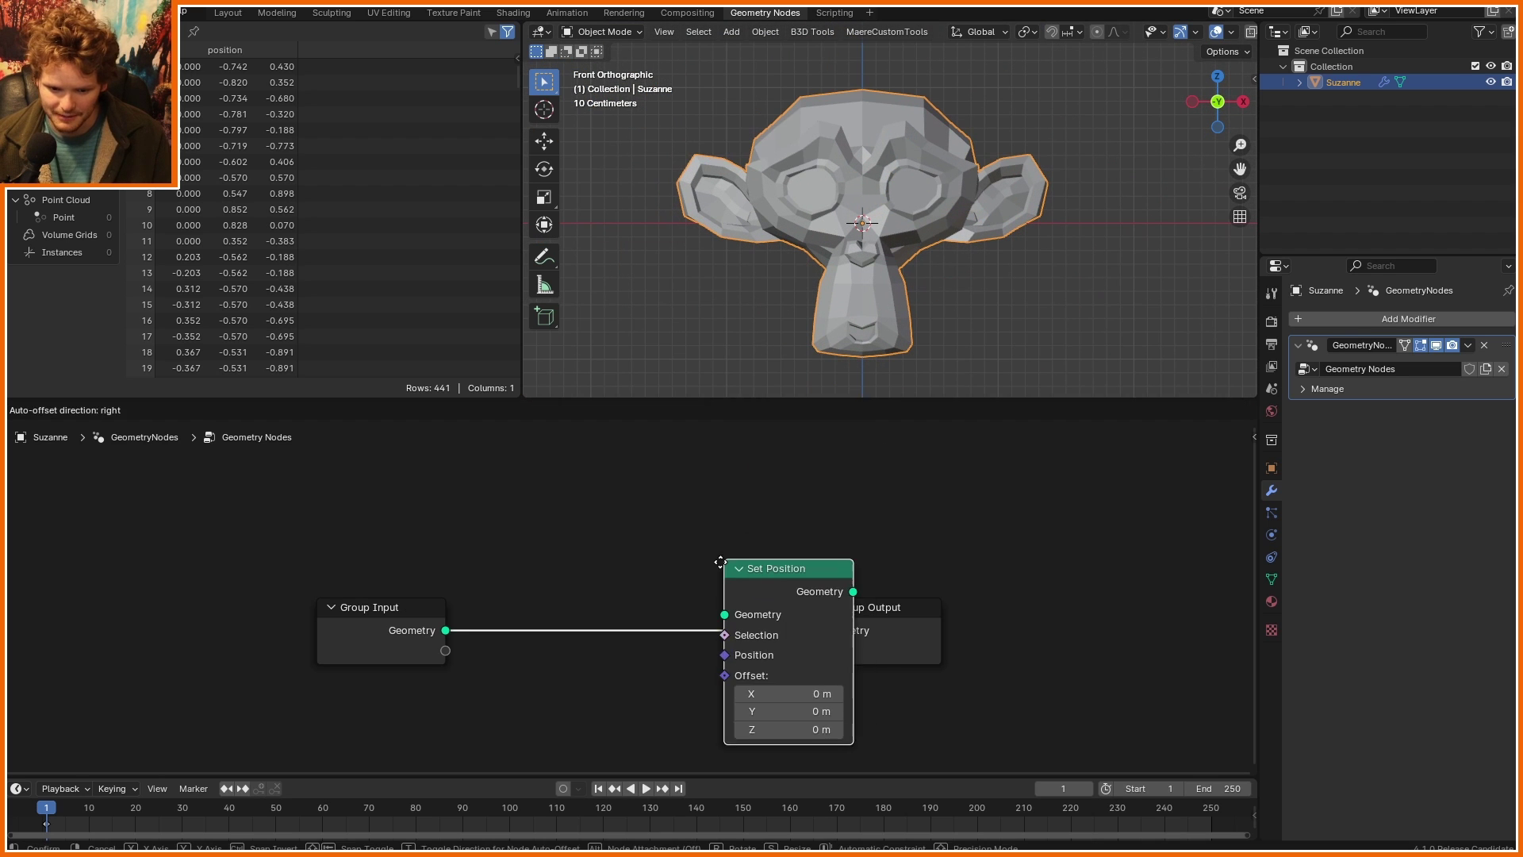
left_click(944, 587)
Step: Add a Position node above Group Input
key("shift+a")
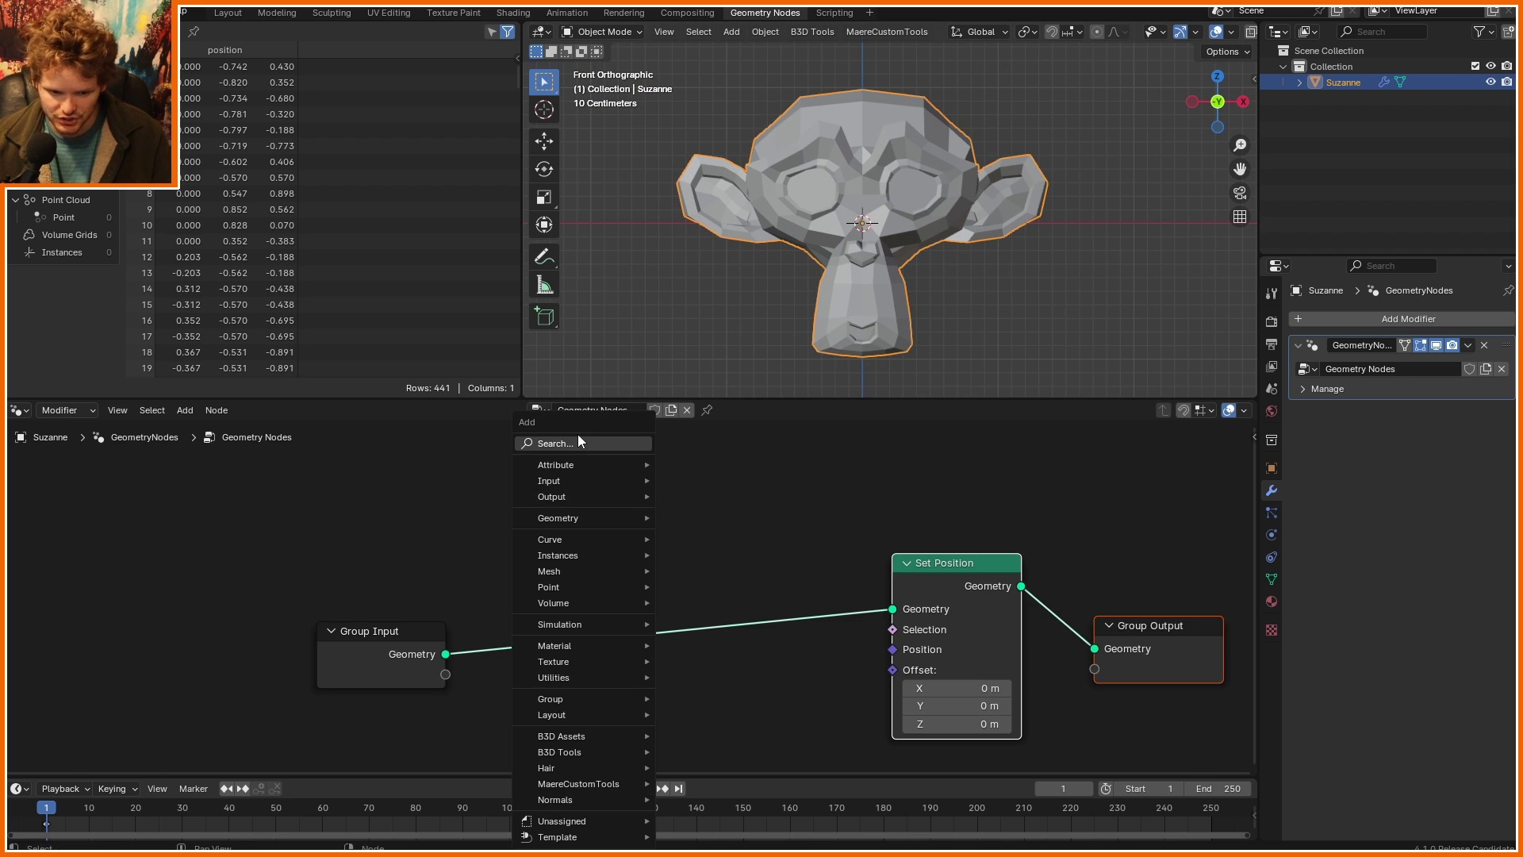
type("po")
left_click(655, 481)
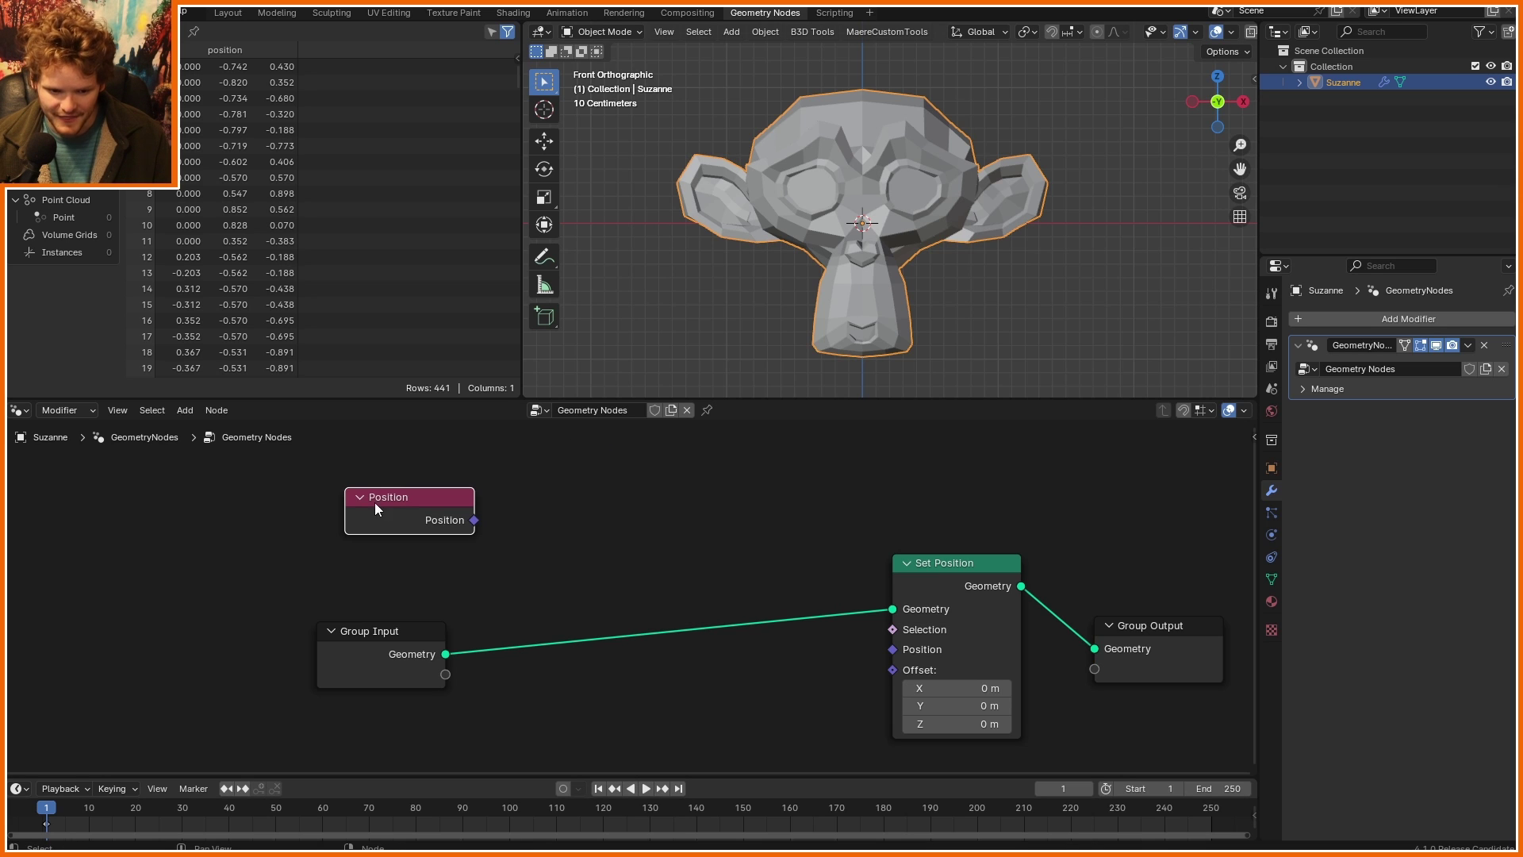
Step: Add a Normalize node fed by Position and connect its vector to the Set Position node's Position input
left_click(478, 523)
key("shift+a")
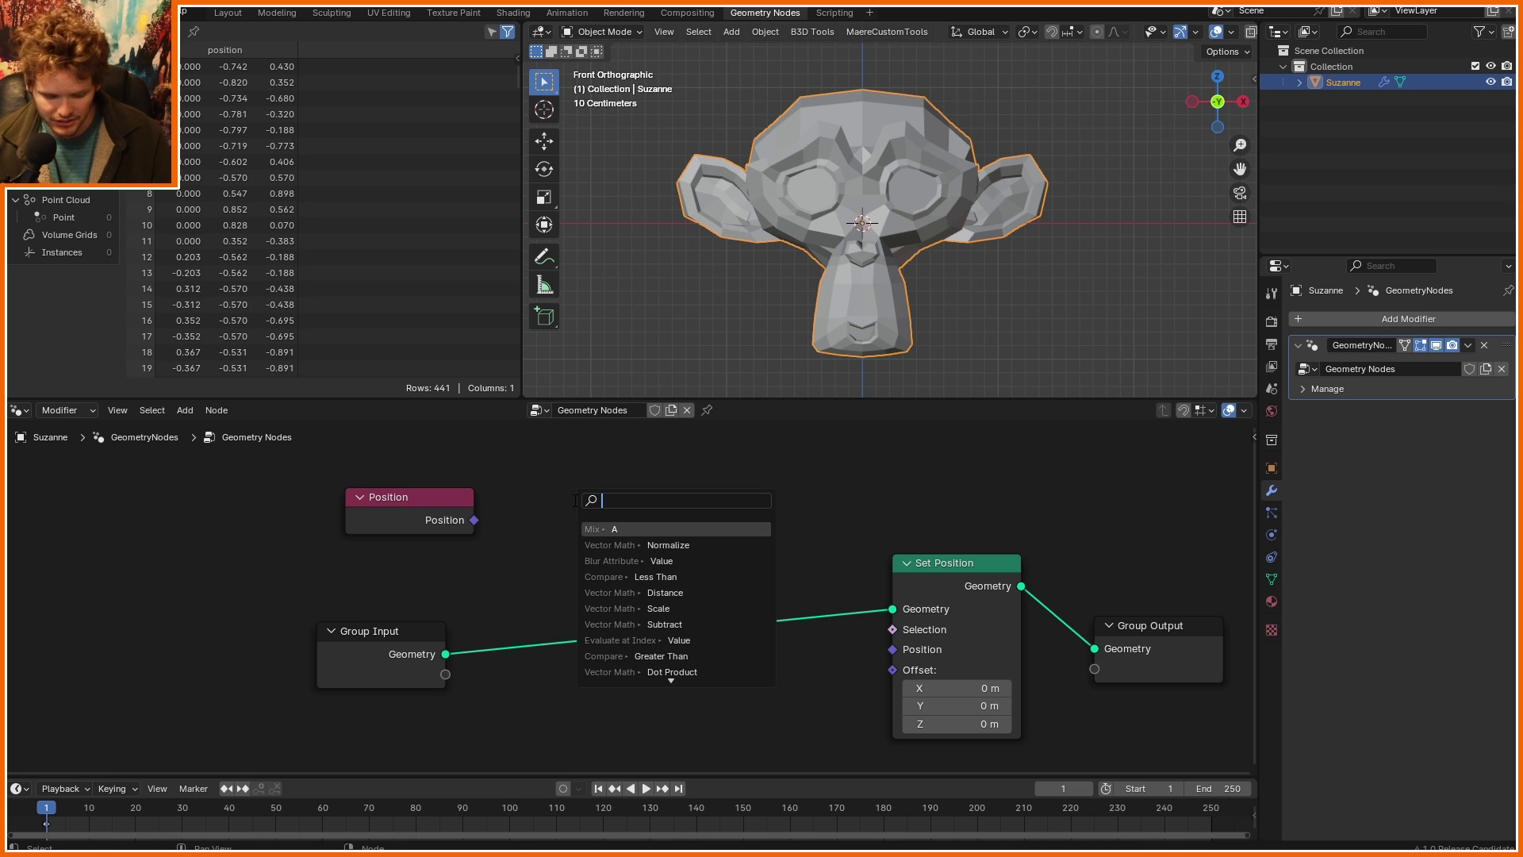
type("norm")
key("Return")
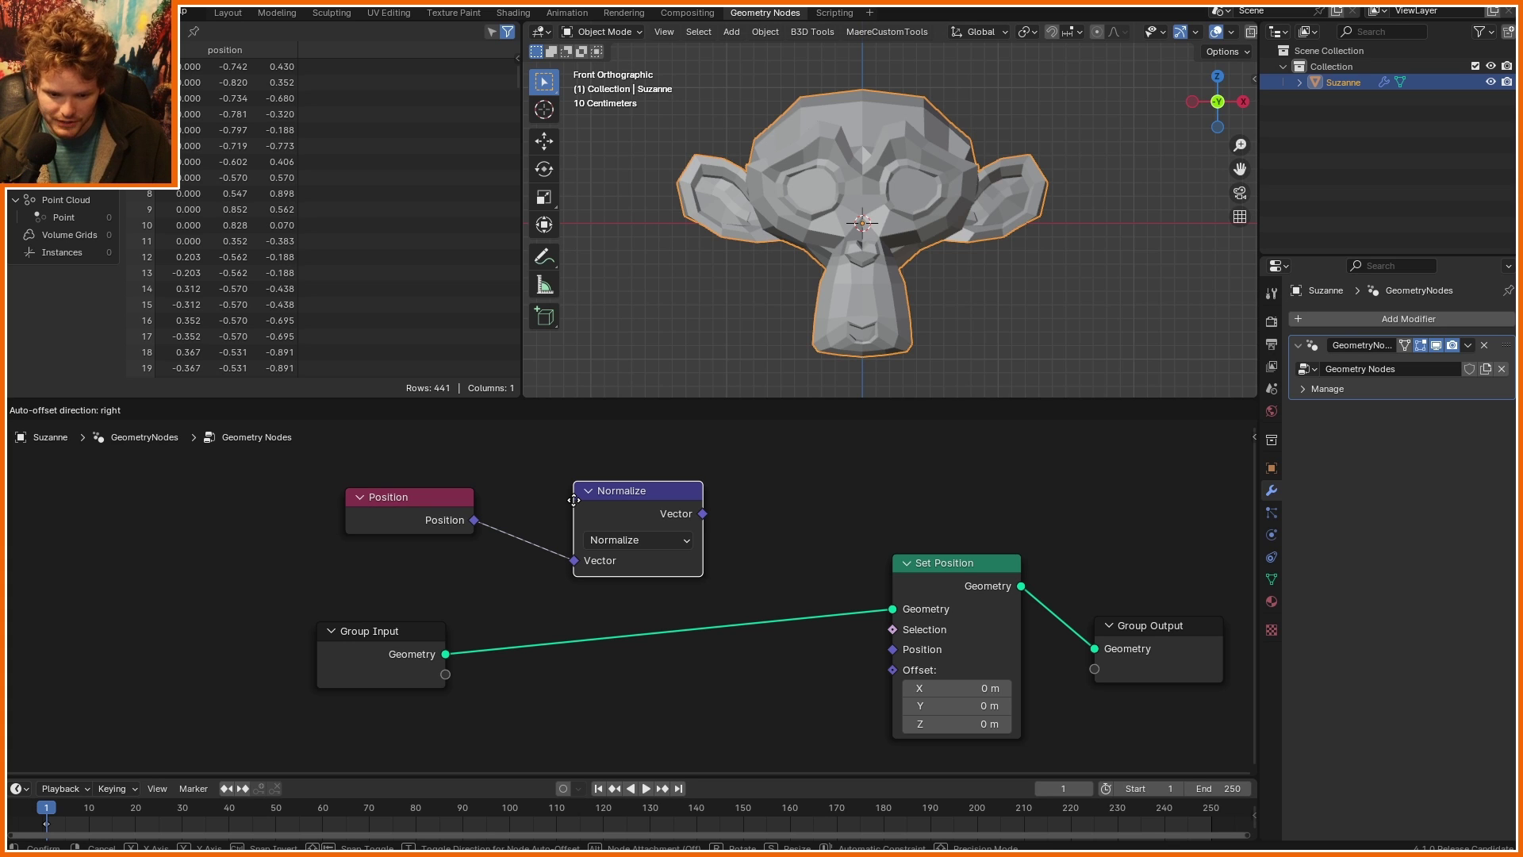
left_click(574, 500)
left_click_drag(703, 514, 893, 649)
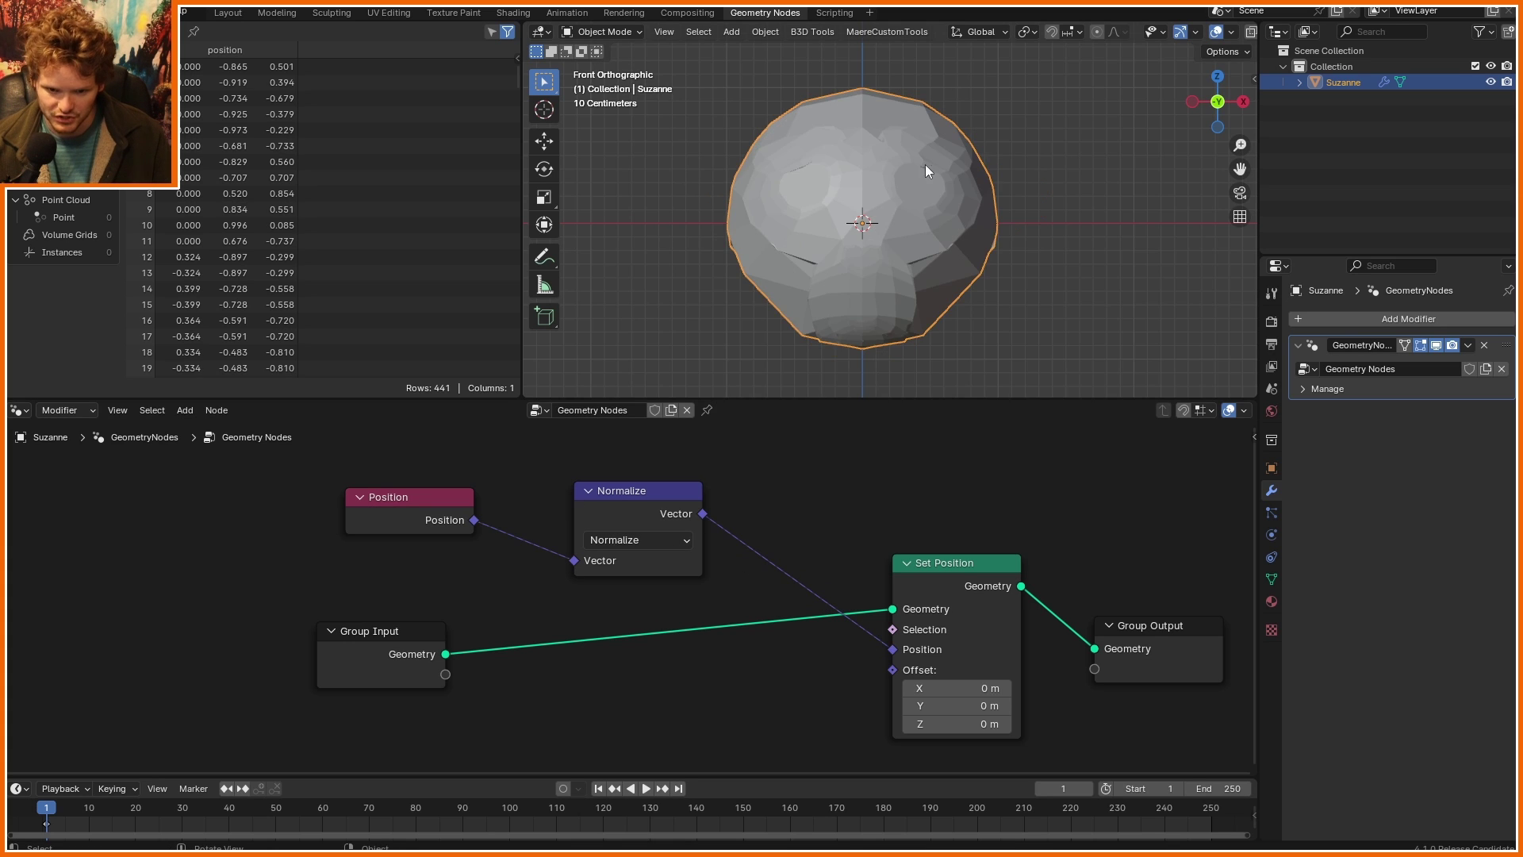
Step: Mute the Position, Normalize and Set Position nodes and examine the original monkey mesh around the ear
middle_click_drag(897, 193, 949, 227)
scroll(421, 621, "down", 4)
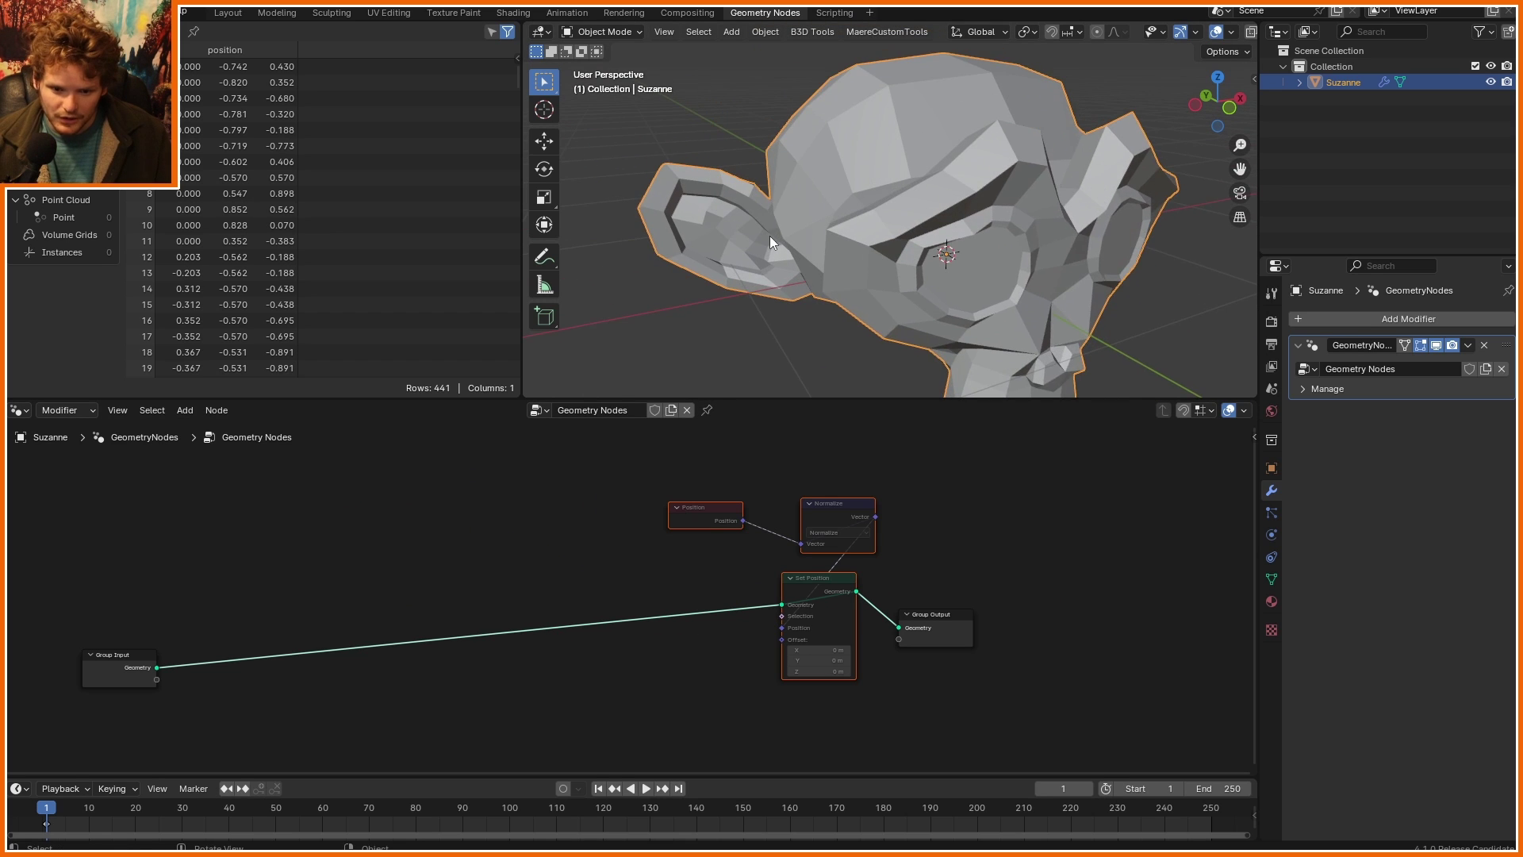
scroll(770, 235, "up", 5)
scroll(1214, 35, "down", 3)
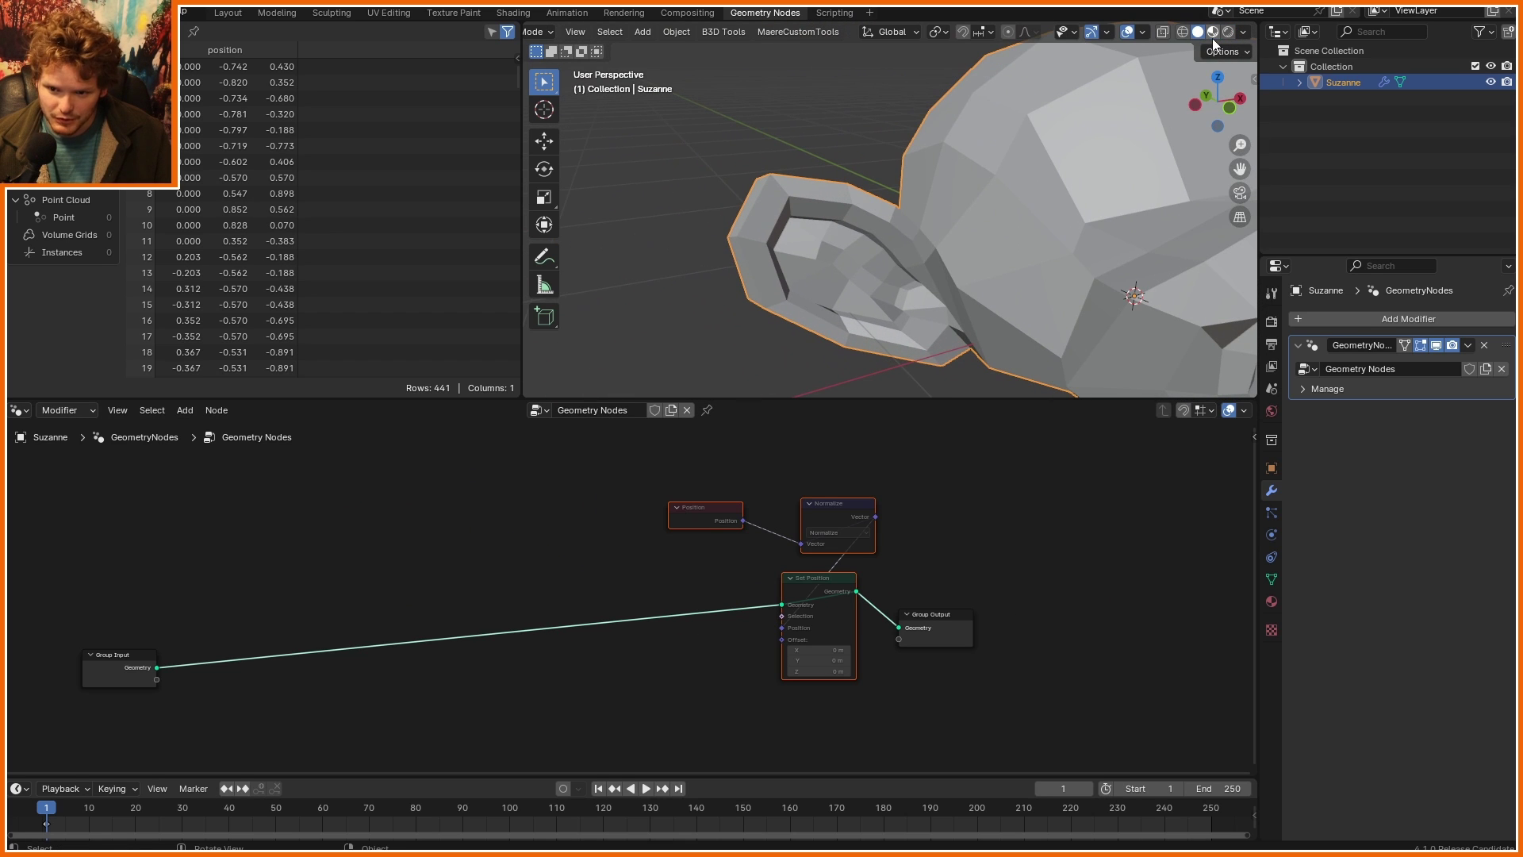
Step: Show the ear in wireframe shading, annotate an arrow on its mesh, and erase the strokes
left_click(1188, 35)
scroll(713, 229, "up", 3)
middle_click_drag(738, 250, 711, 288)
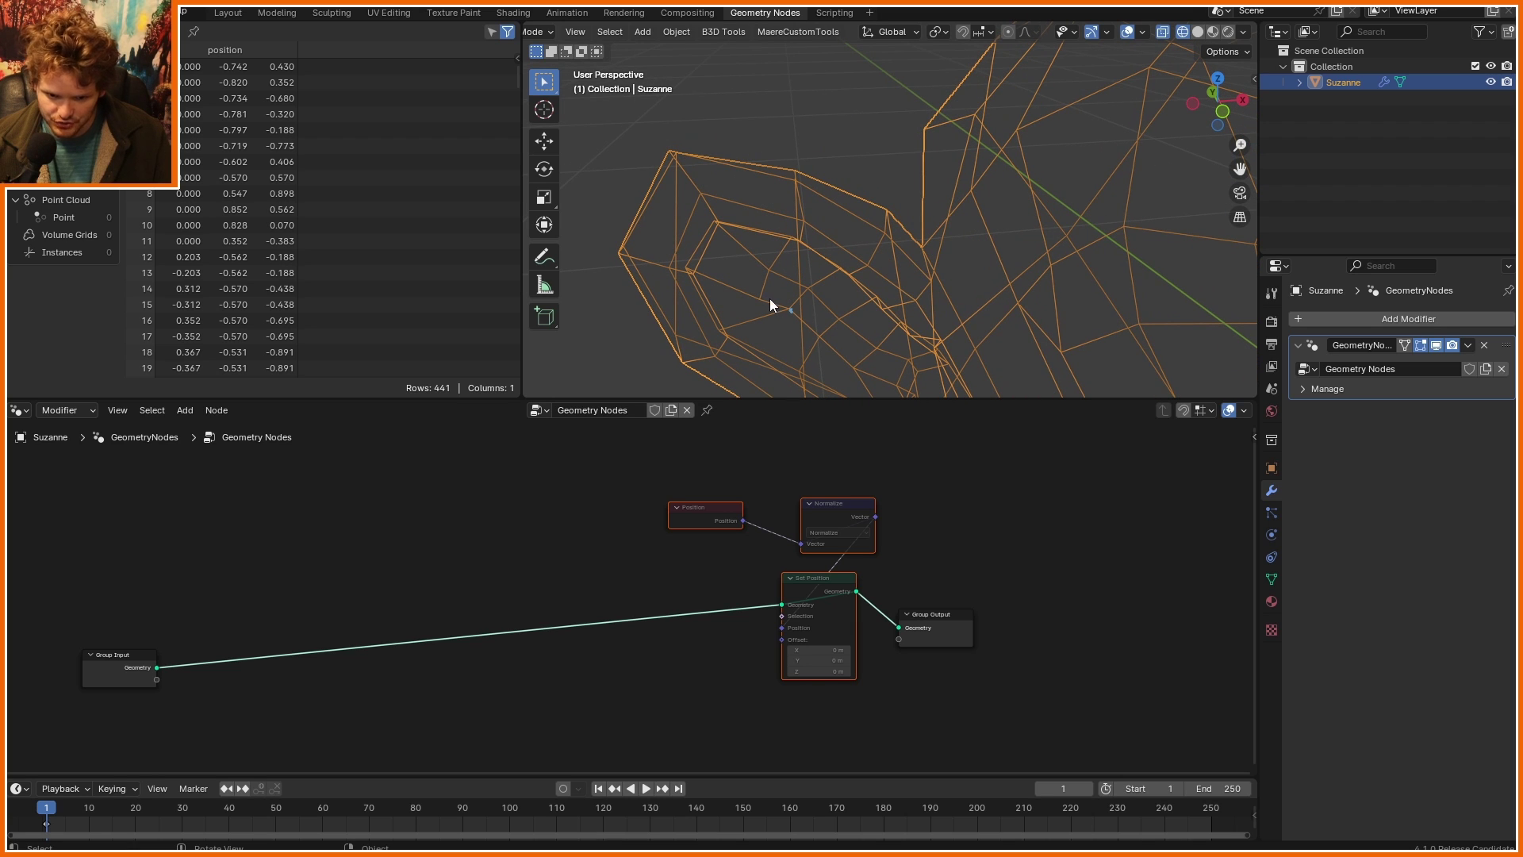
mouse_move(750, 292)
left_mouse_down()
mouse_move(717, 280)
mouse_move(750, 273)
left_mouse_up()
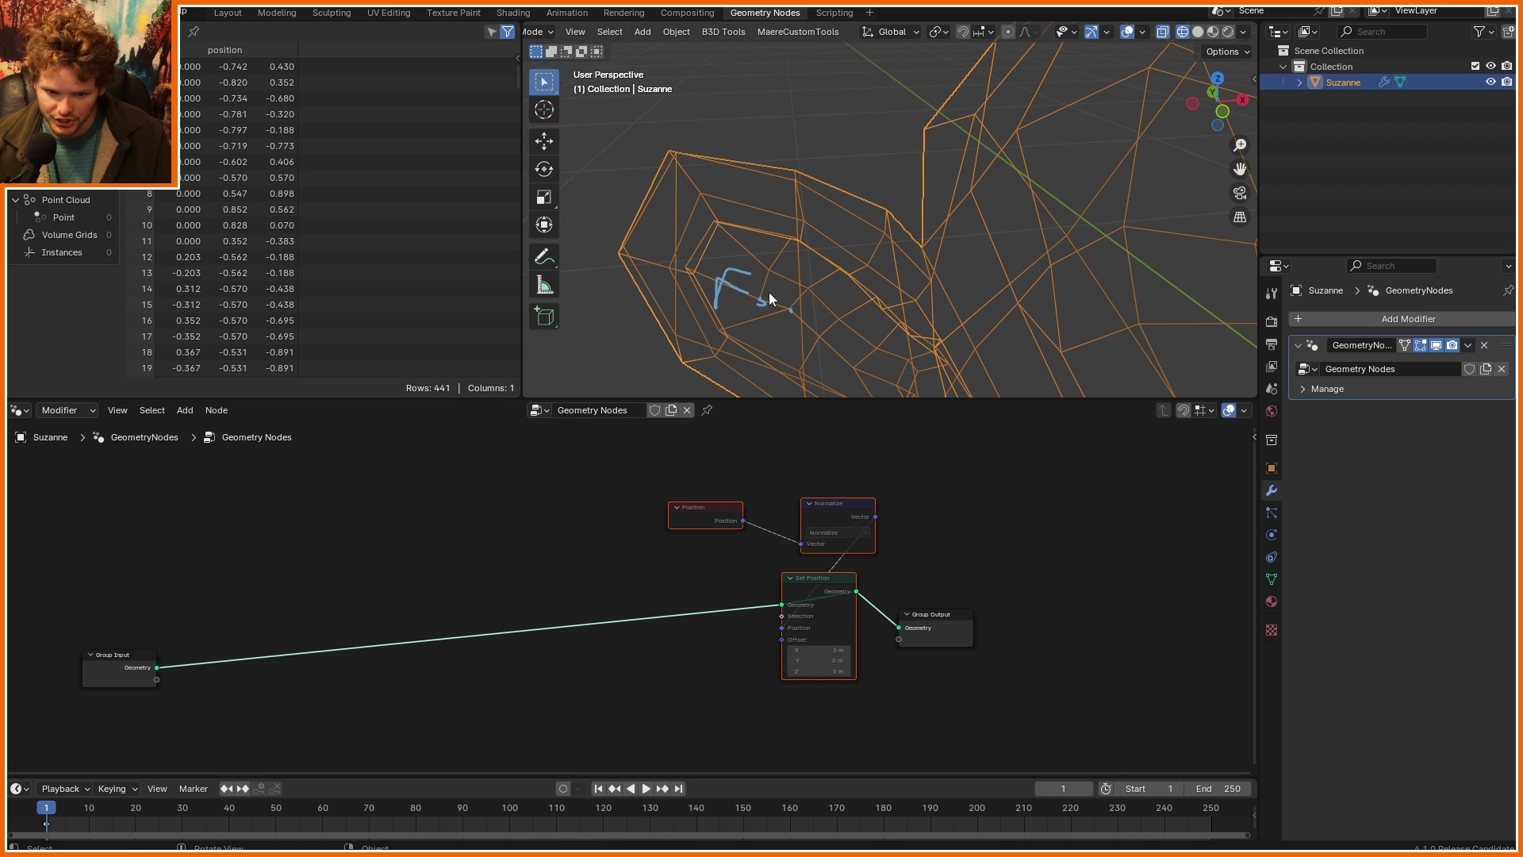
right_click_drag(843, 330, 725, 279)
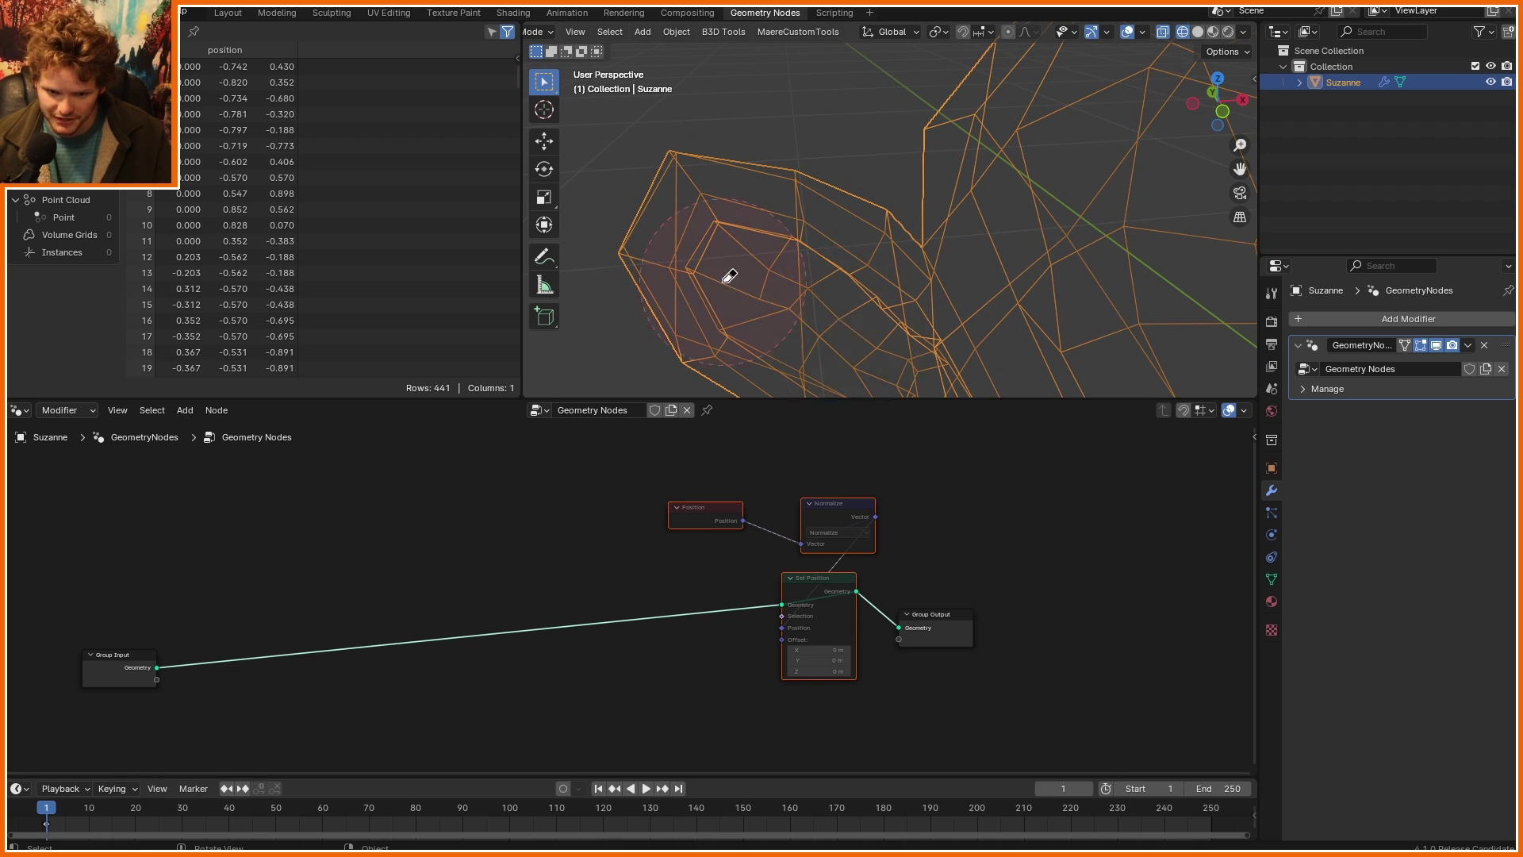
Step: Add an Index of Nearest node above Group Input
key("shift+a")
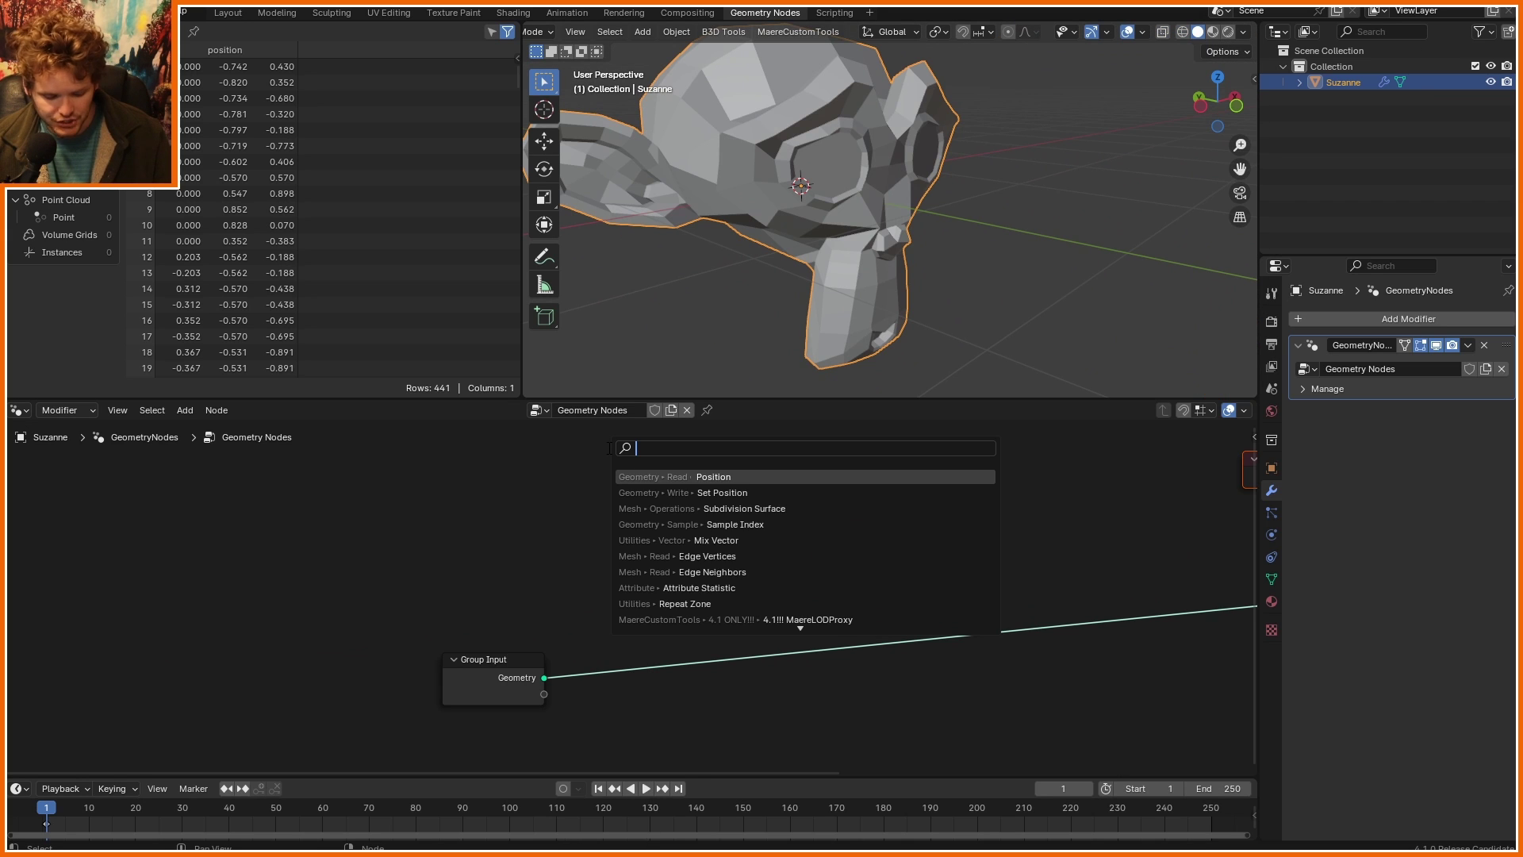
type("inde")
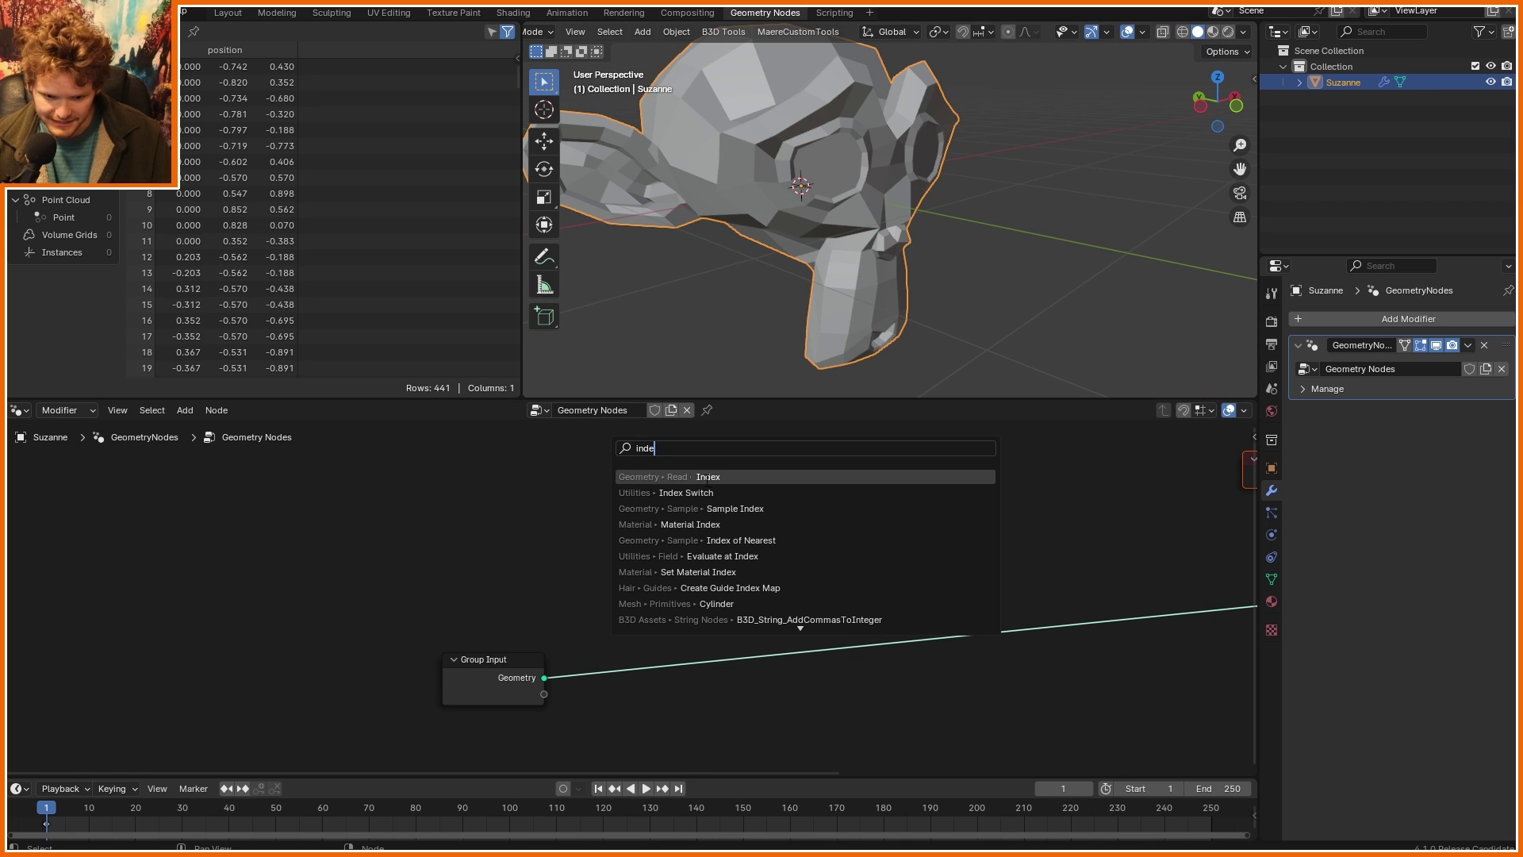
type("x")
left_click(713, 540)
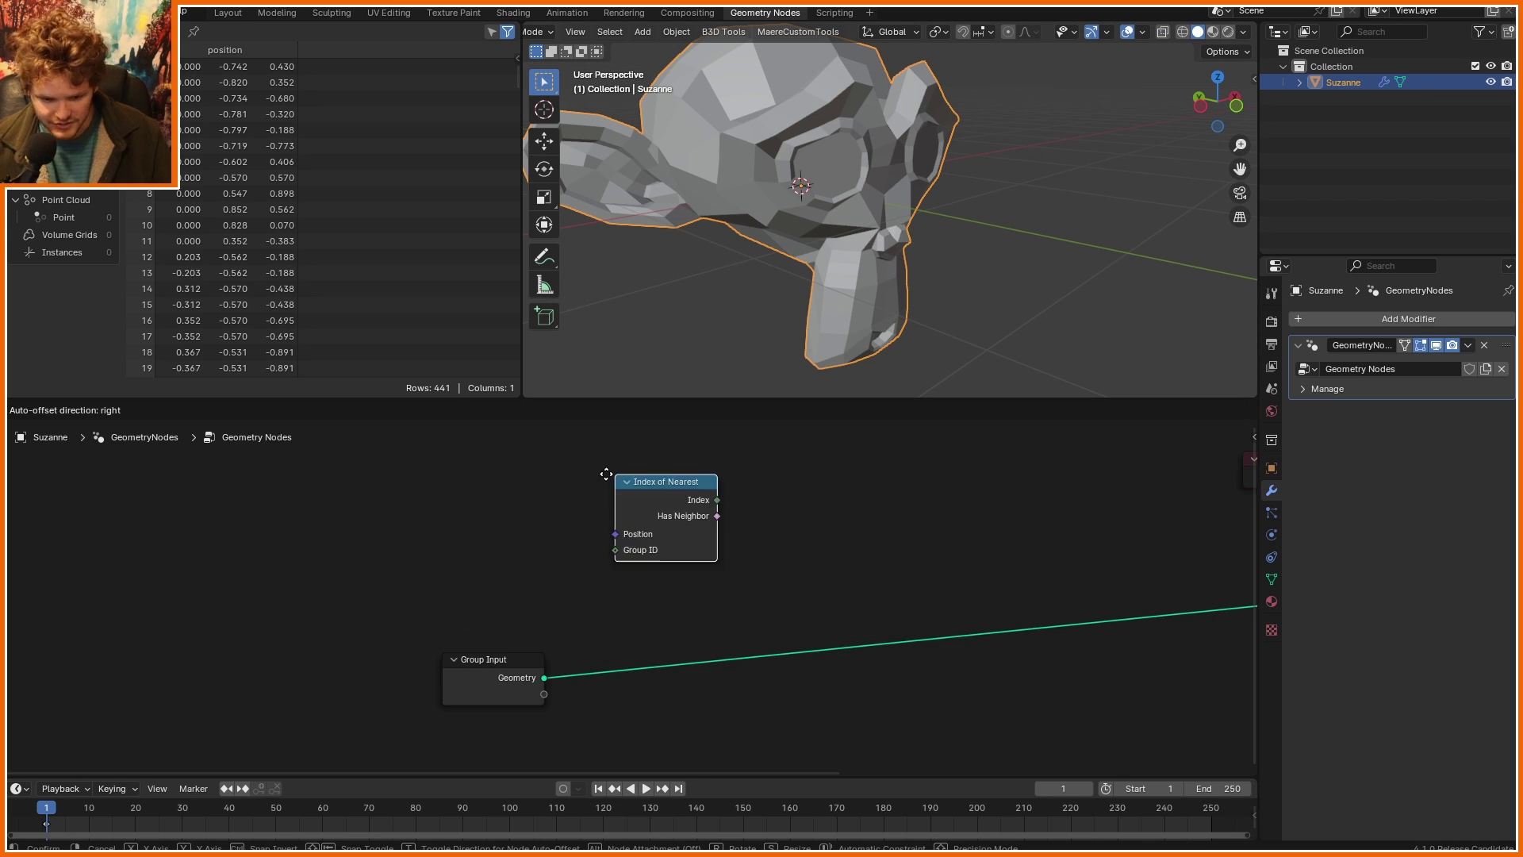
left_click(476, 503)
Step: Annotate an arrow pointing at the Index output of Index of Nearest and erase it
key("d")
left_click_drag(655, 527, 588, 532)
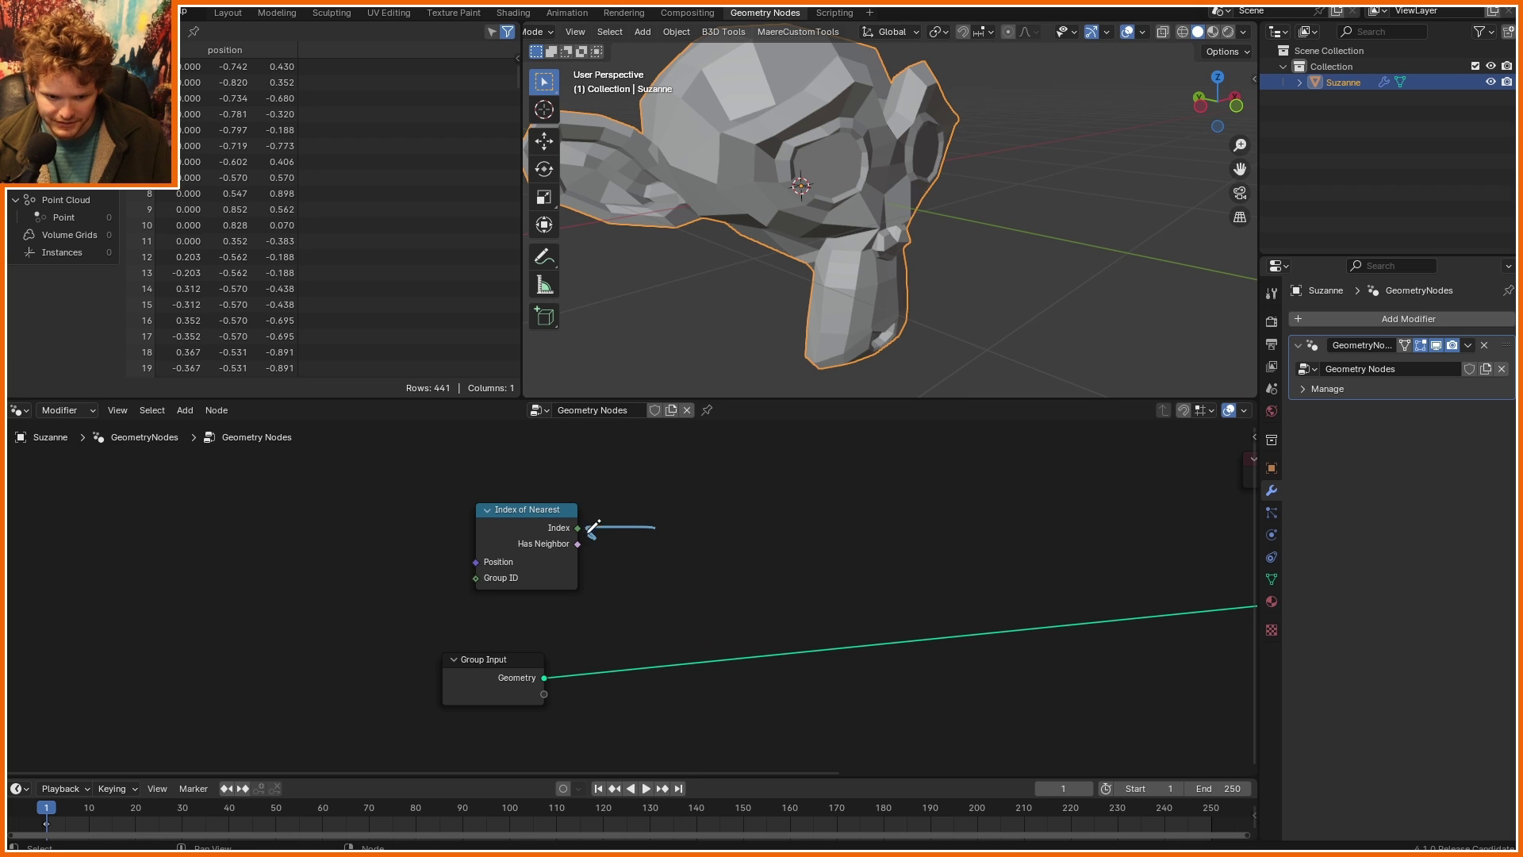
right_click_drag(663, 555, 644, 531)
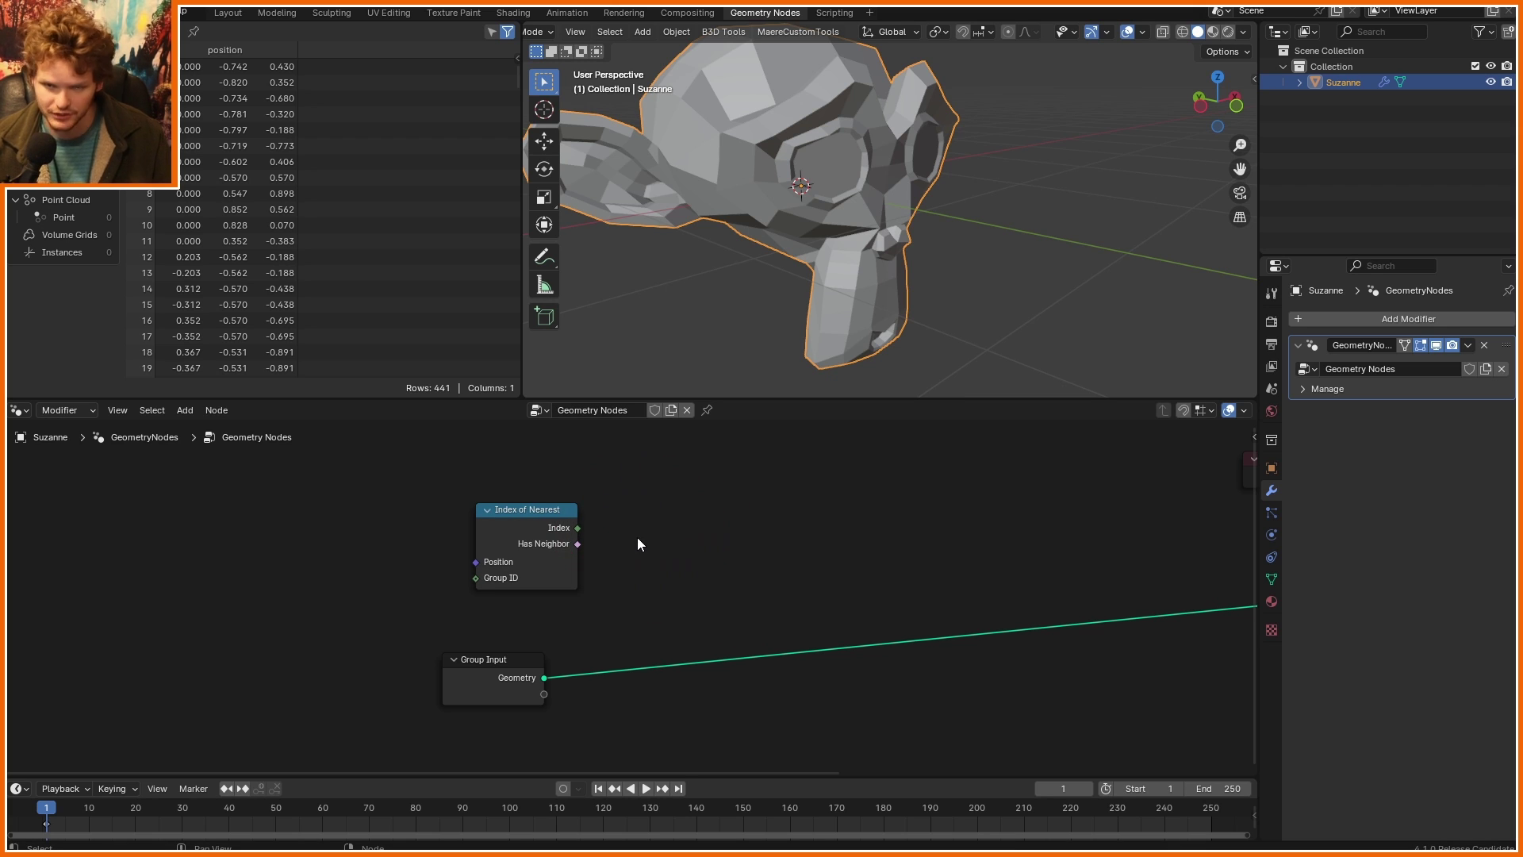
Step: Add an Evaluate at Index node driven by Index of Nearest, set it to Vector, and feed a Position node into its Value
scroll(613, 512, "up", 1)
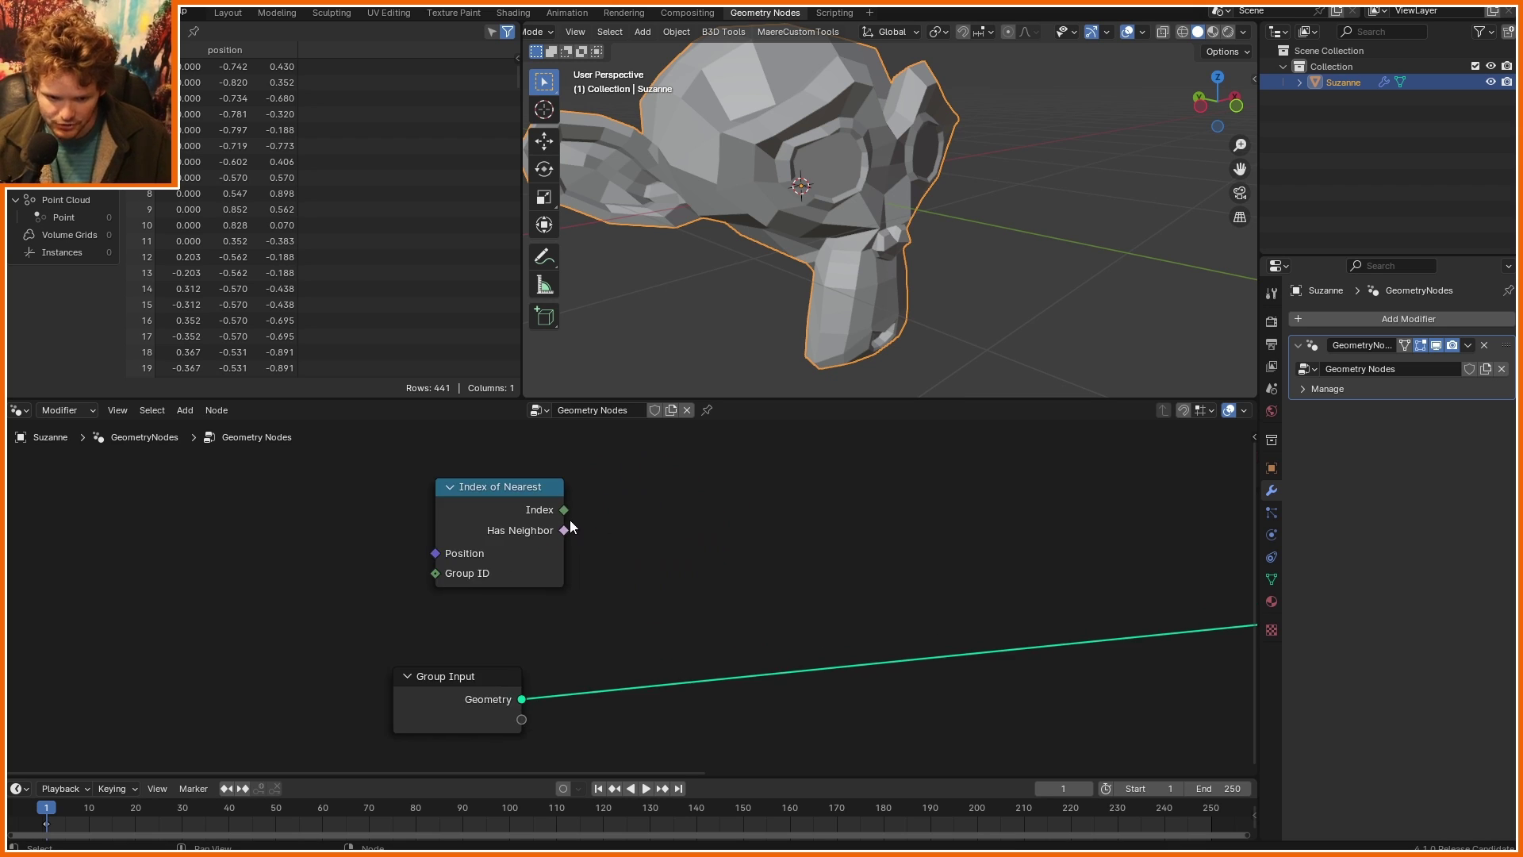
left_click(565, 514)
left_click_drag(565, 514, 698, 516)
type("evalu")
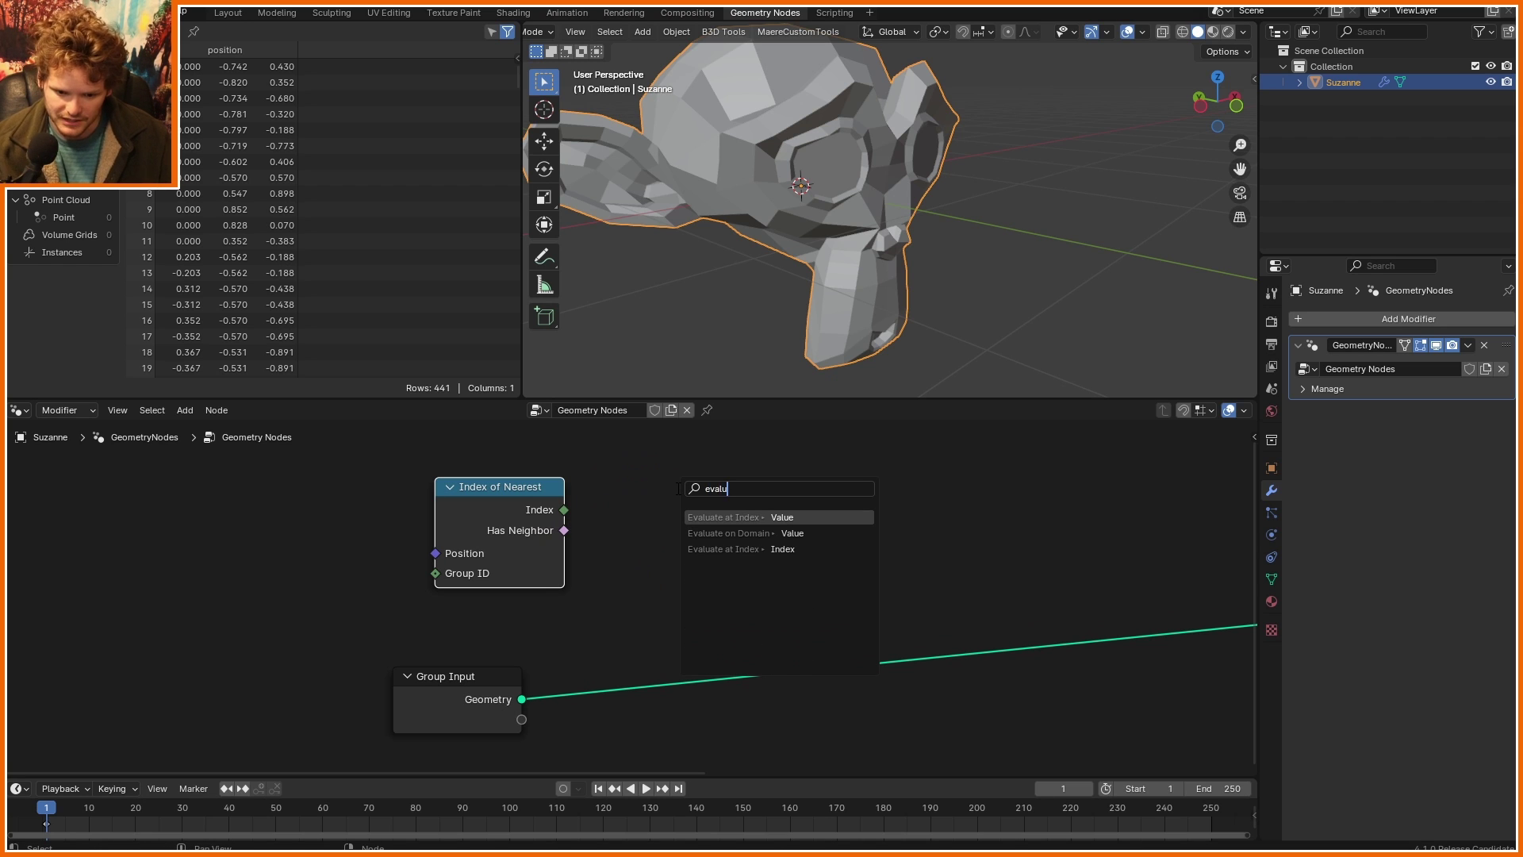
key("Return")
left_click(793, 530)
left_click(783, 569)
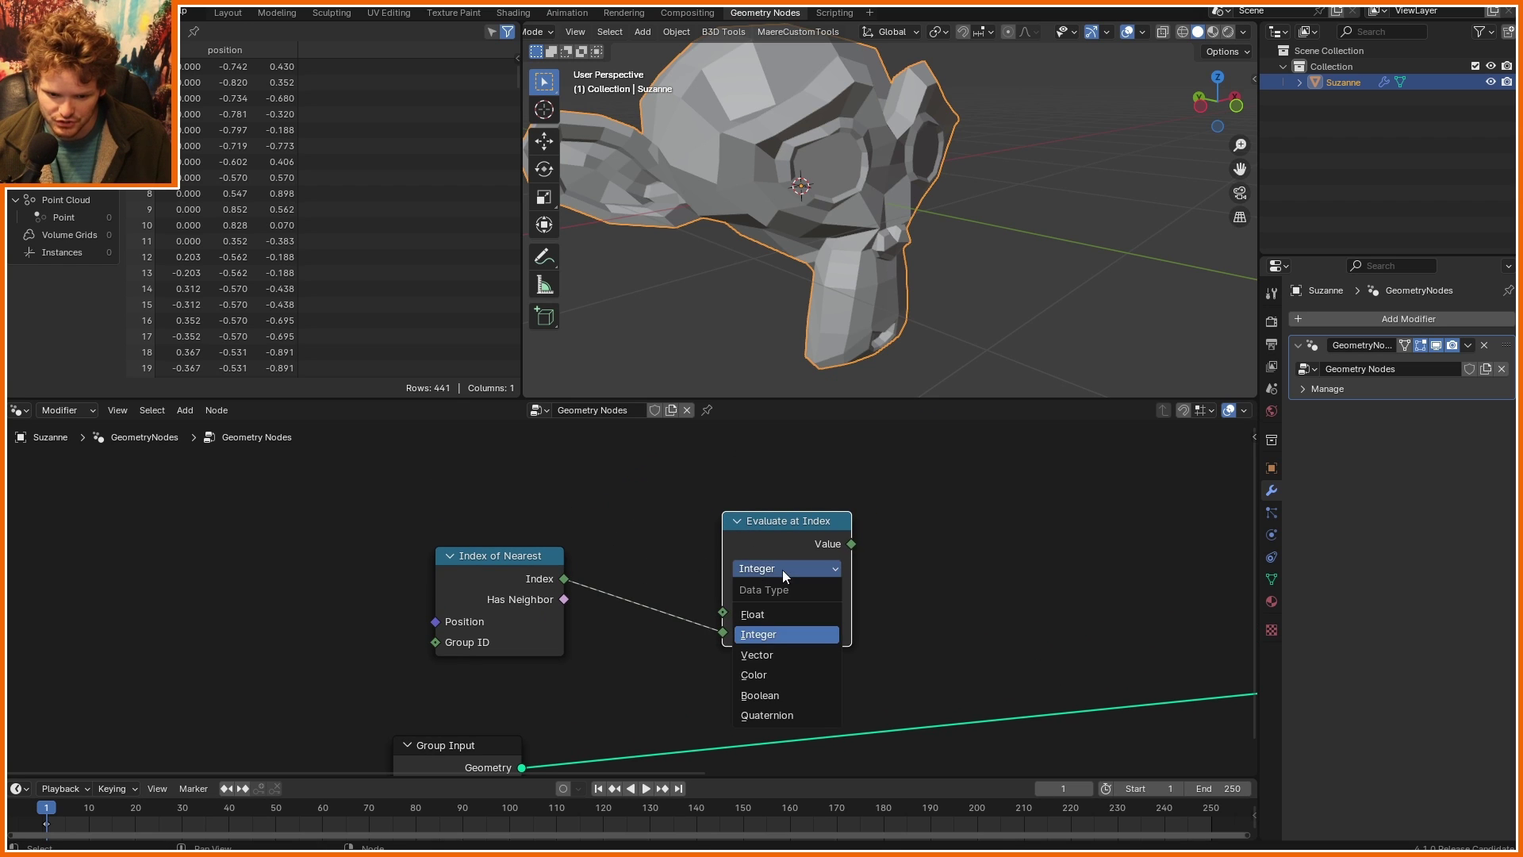
left_click(774, 634)
left_click_drag(707, 620, 723, 612)
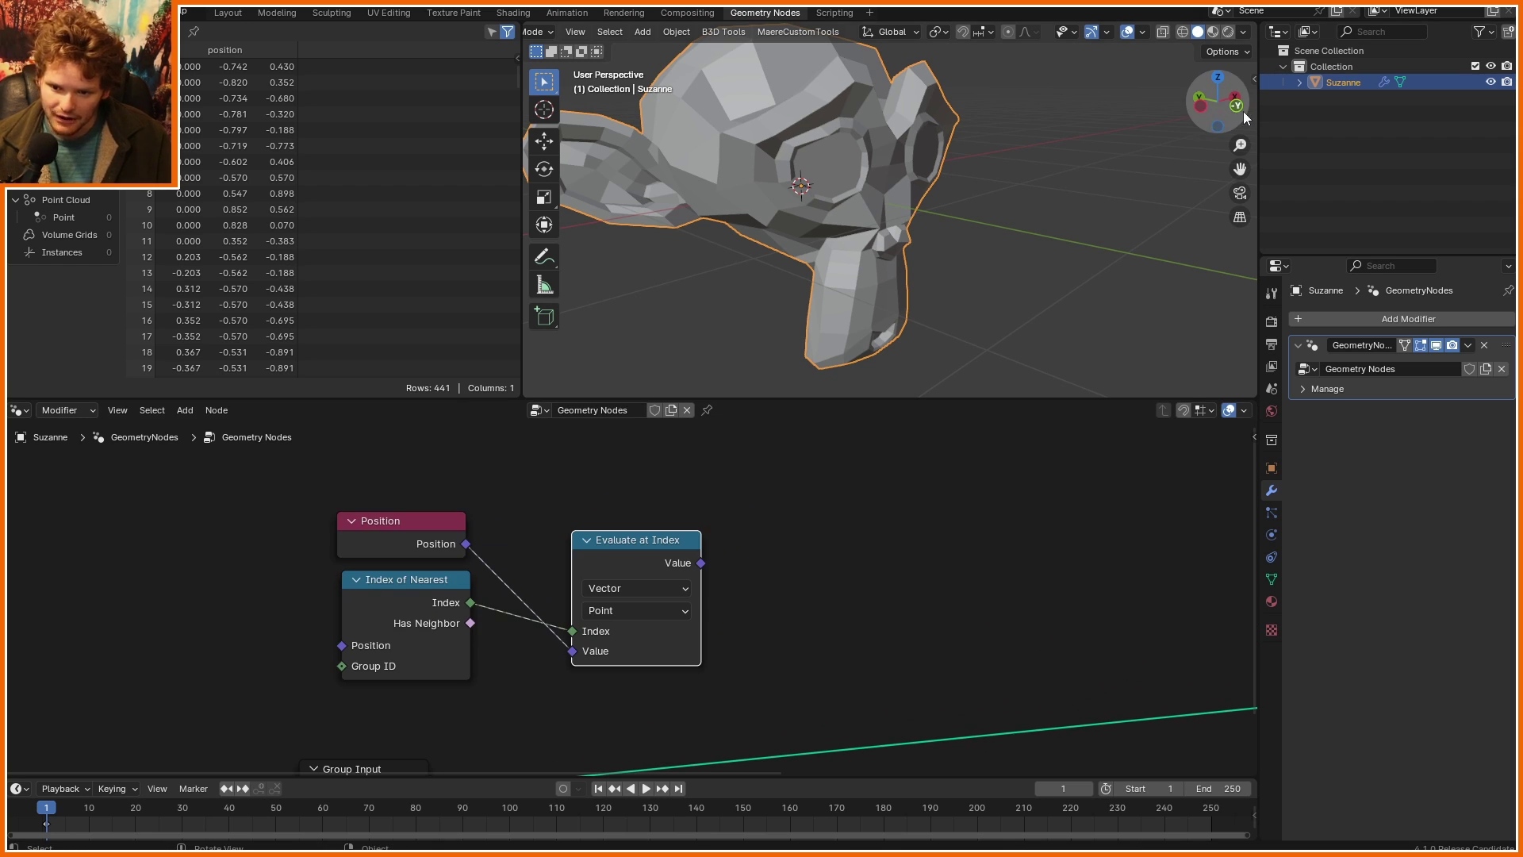
Step: Annotate two points in the front view beside the head, with an arrow from one to its neighbour
left_click(1200, 98)
middle_click_drag(1016, 178, 743, 266, "shift")
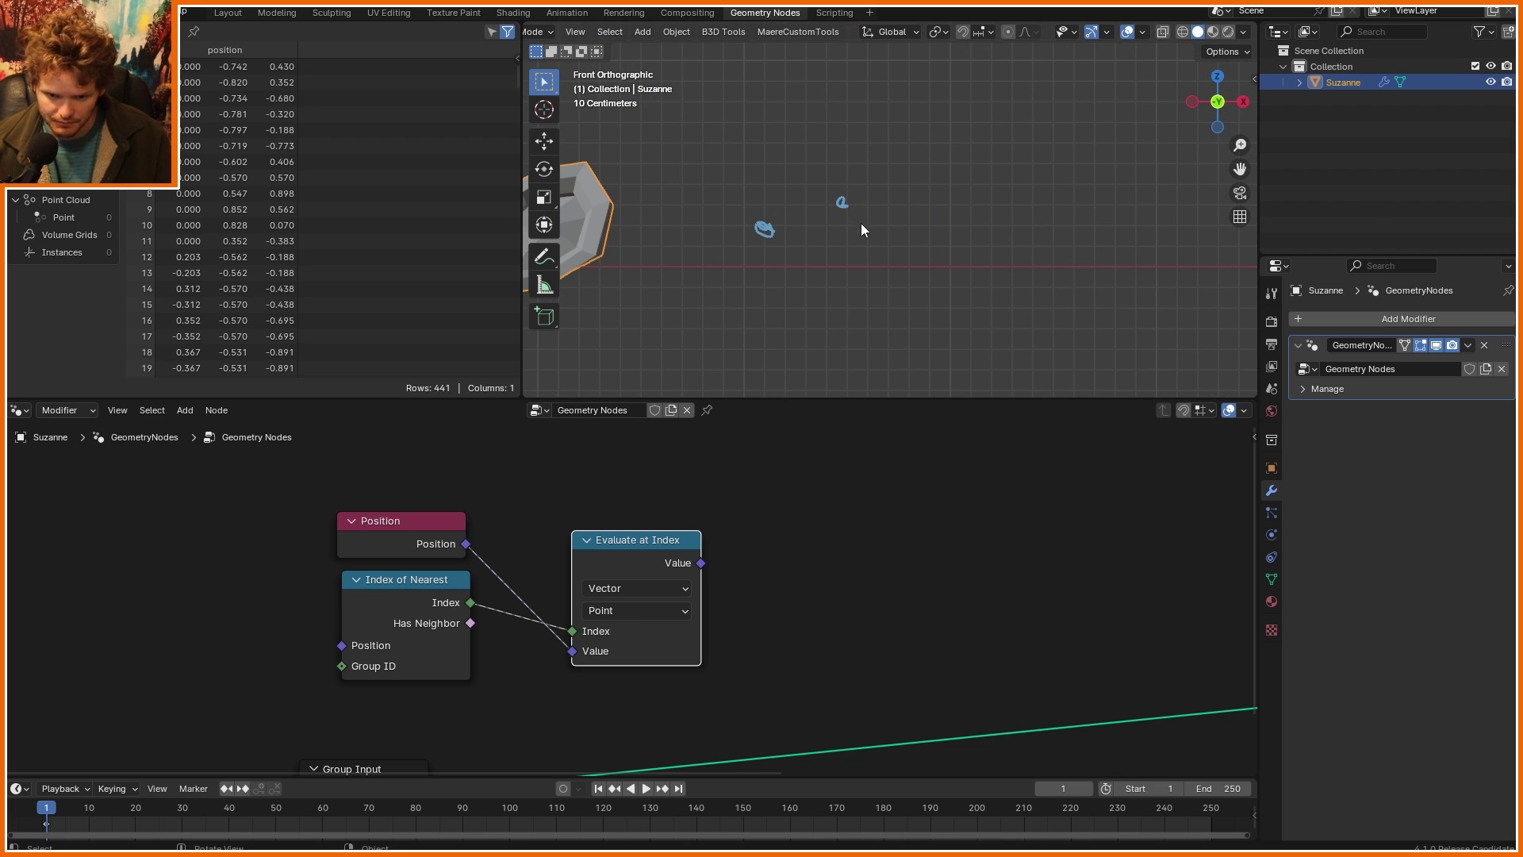
left_click_drag(860, 222, 855, 211)
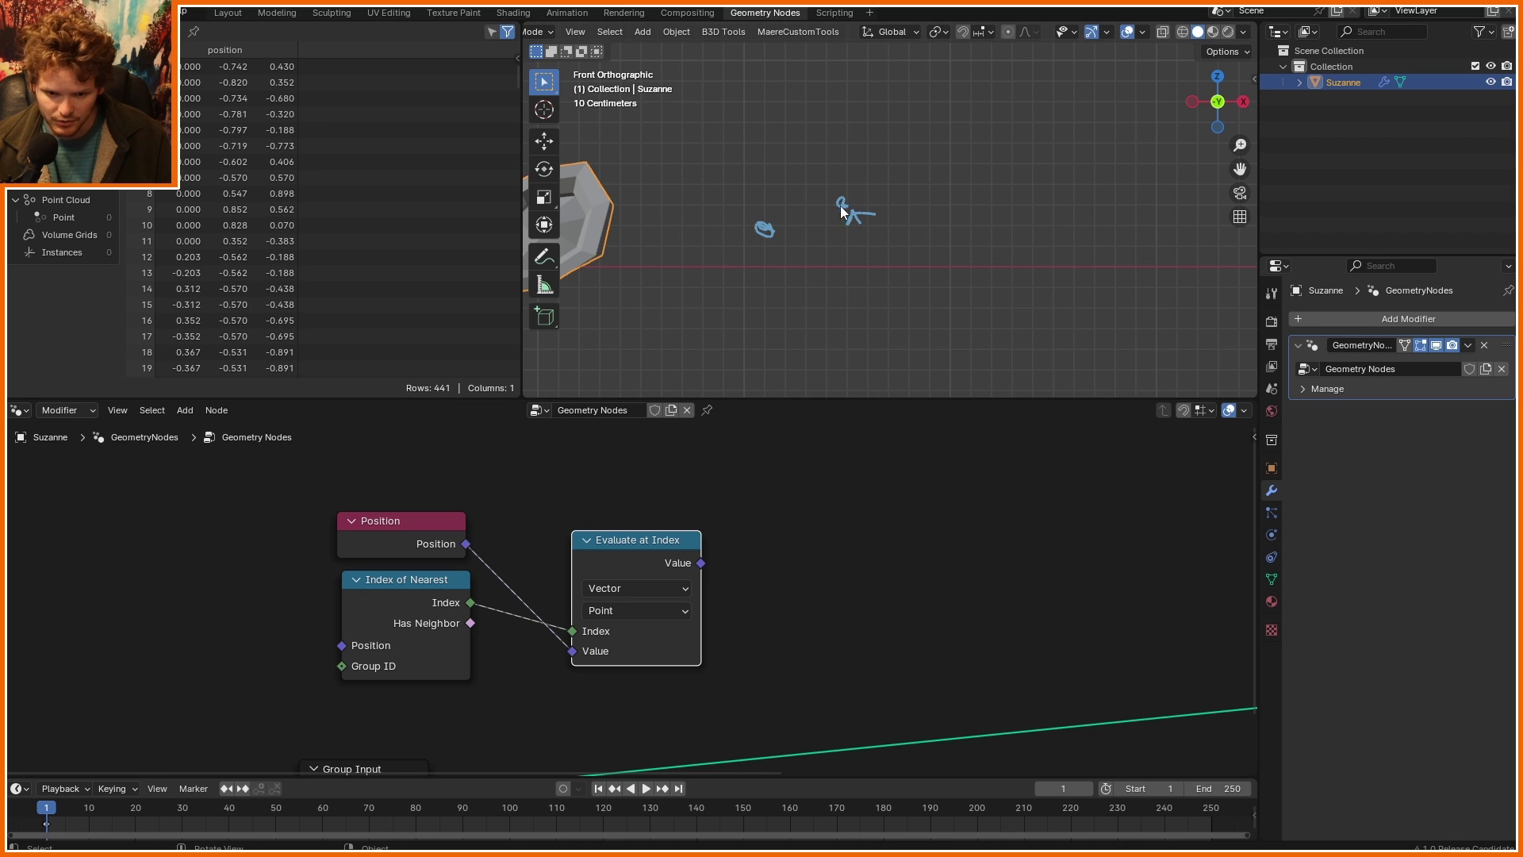
left_click_drag(783, 226, 839, 204)
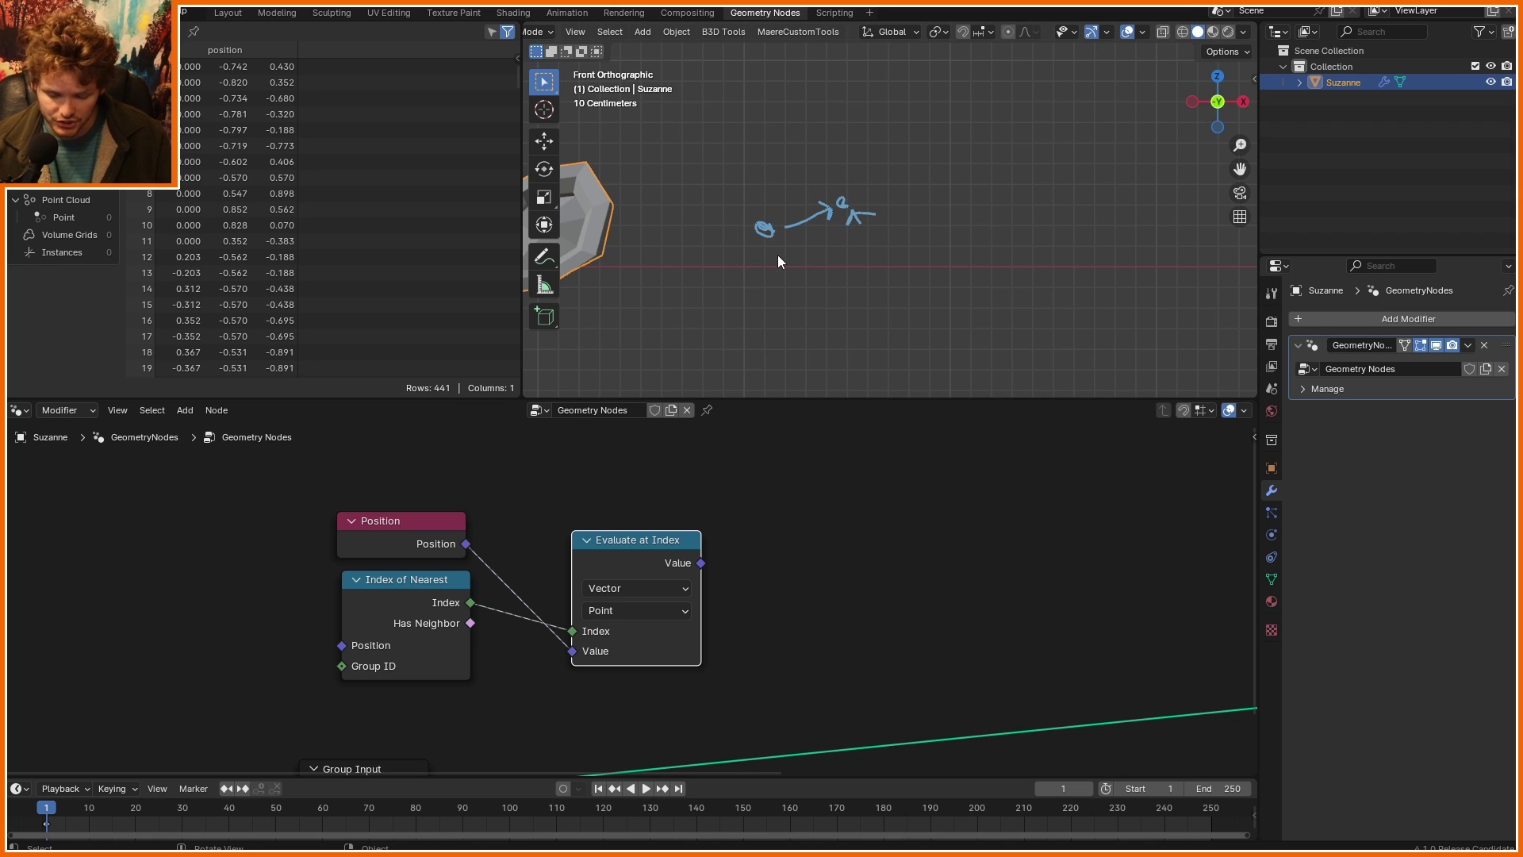
Step: Add a Vector Math node beside Evaluate at Index and set its operation to Subtract
scroll(719, 639, "up", 1)
key("shift+a")
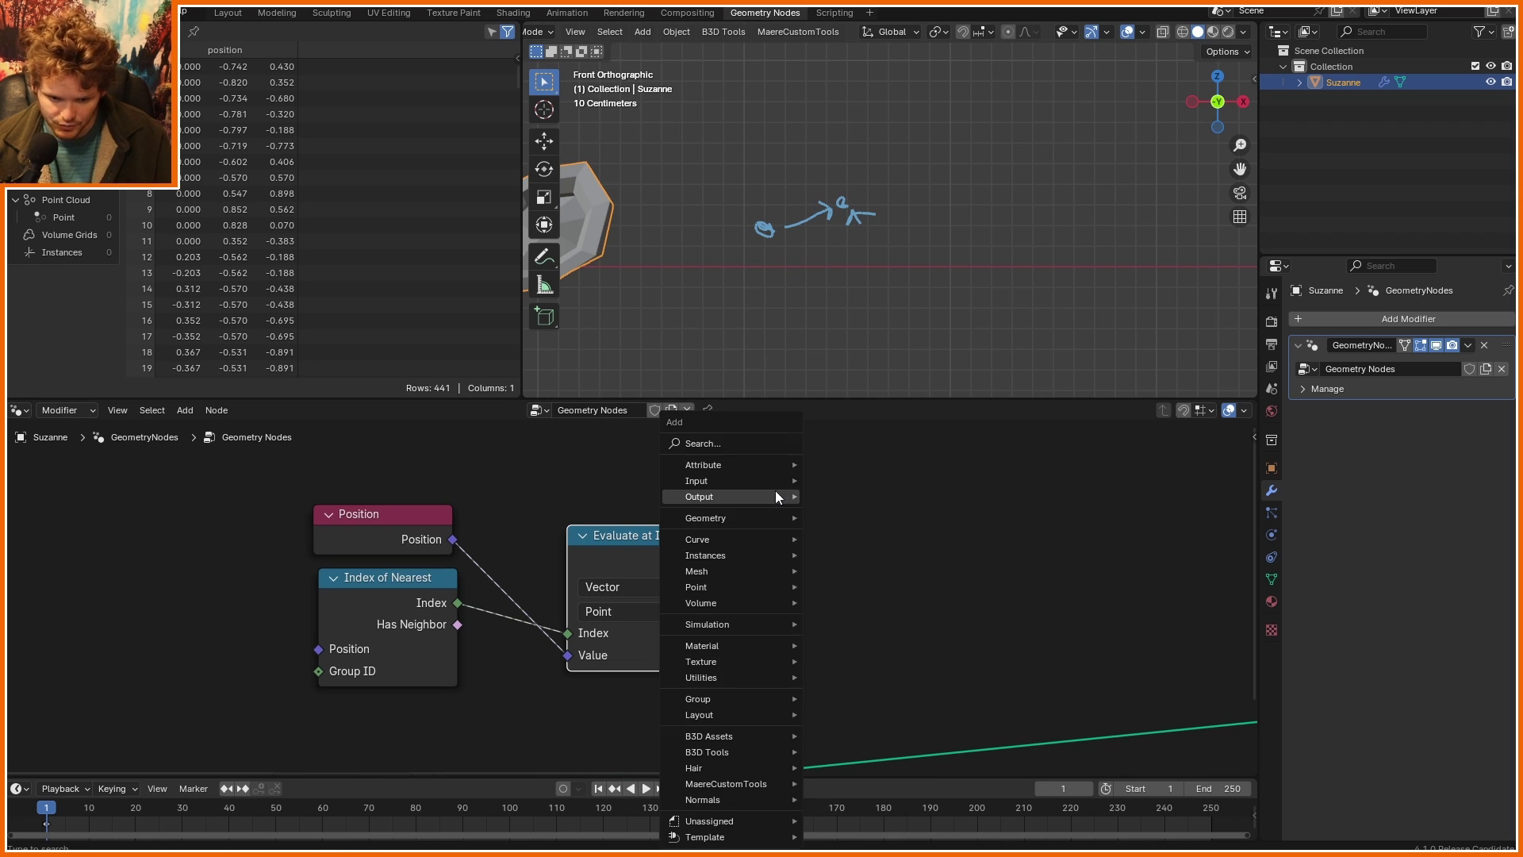
type("vect")
left_click(873, 507)
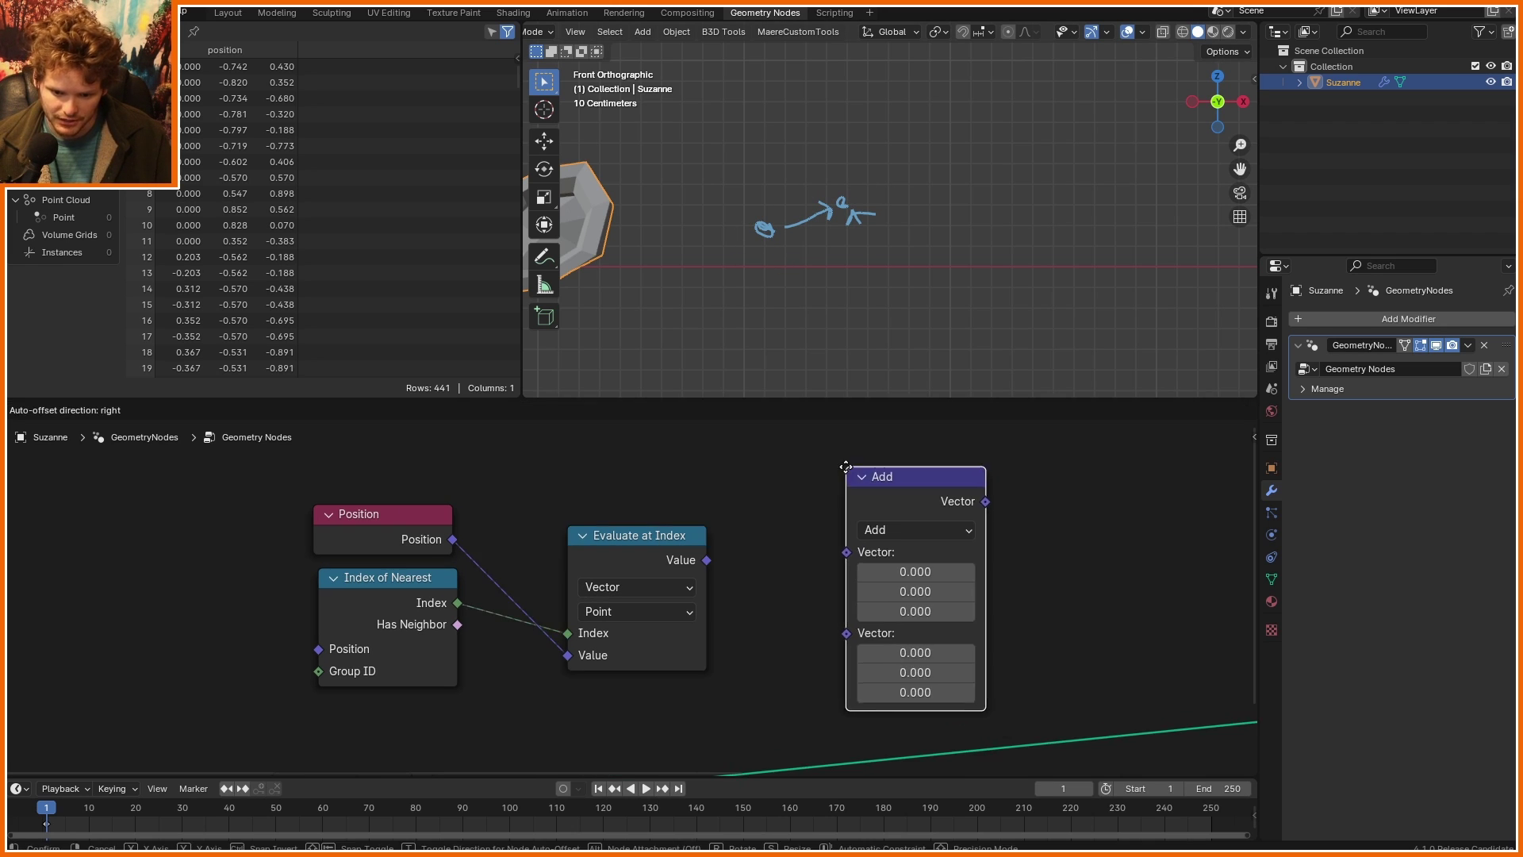
left_click(832, 456)
left_click(893, 514)
left_click(885, 484)
left_click_drag(879, 473, 854, 462)
left_click(855, 461)
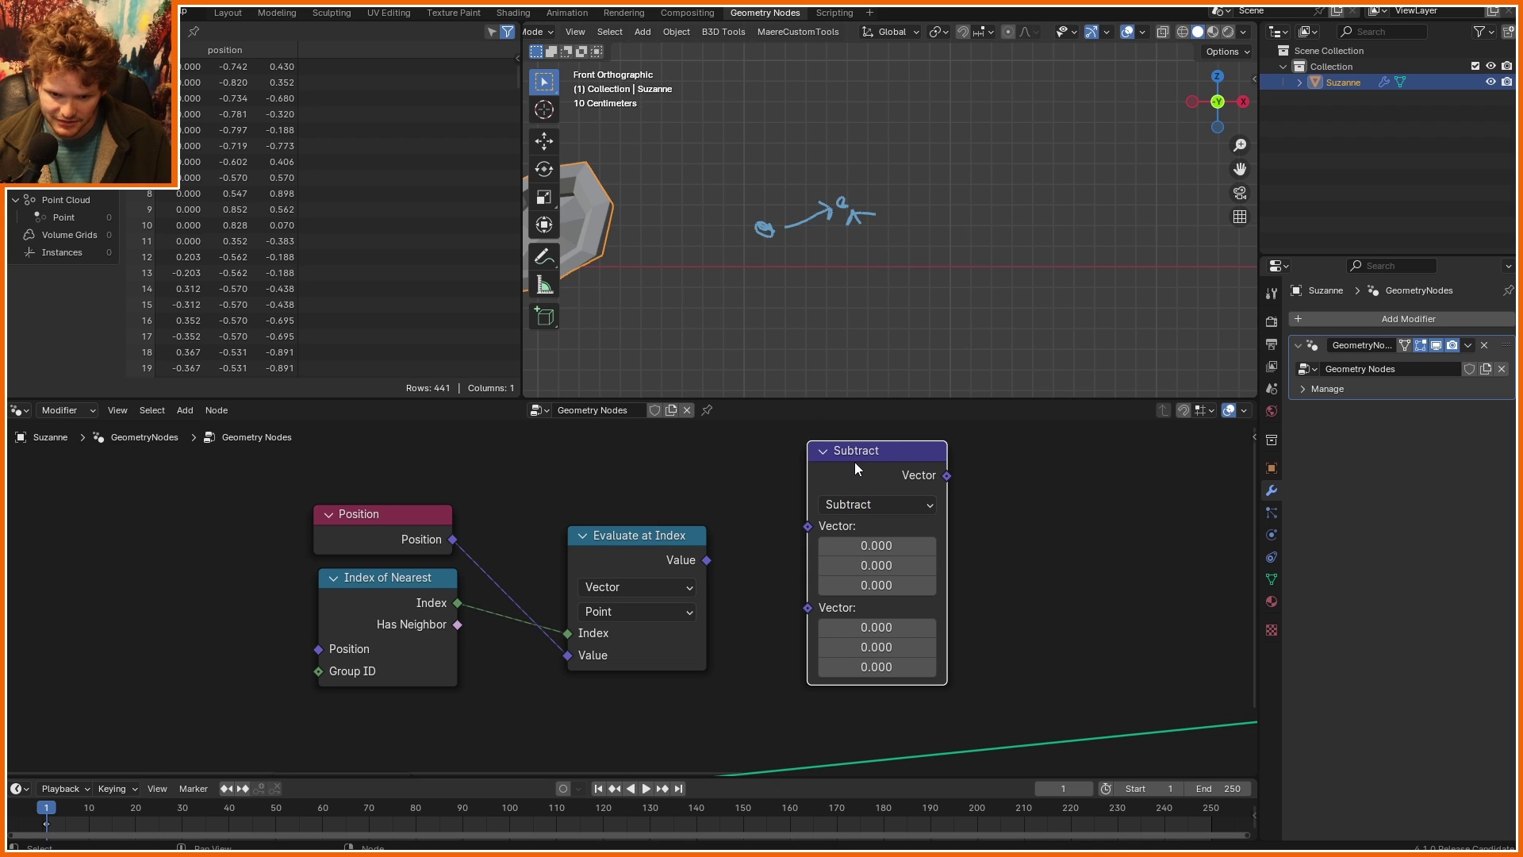
Step: Connect Position to the first Subtract input and the Evaluate at Index value to the second
left_click_drag(454, 541, 808, 526)
mouse_move(708, 561)
left_mouse_down()
mouse_move(792, 573)
mouse_move(800, 557)
left_mouse_up()
left_click_drag(633, 552, 621, 578)
Step: Annotate two points joined by a line in the front view and mark the midpoint between them
scroll(819, 222, "up", 3)
scroll(821, 227, "up", 3)
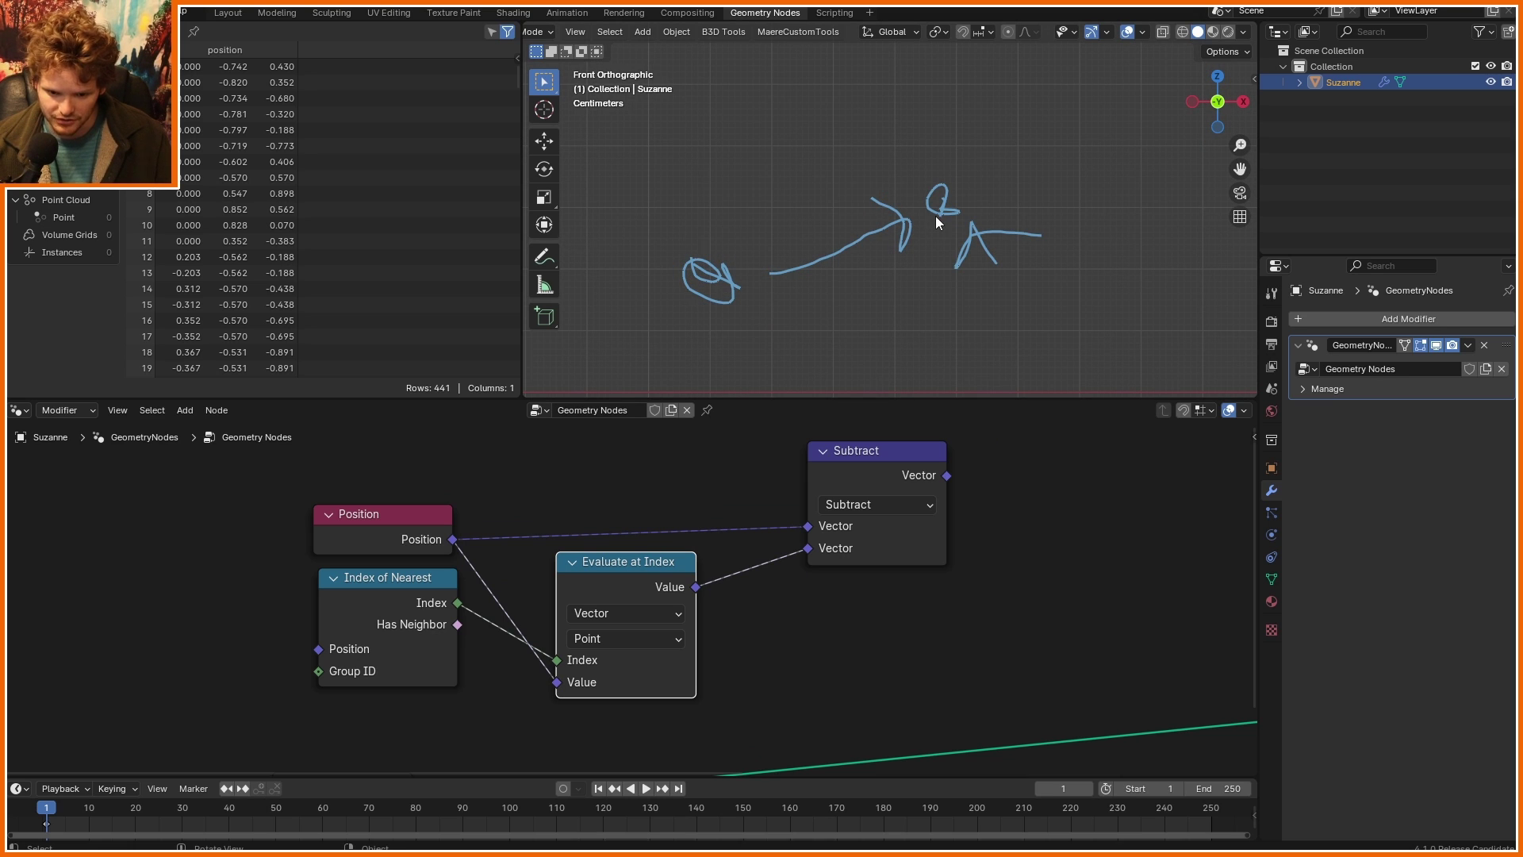
scroll(936, 216, "down", 8)
mouse_move(949, 208)
left_mouse_down()
mouse_move(833, 269)
mouse_move(748, 282)
mouse_move(897, 266)
left_mouse_up()
mouse_move(1047, 221)
left_mouse_down()
mouse_move(834, 197)
mouse_move(1056, 209)
left_mouse_up()
key("ctrl+z")
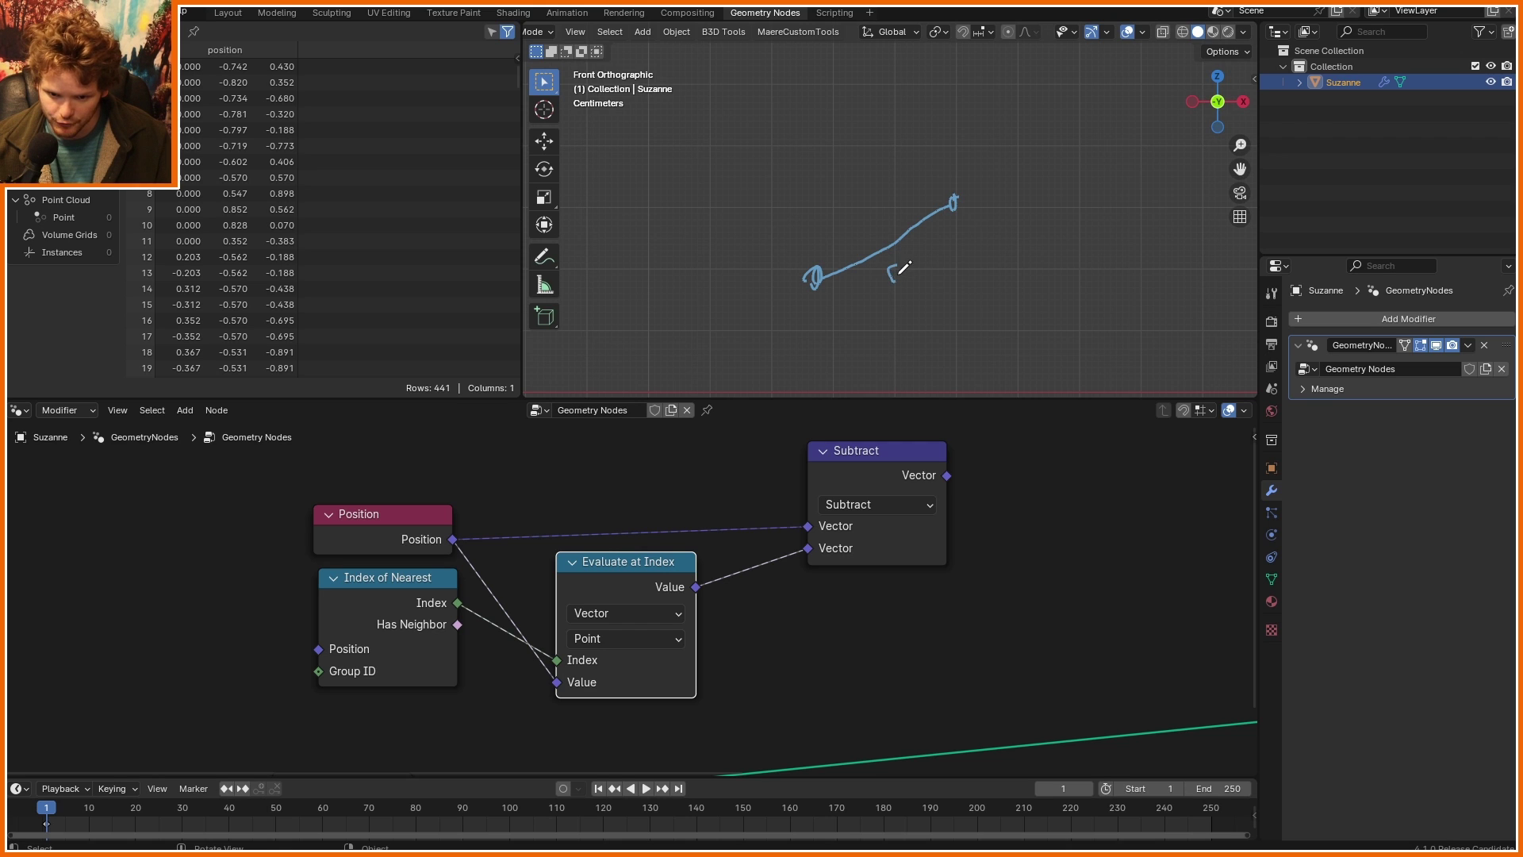
mouse_move(898, 274)
left_mouse_down()
mouse_move(918, 281)
mouse_move(880, 240)
left_mouse_up()
key("ctrl+z")
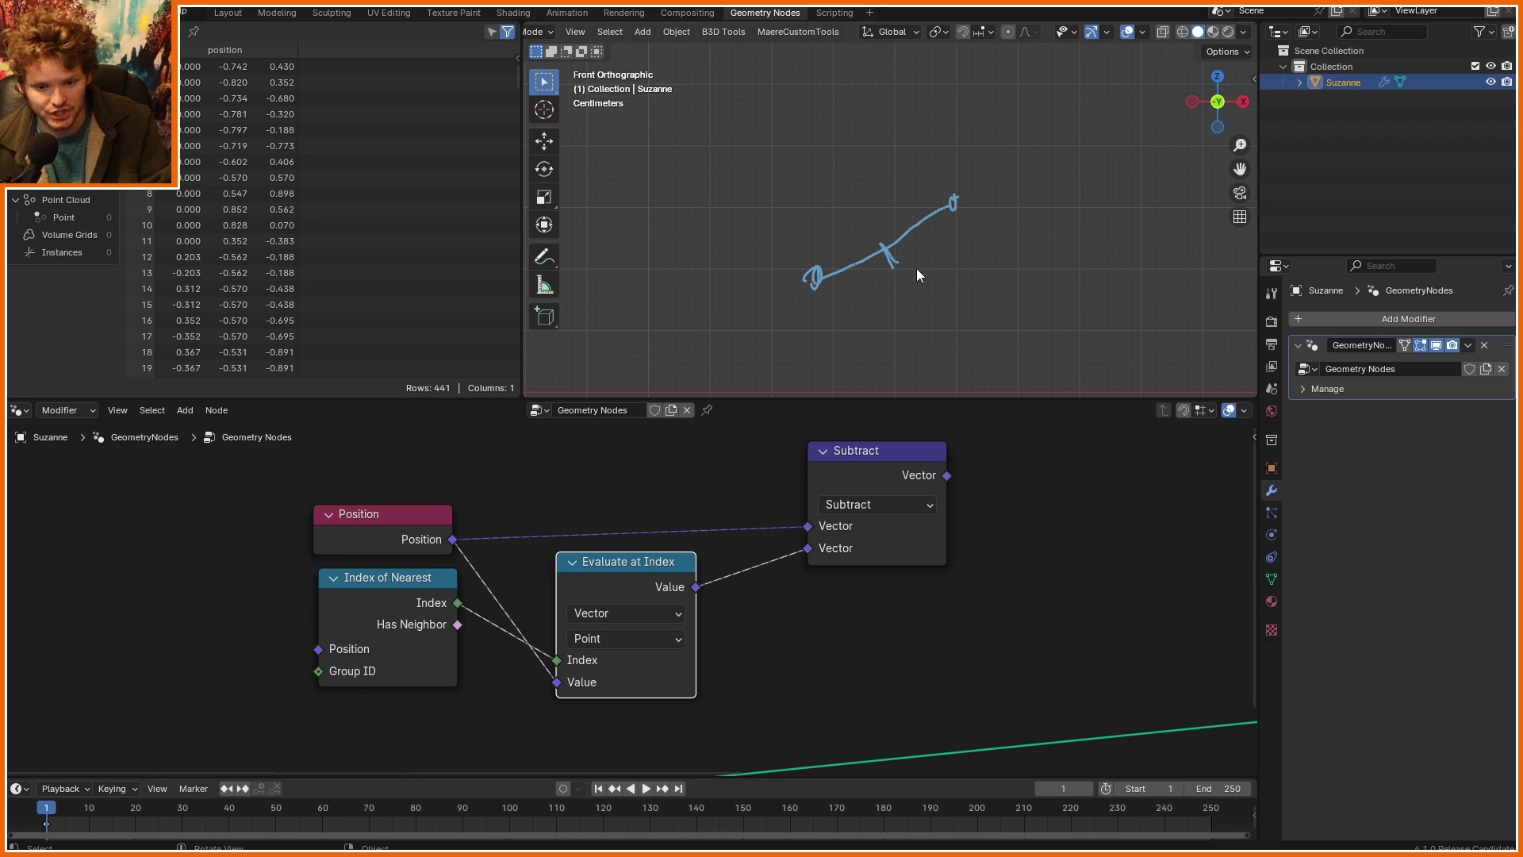
Step: Add a Length node fed by the Subtract vector
left_click_drag(706, 530, 826, 523)
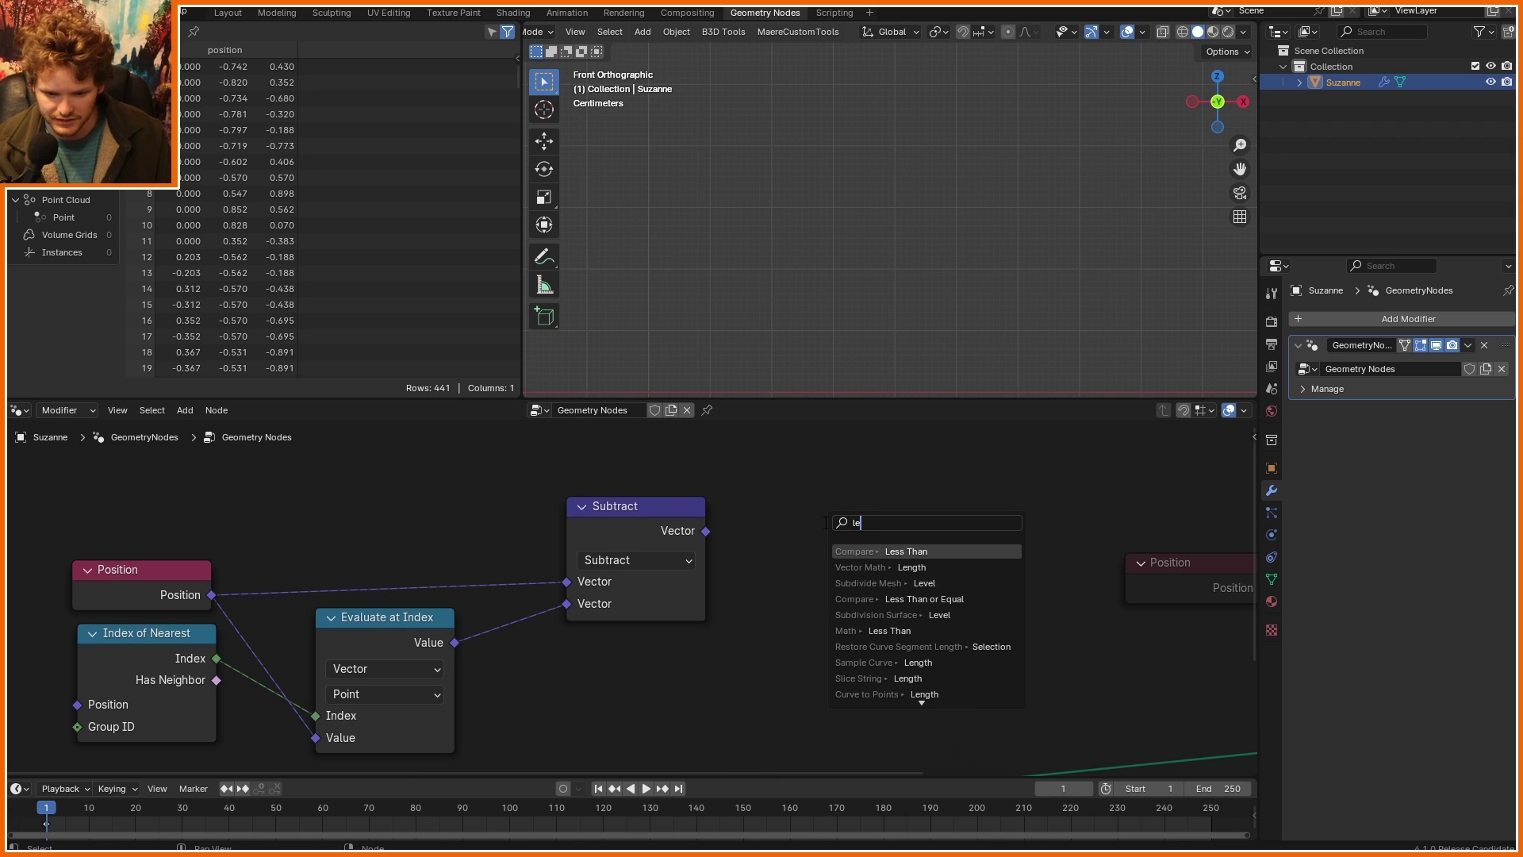
type("n")
key("Return")
left_click(745, 527)
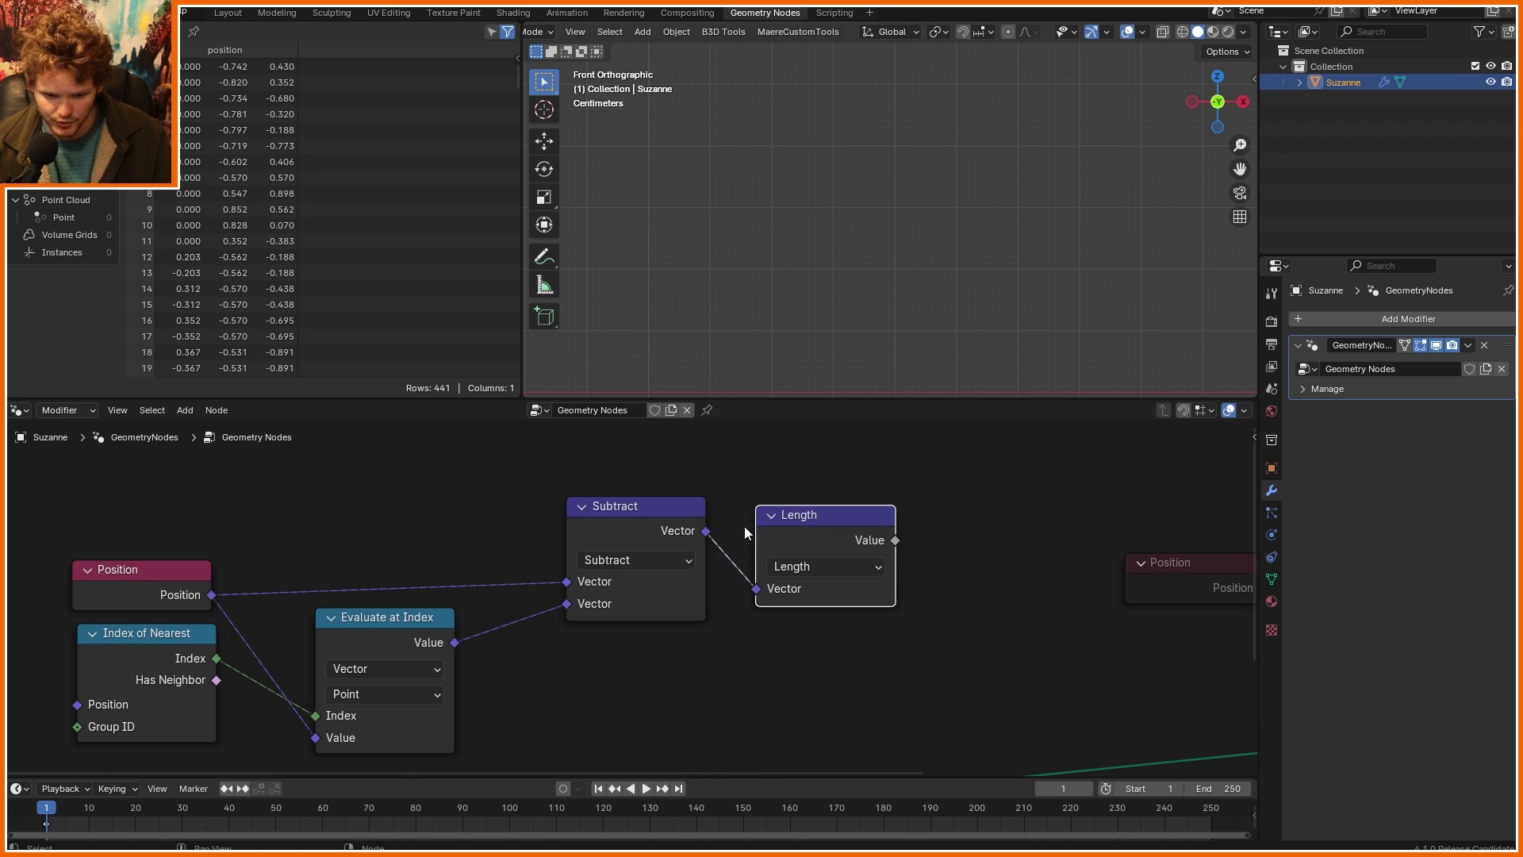
Step: Duplicate the Length node, switch the copy to Distance, wire Position and Evaluate at Index into it, and delete the copy
key("shift+d")
left_click(281, 369)
left_click(339, 425)
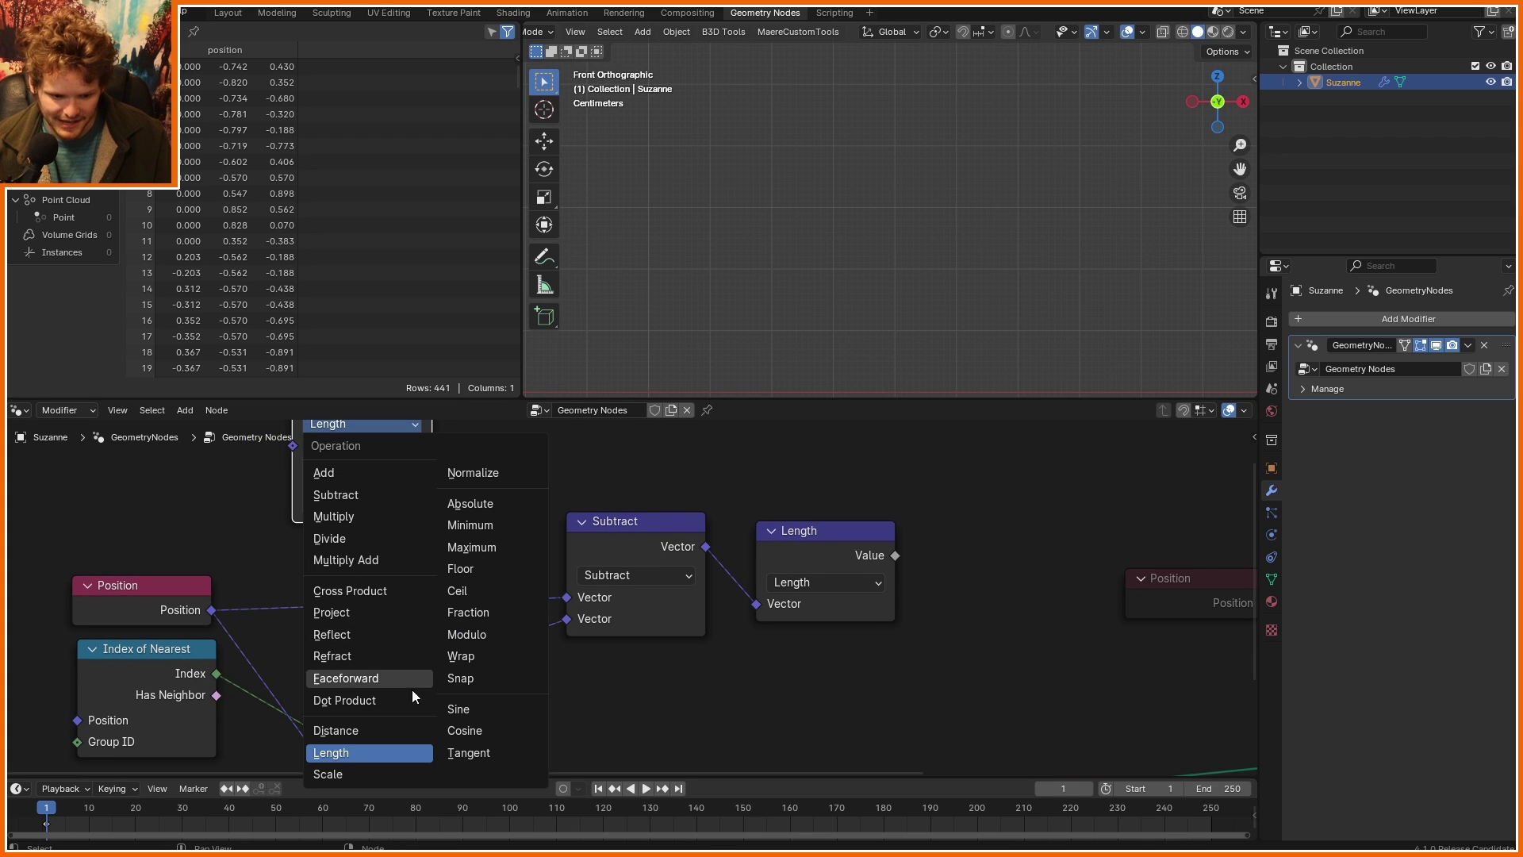
left_click(393, 731)
right_click_drag(165, 612, 316, 508, "alt")
right_click_drag(455, 718, 357, 504, "alt")
middle_click_drag(448, 502, 384, 578)
left_click_drag(410, 565, 296, 480)
left_click_drag(296, 479, 294, 476)
key("x")
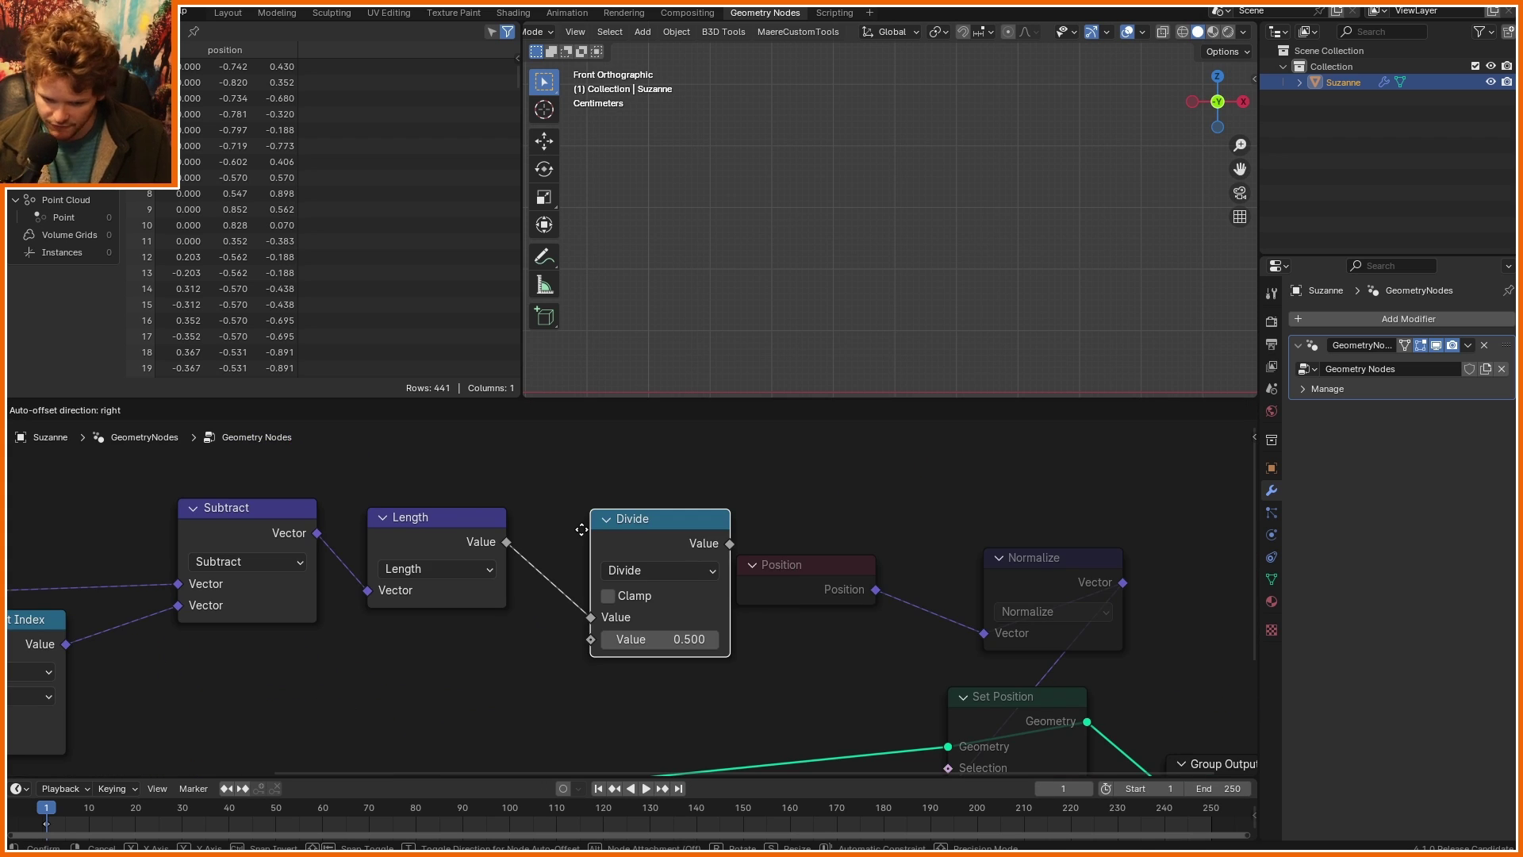
Step: Place a Divide node after Length and set its divisor to 2
left_click(581, 516)
left_click(620, 617)
type("2")
key("Return")
Step: Move the muted nodes and Group Output further along and insert a second Set Position node after Group Input
key("Home")
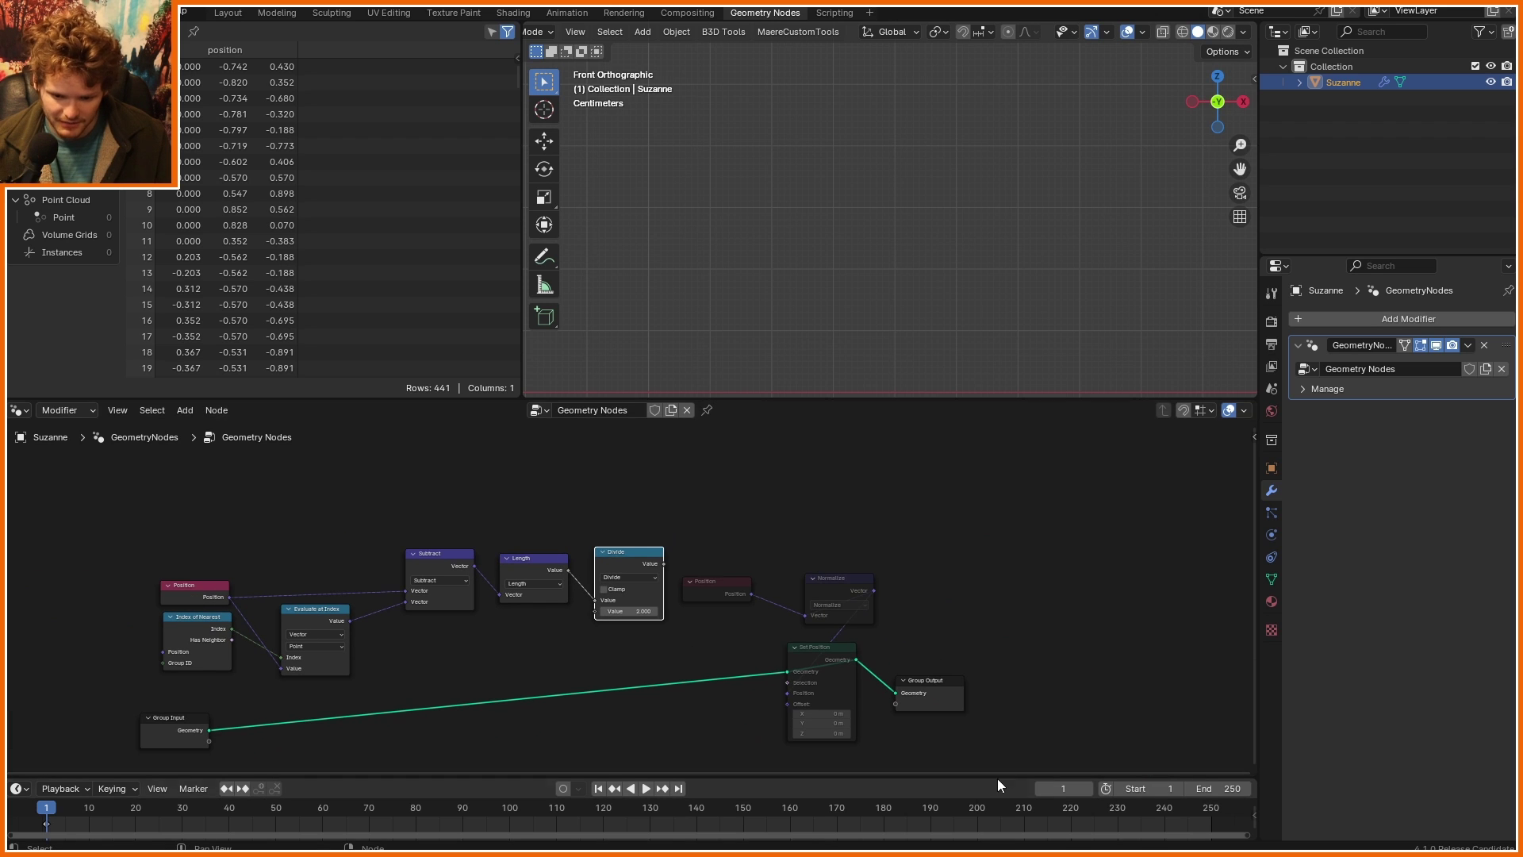
left_click_drag(1001, 751, 693, 570)
key("g")
left_click(976, 571)
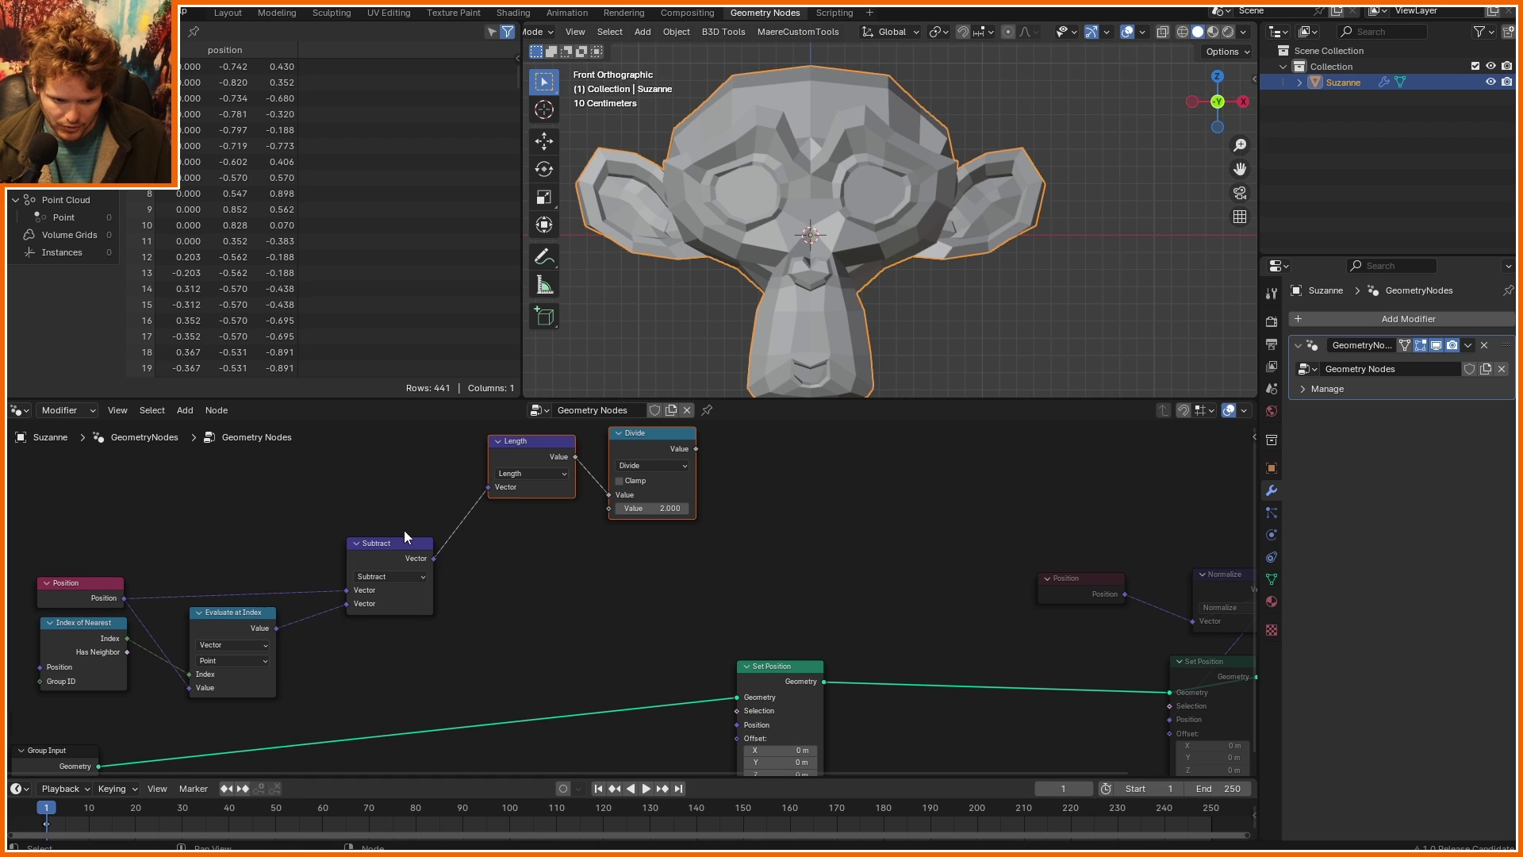
Step: Add a Scale node after Subtract with the Divide value as its scale, and connect it to the new Set Position's Offset
left_click(412, 543)
left_click_drag(433, 558, 507, 548)
type("scale")
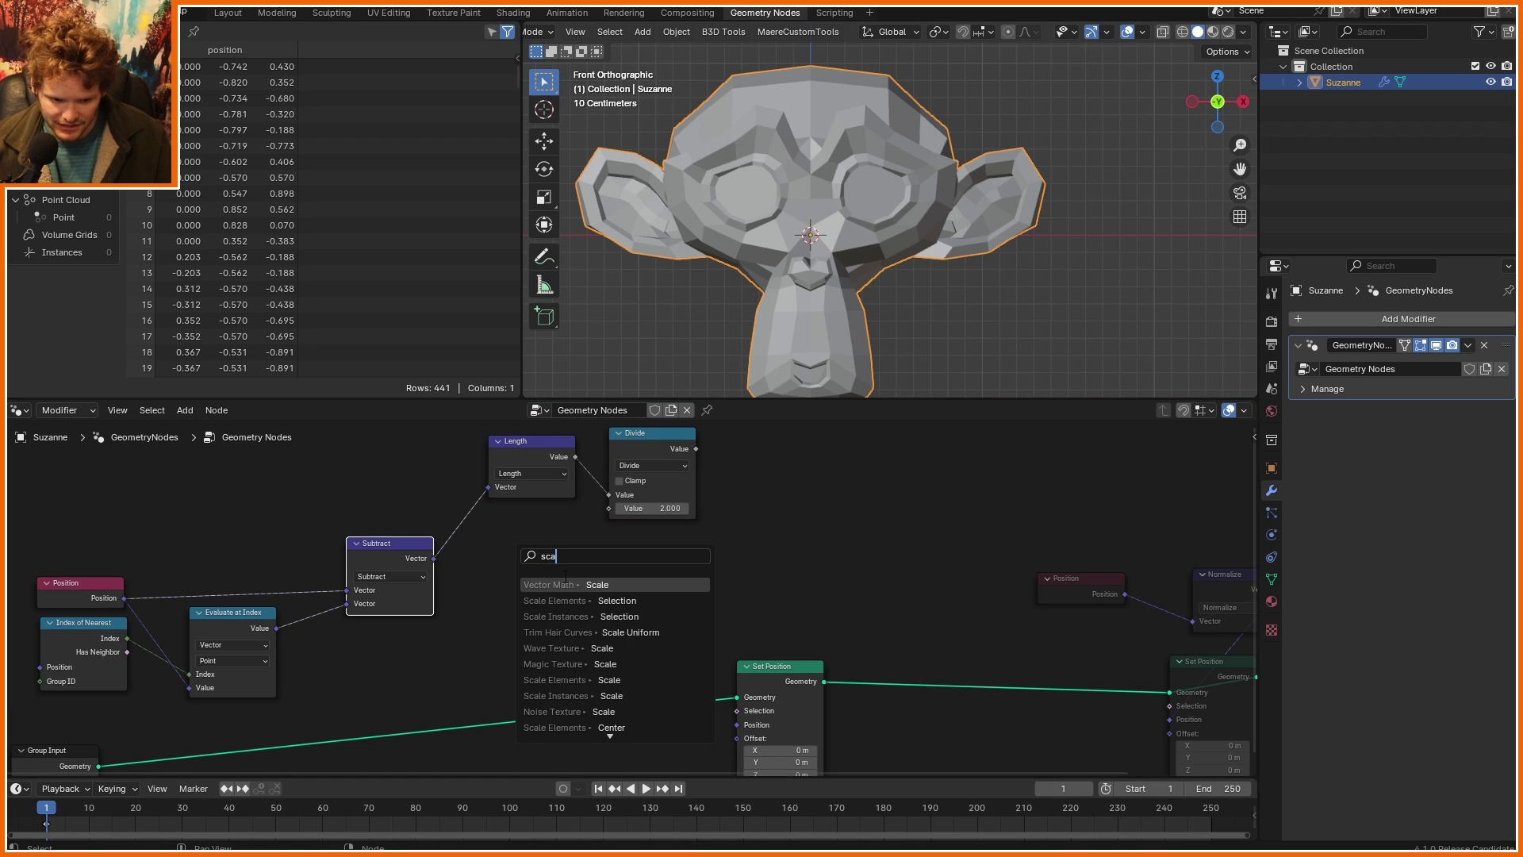
key("Return")
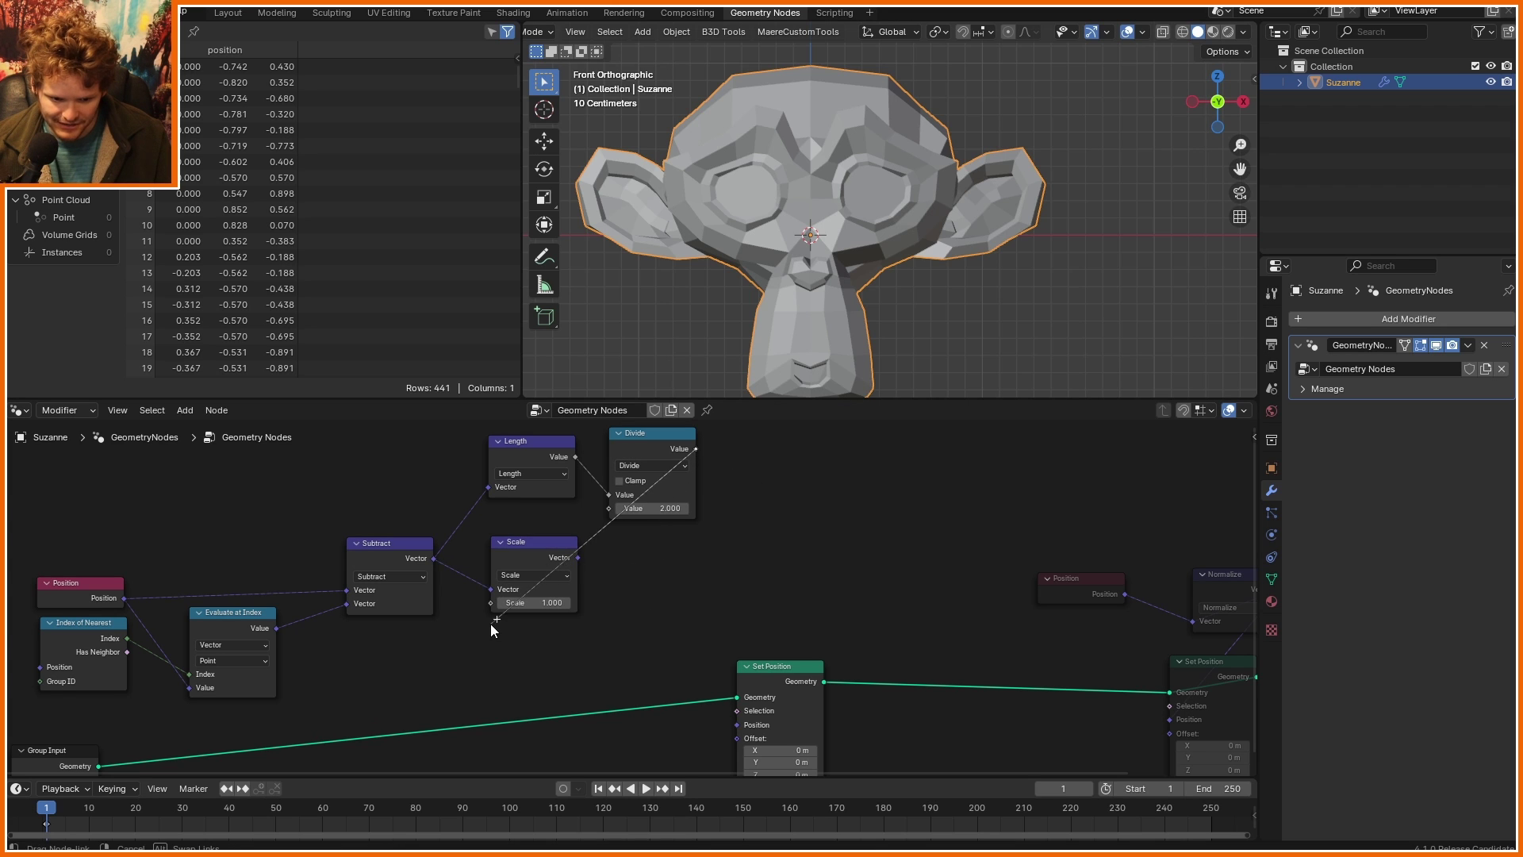
left_click_drag(491, 624, 492, 603)
middle_click_drag(575, 559, 519, 468)
left_click_drag(665, 639, 682, 657)
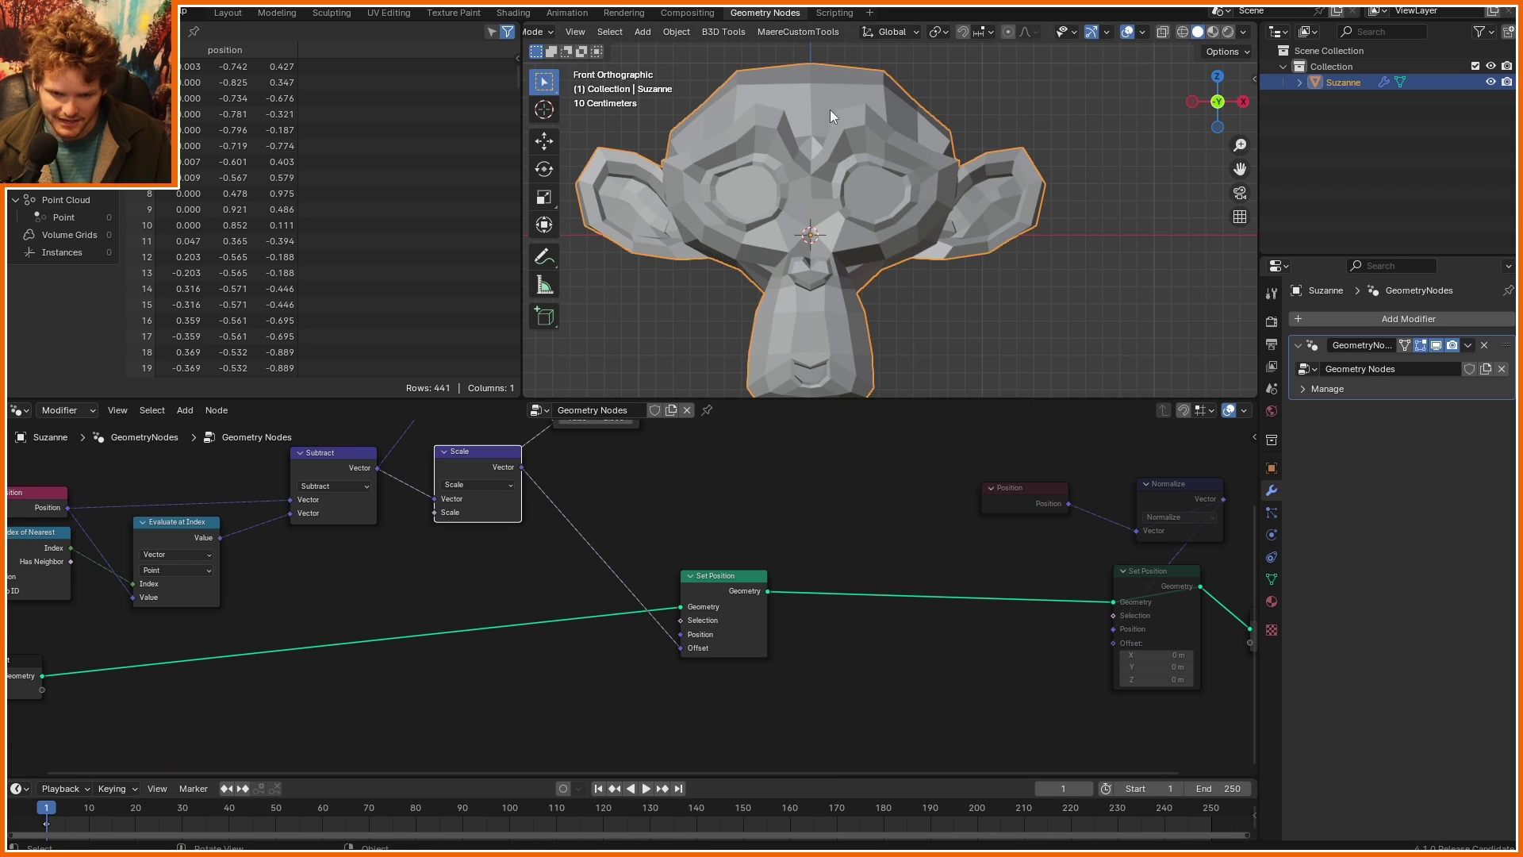
Step: Compare the mesh in wireframe with the new Set Position node muted and unmuted, and return to solid shading
middle_click_drag(829, 110, 891, 153, "shift")
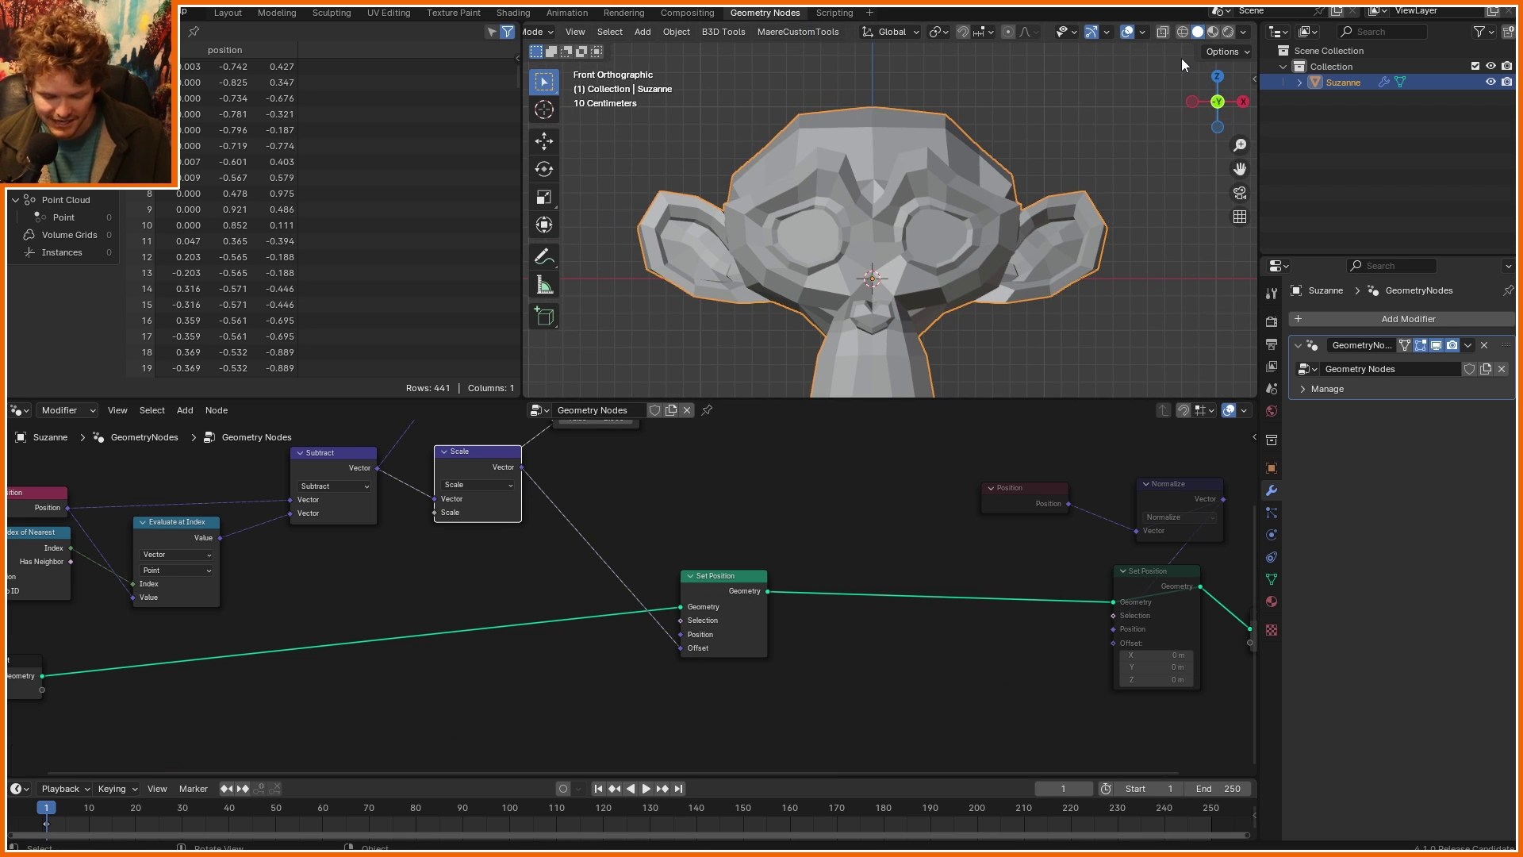
left_click(1181, 33)
scroll(890, 175, "up", 2)
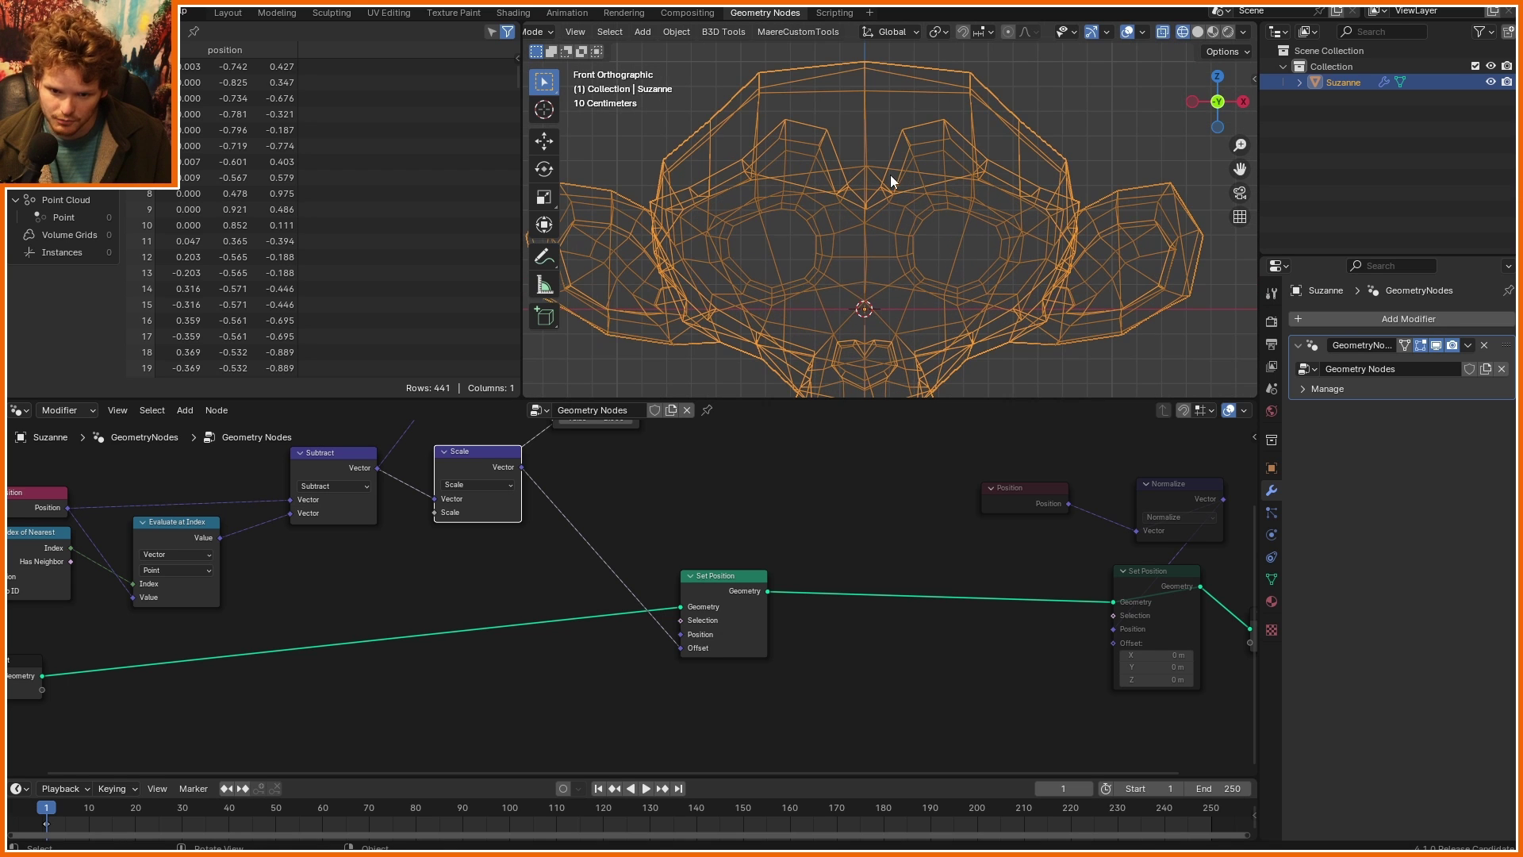
left_click(717, 577)
key("m")
key("m")
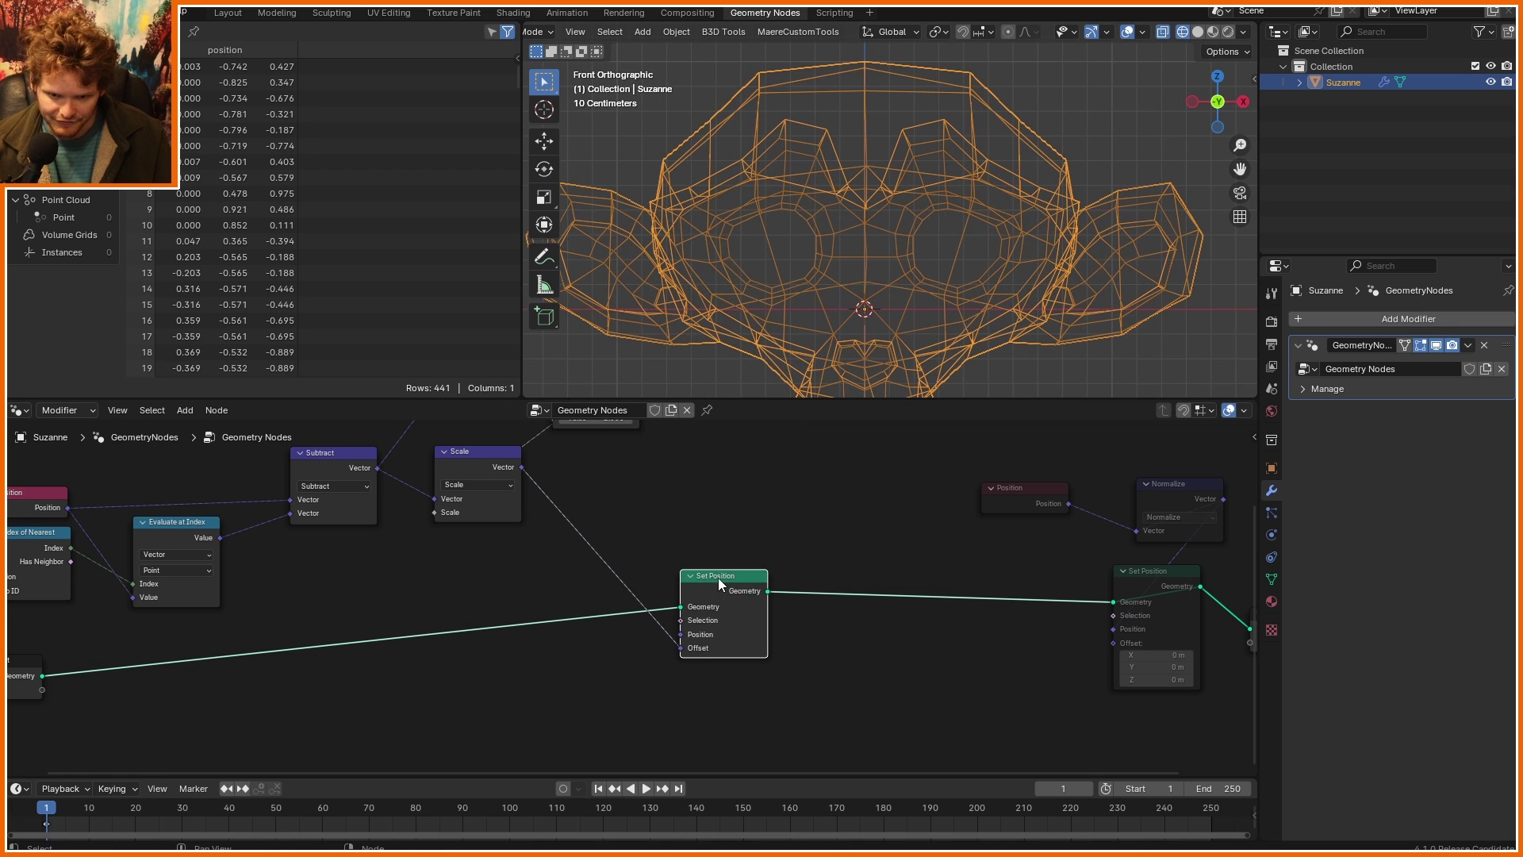
key("m")
middle_click_drag(893, 116, 1001, 241)
key("m")
key("m")
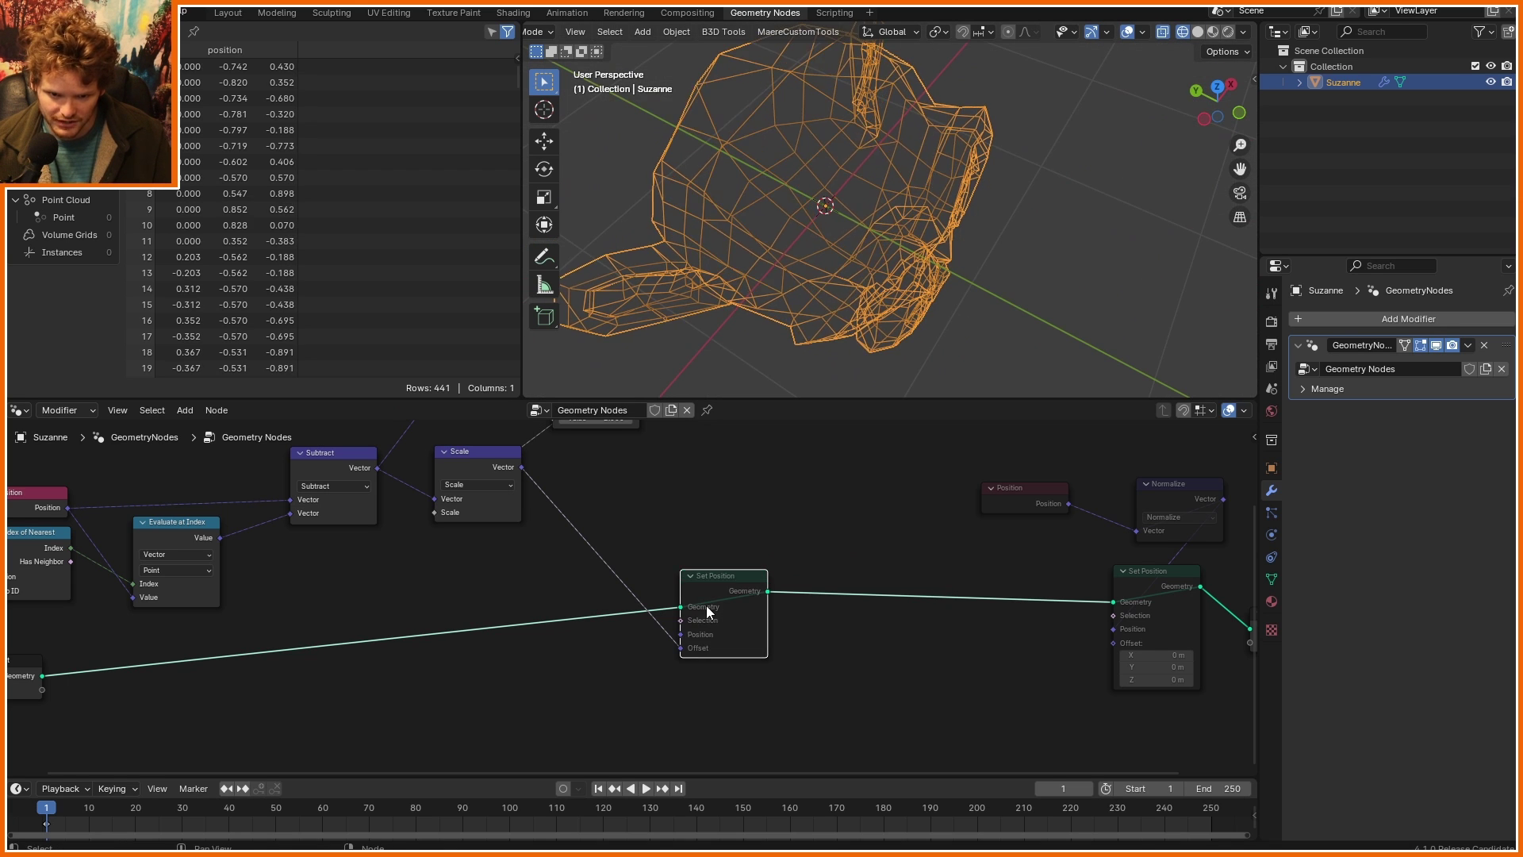
key("m")
key("m")
left_click(1197, 31)
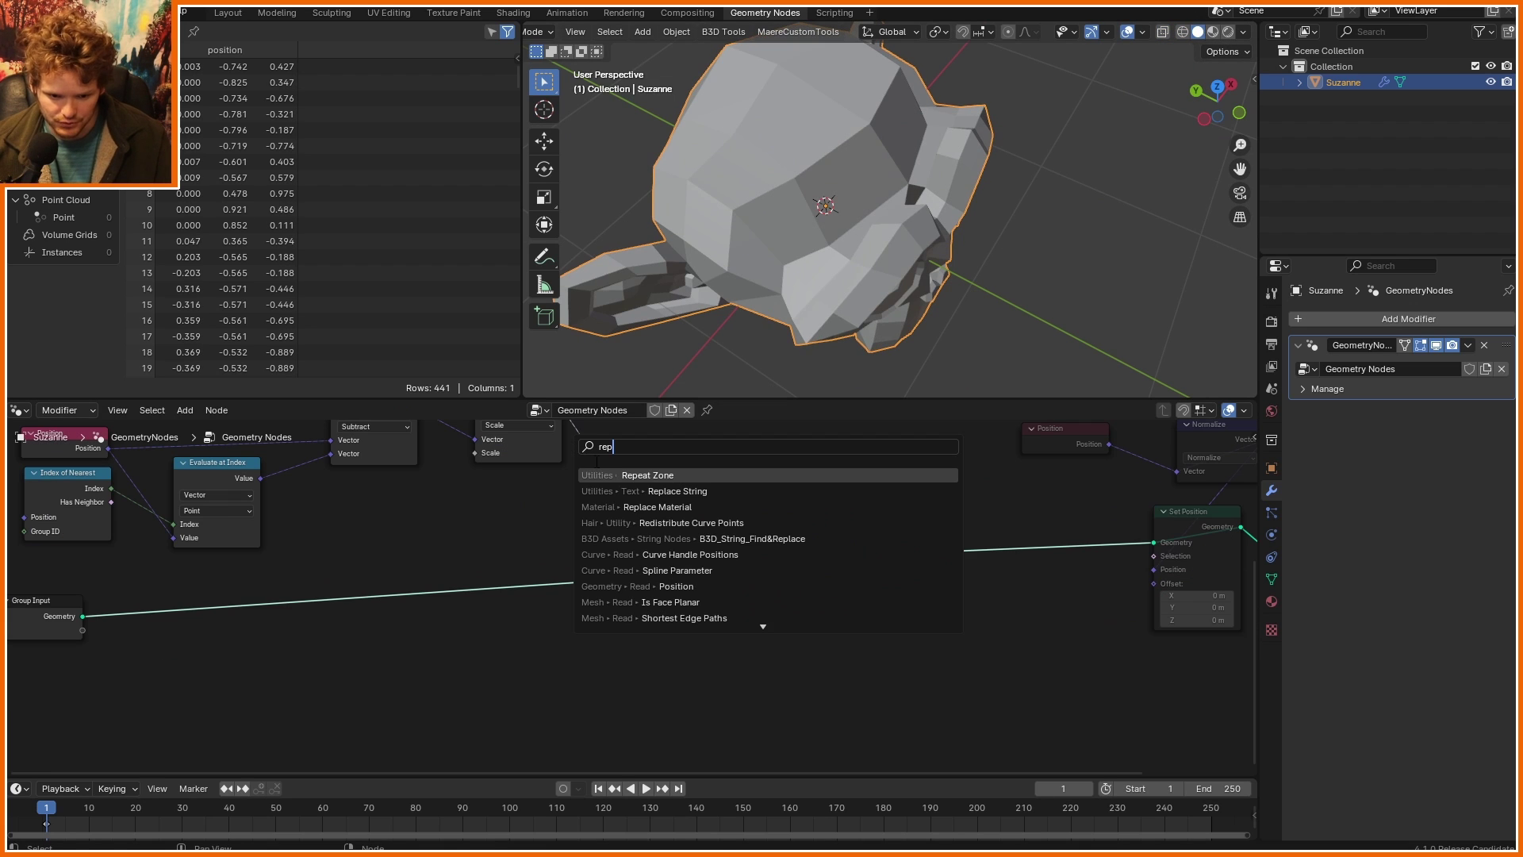
Step: Add a Repeat Zone, connect it between Group Input and Group Output, and place the active Set Position node inside it
key("Return")
left_click(575, 661)
right_click_drag(71, 623, 508, 686, "alt")
left_click(750, 674, "alt+shift")
left_click_drag(750, 674, 772, 666)
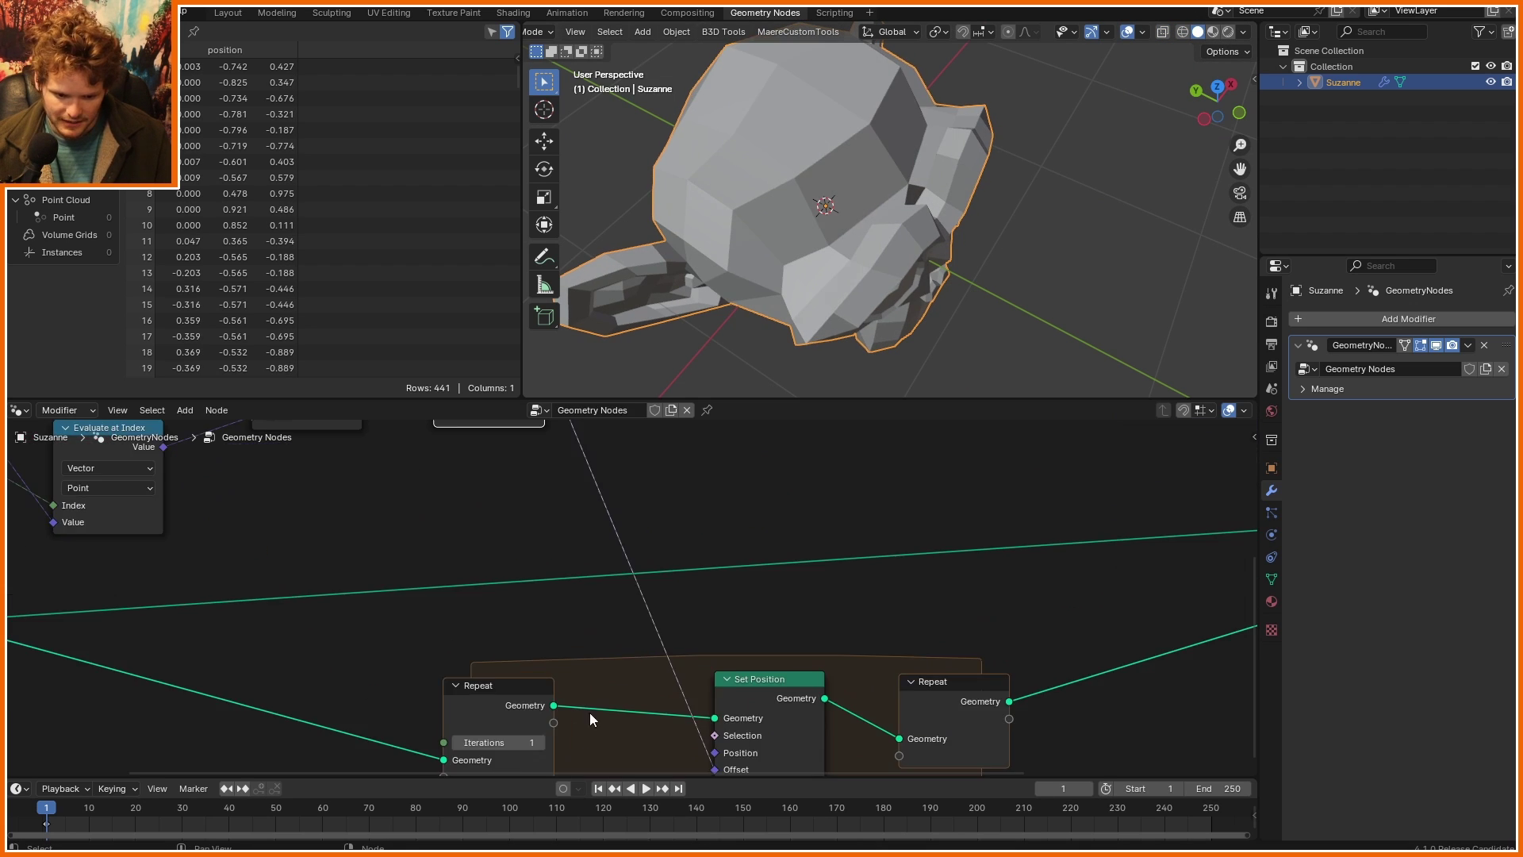
middle_click_drag(591, 719, 590, 638)
scroll(589, 638, "up", 1)
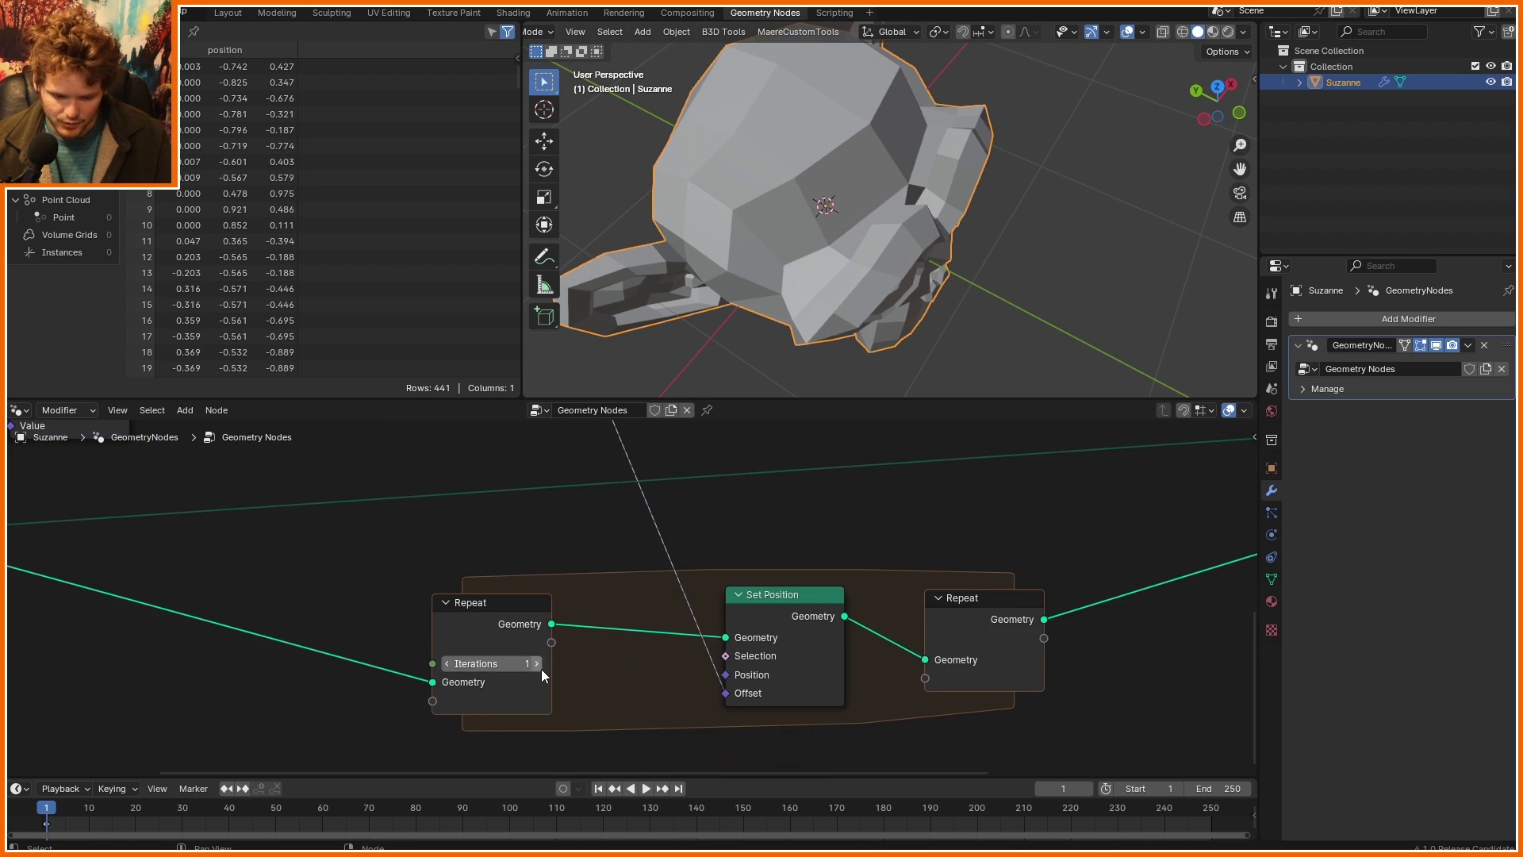
Step: Raise the Repeat zone's iterations to 13 and inspect the deformed head and ear
left_click(537, 666)
left_click(536, 666)
left_click(537, 666)
left_click(537, 665)
left_click(537, 666)
left_click(536, 666)
left_click(536, 663)
left_click(537, 664)
left_click(537, 664)
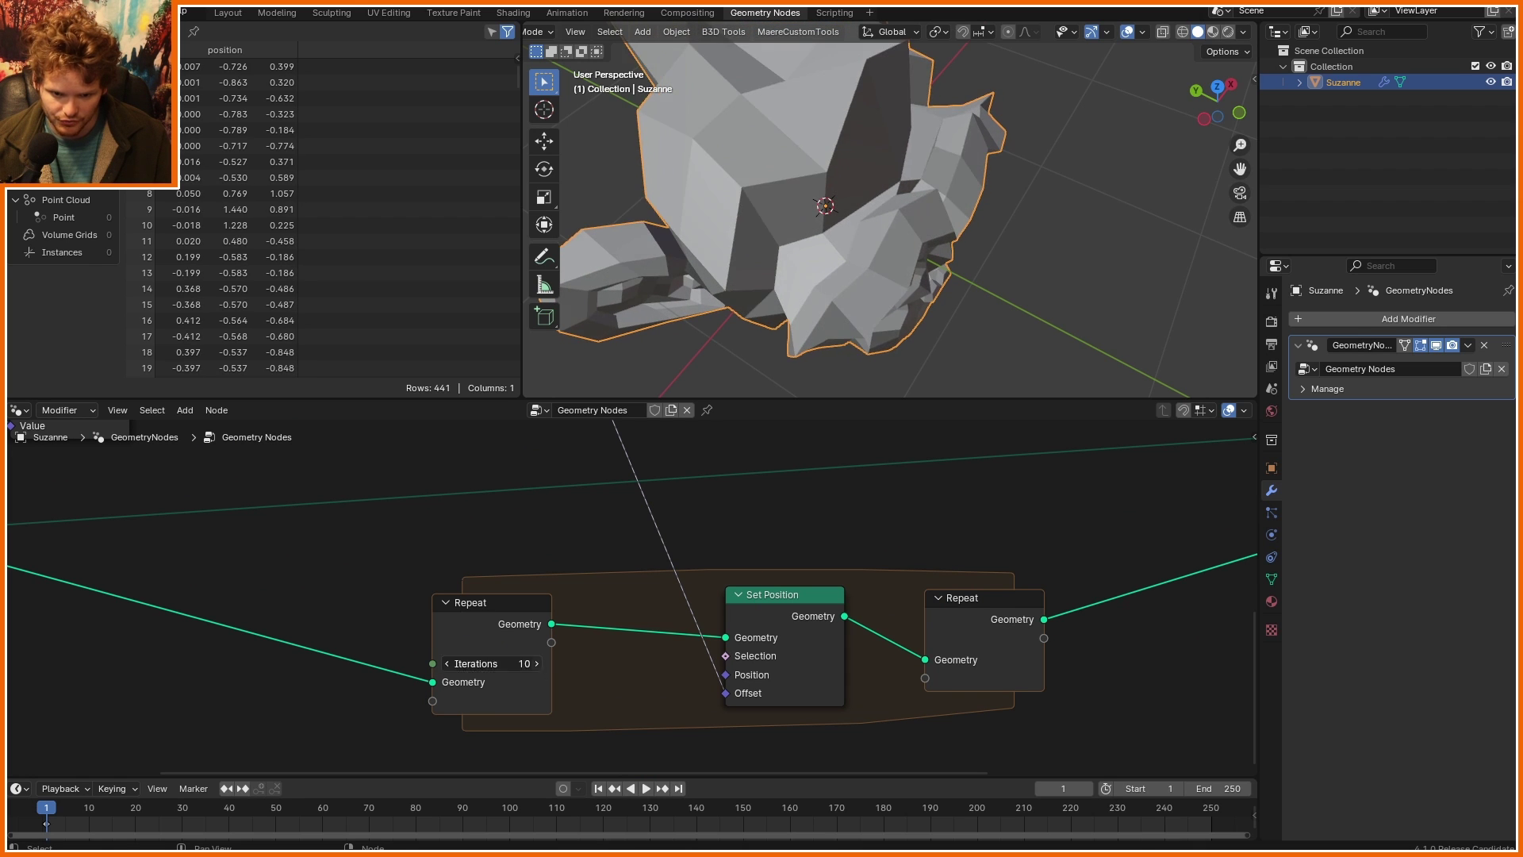
left_click(536, 663)
left_click(536, 663)
left_click(536, 663)
middle_click_drag(779, 73, 789, 178)
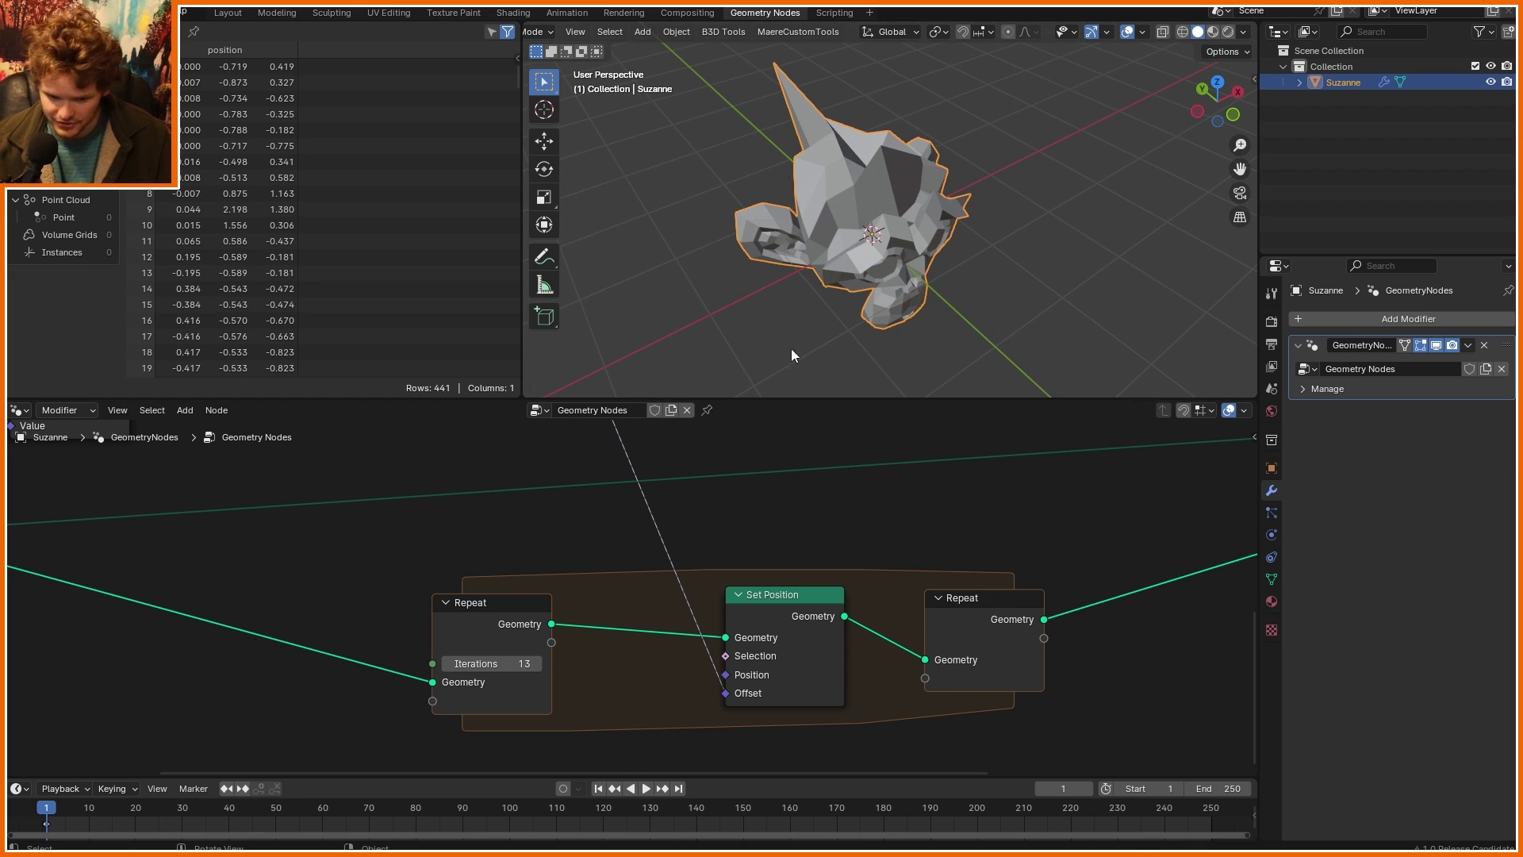
scroll(768, 149, "up", 3)
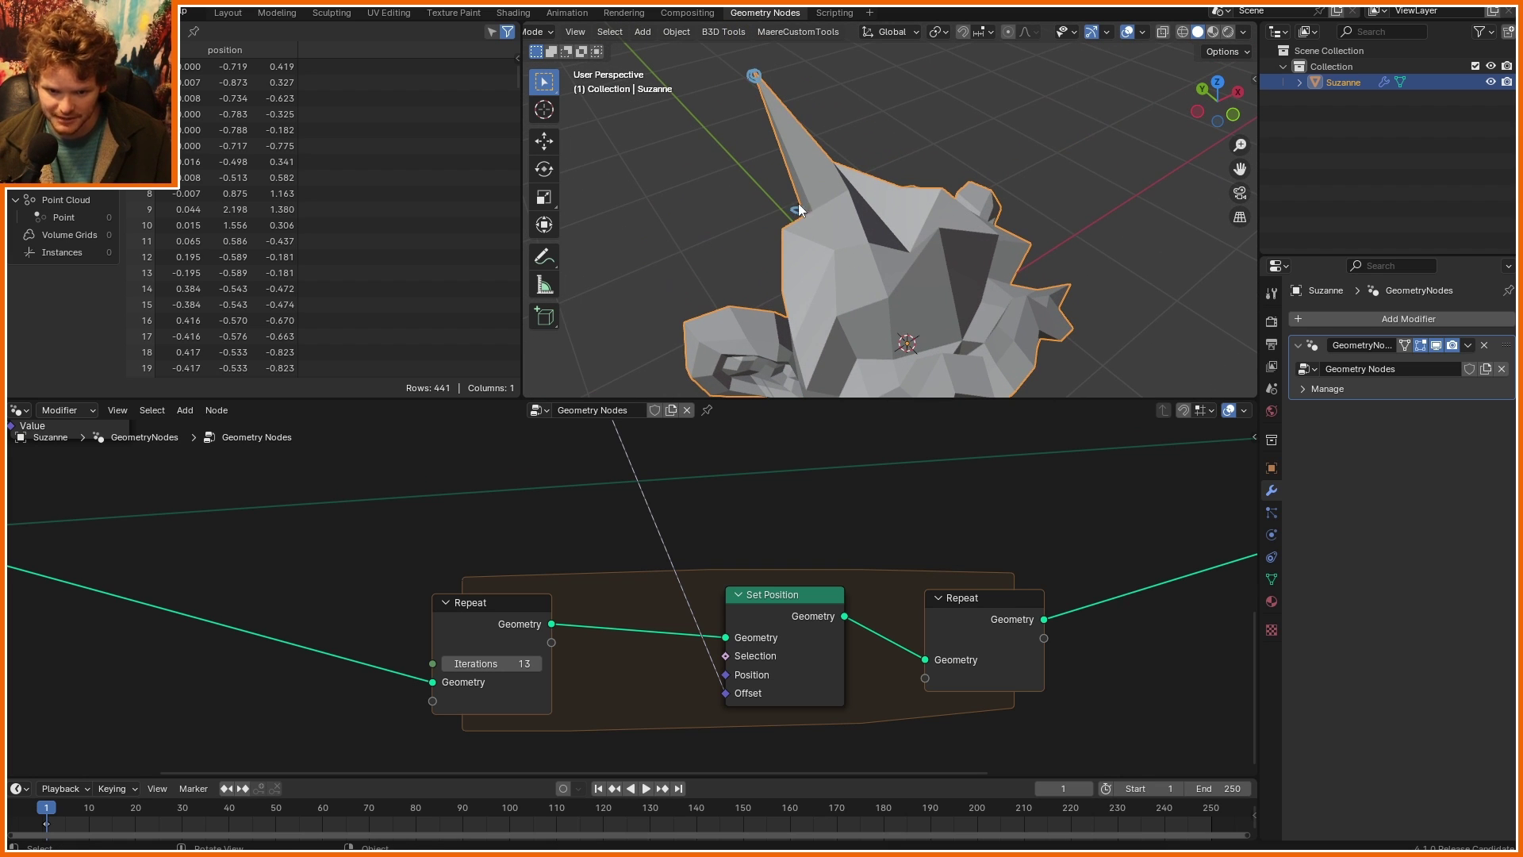
middle_click_drag(798, 205, 777, 169)
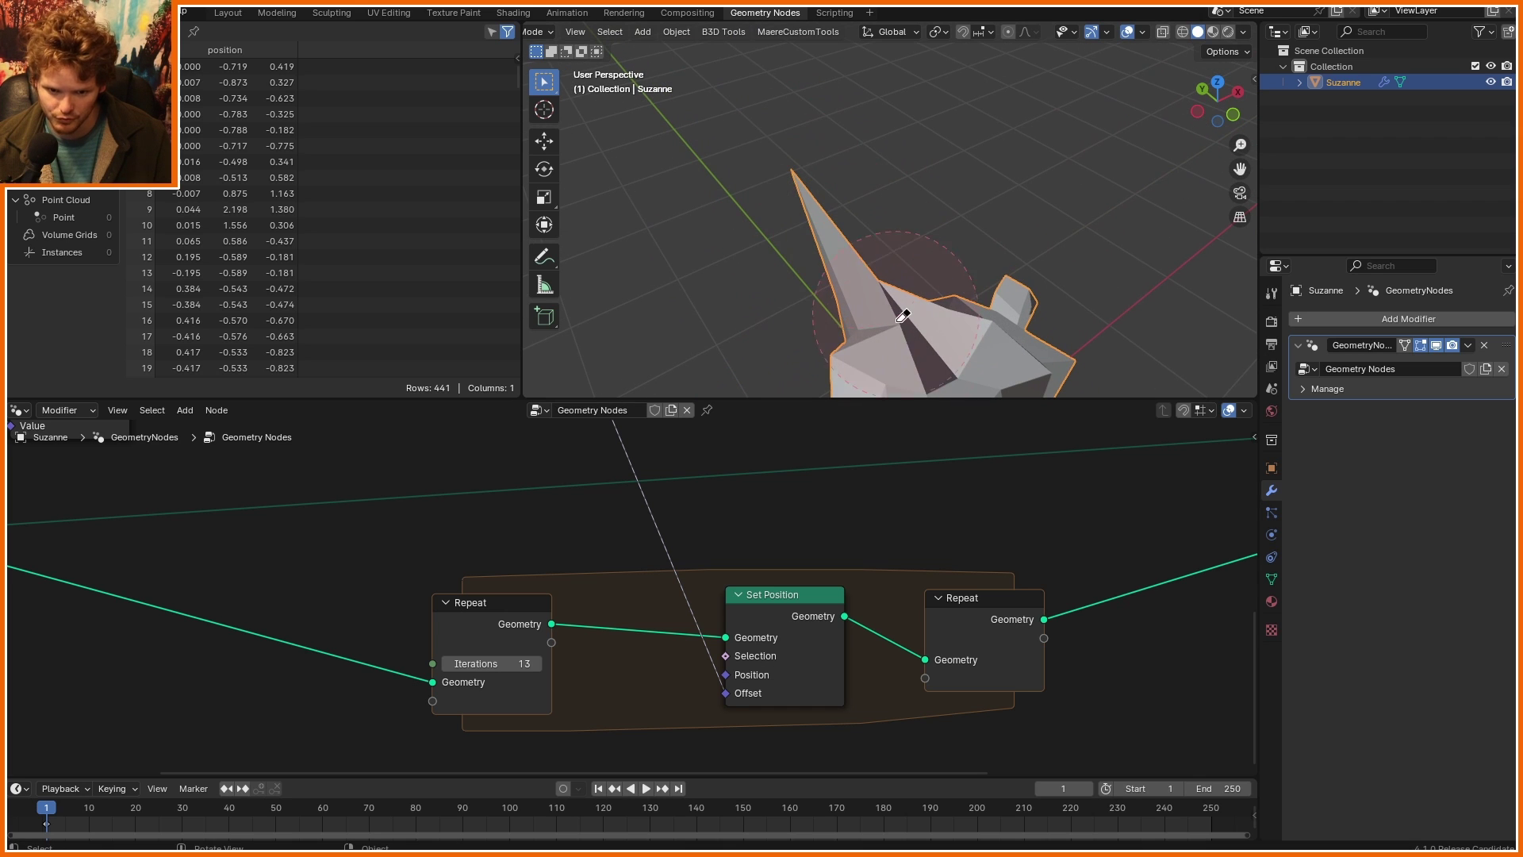
scroll(818, 335, "up", 6)
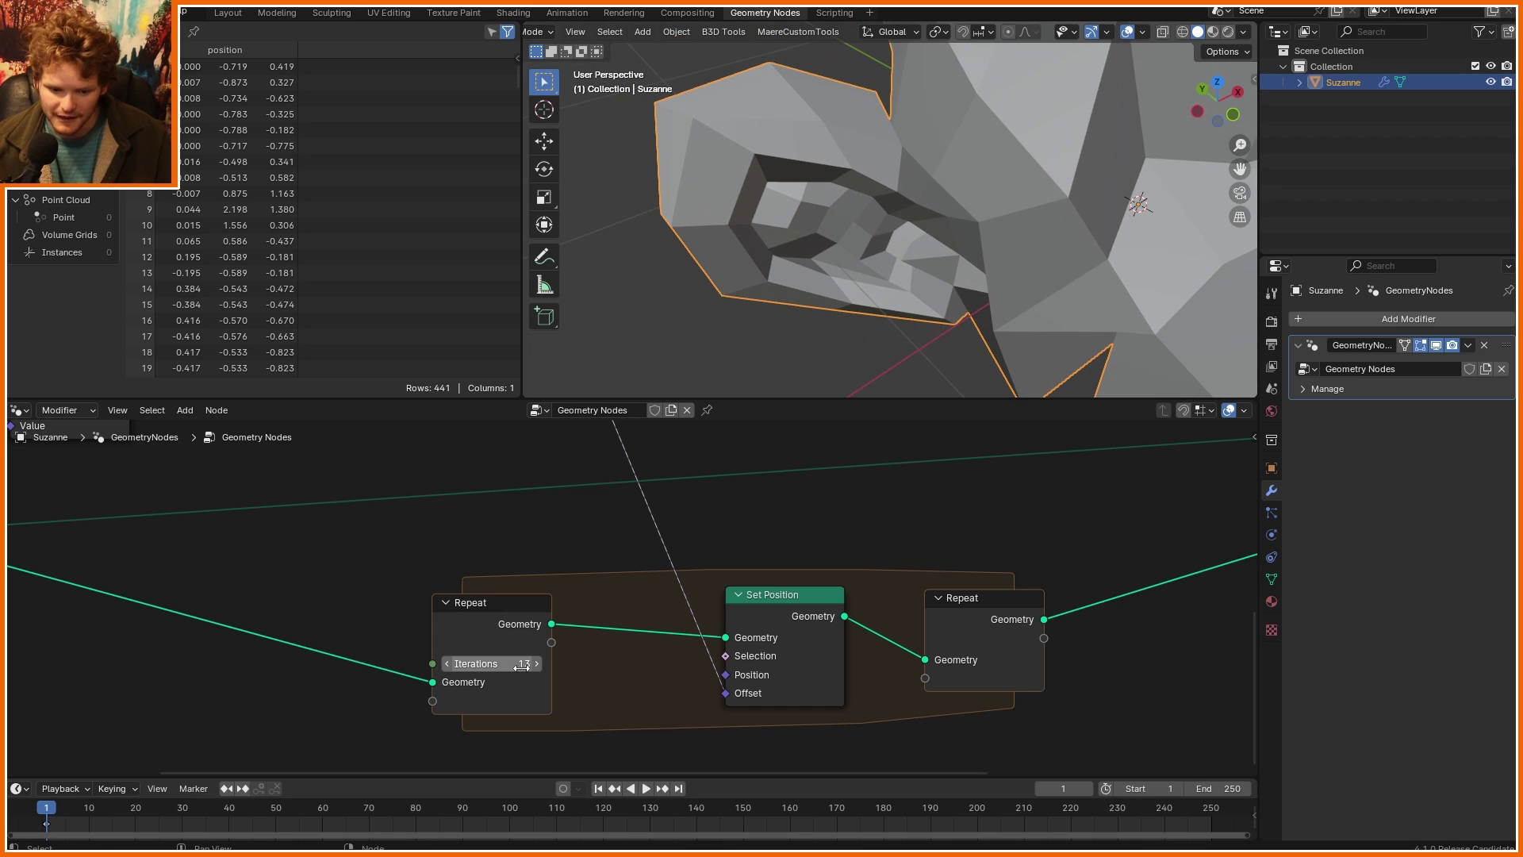
Step: Reset the Repeat zone's iterations to 1, raise them to 12, and examine the ear in solid and wireframe shading
left_click_drag(521, 668, 444, 668)
middle_click_drag(848, 225, 819, 202)
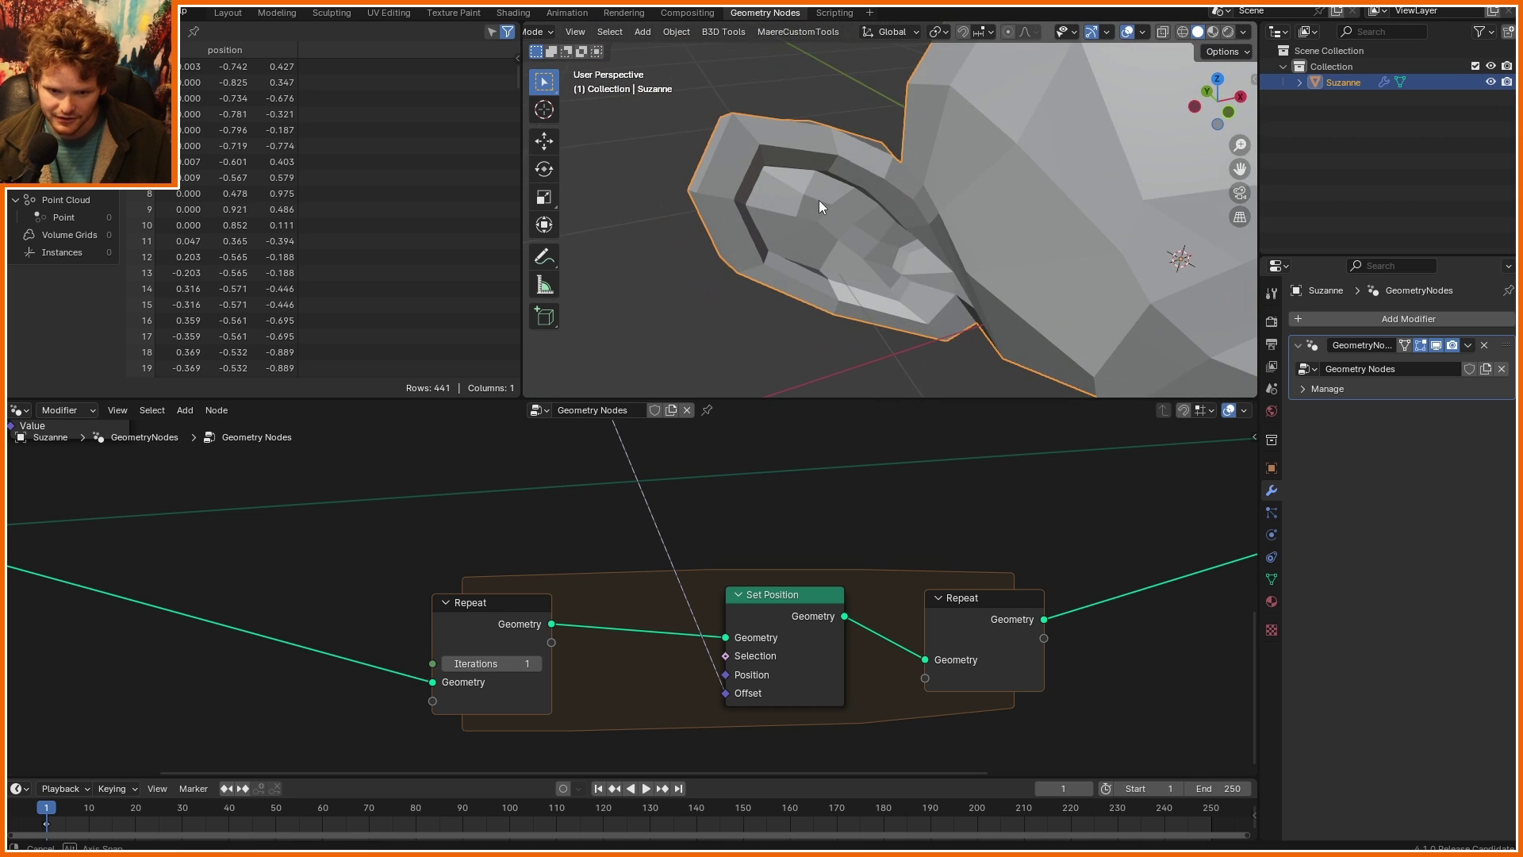
left_click(538, 665)
left_click(537, 665)
left_click(539, 664)
left_click(539, 664)
left_click(540, 664)
left_click(540, 664)
left_click(540, 664)
left_click(539, 664)
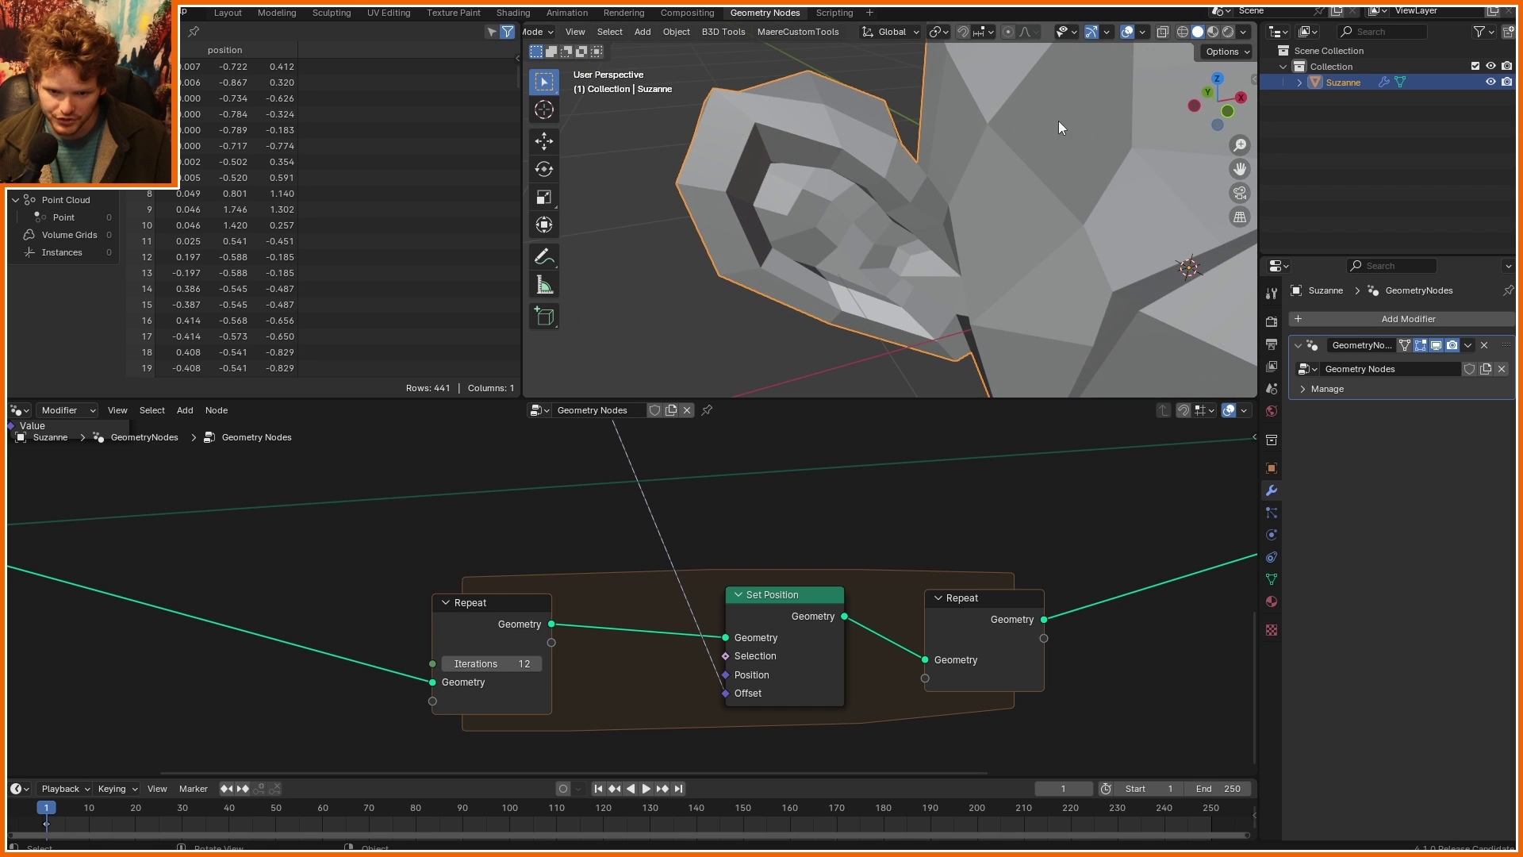
left_click(1184, 32)
key("Return")
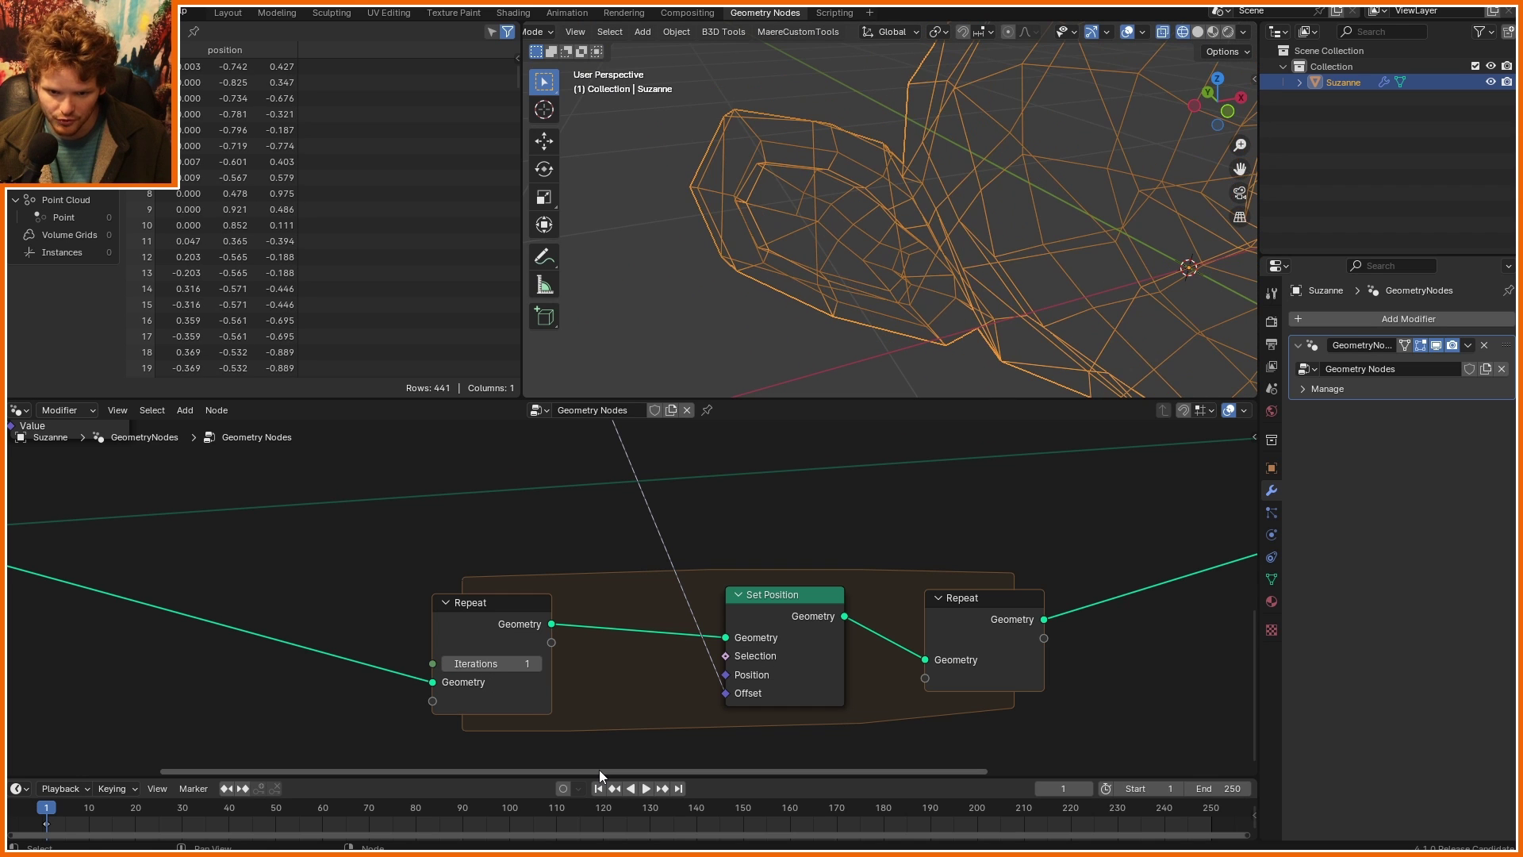
key("ctrl+z")
left_click(1201, 32)
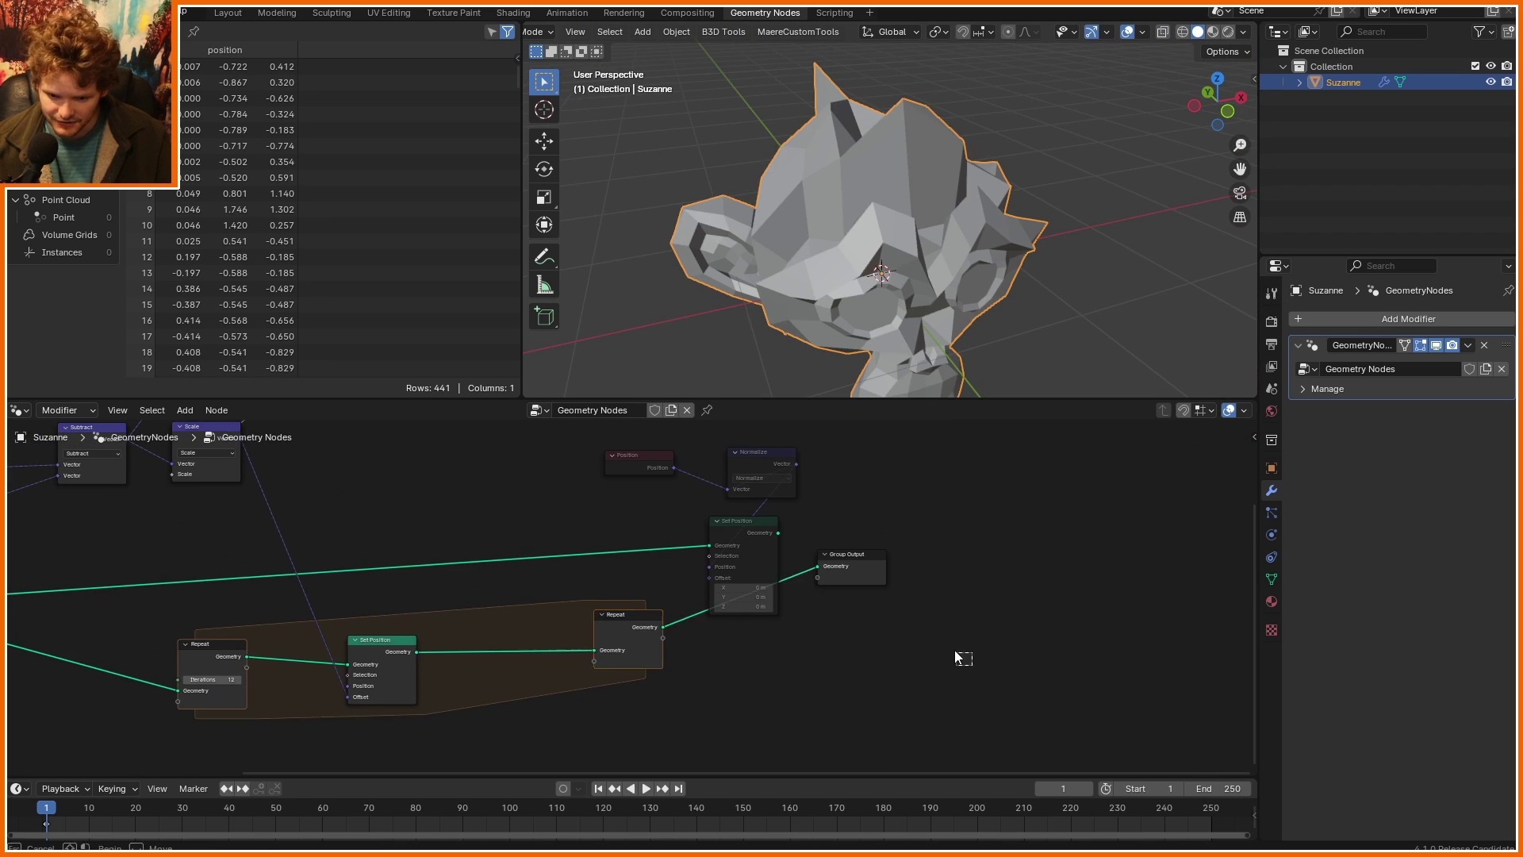
Step: Move the muted nodes, Group Output and the Repeat zone's end node further along to make room inside the zone
key("g")
mouse_move(971, 663)
left_mouse_down()
mouse_move(712, 452)
mouse_move(857, 486)
left_mouse_up()
left_click(997, 485)
scroll(699, 595, "up", 6)
left_click_drag(664, 631, 918, 643)
middle_click_drag(262, 703, 500, 637)
Step: Add a second Set Position inside the Repeat zone and drive its Position with a vector Blur Attribute fed by a Position node
left_click(494, 608)
key("shift+d")
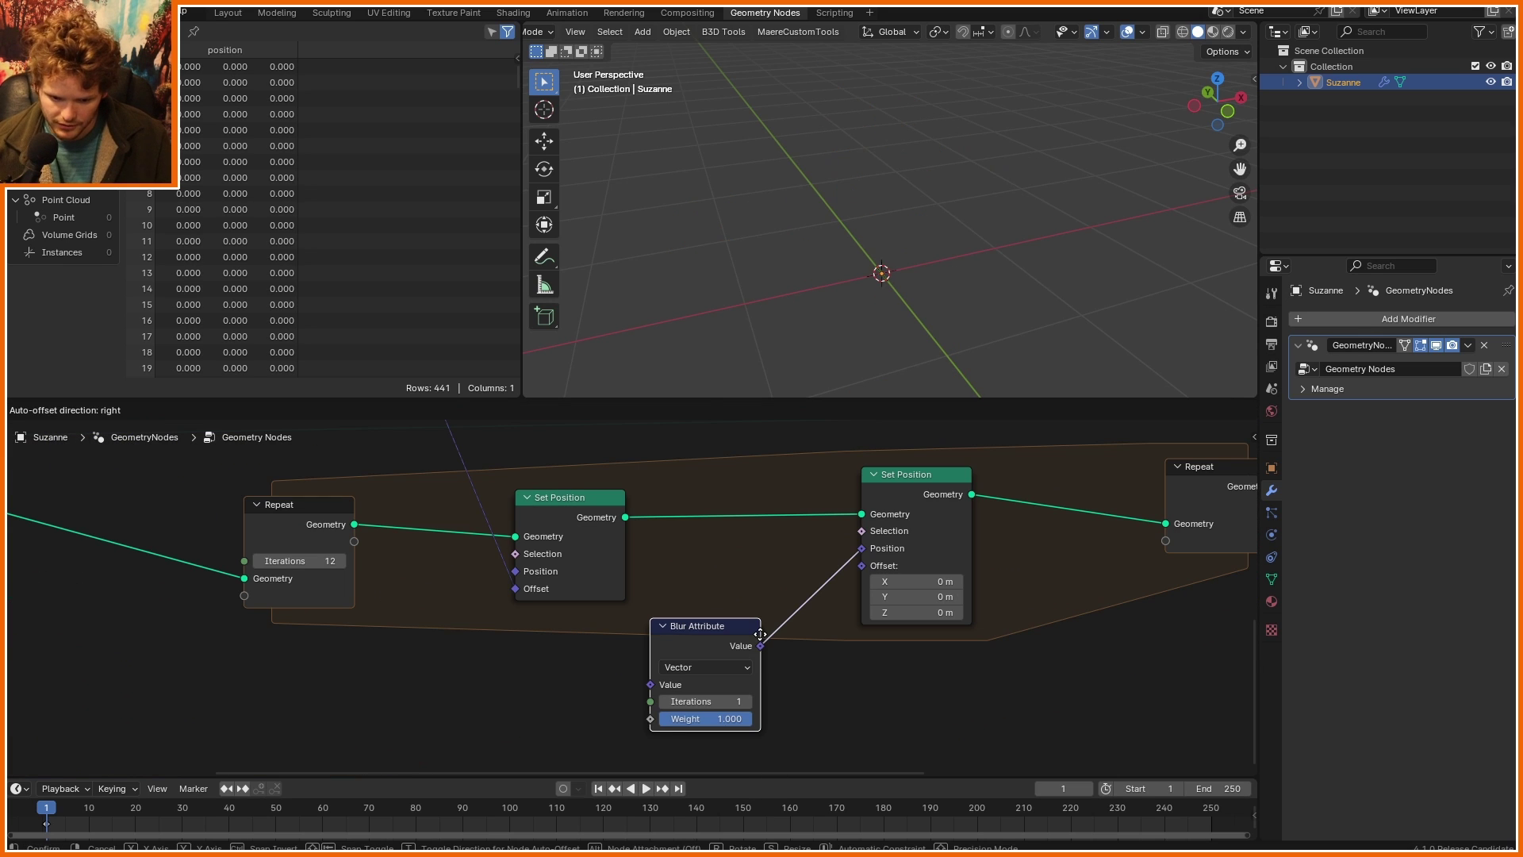
left_click(760, 634)
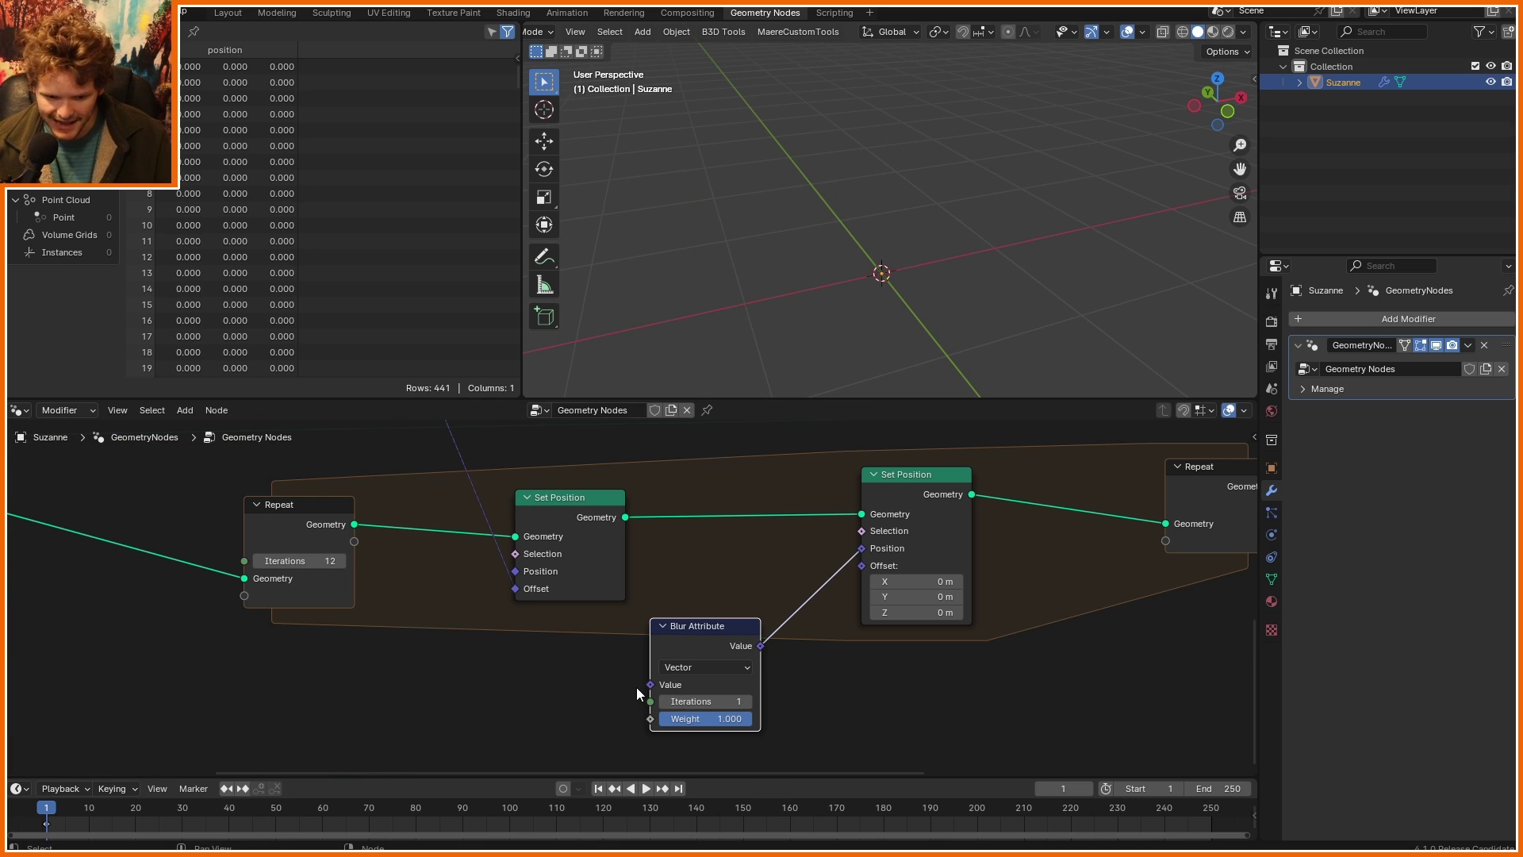
left_click_drag(649, 684, 553, 659)
type("po")
key("Return")
left_click(553, 658)
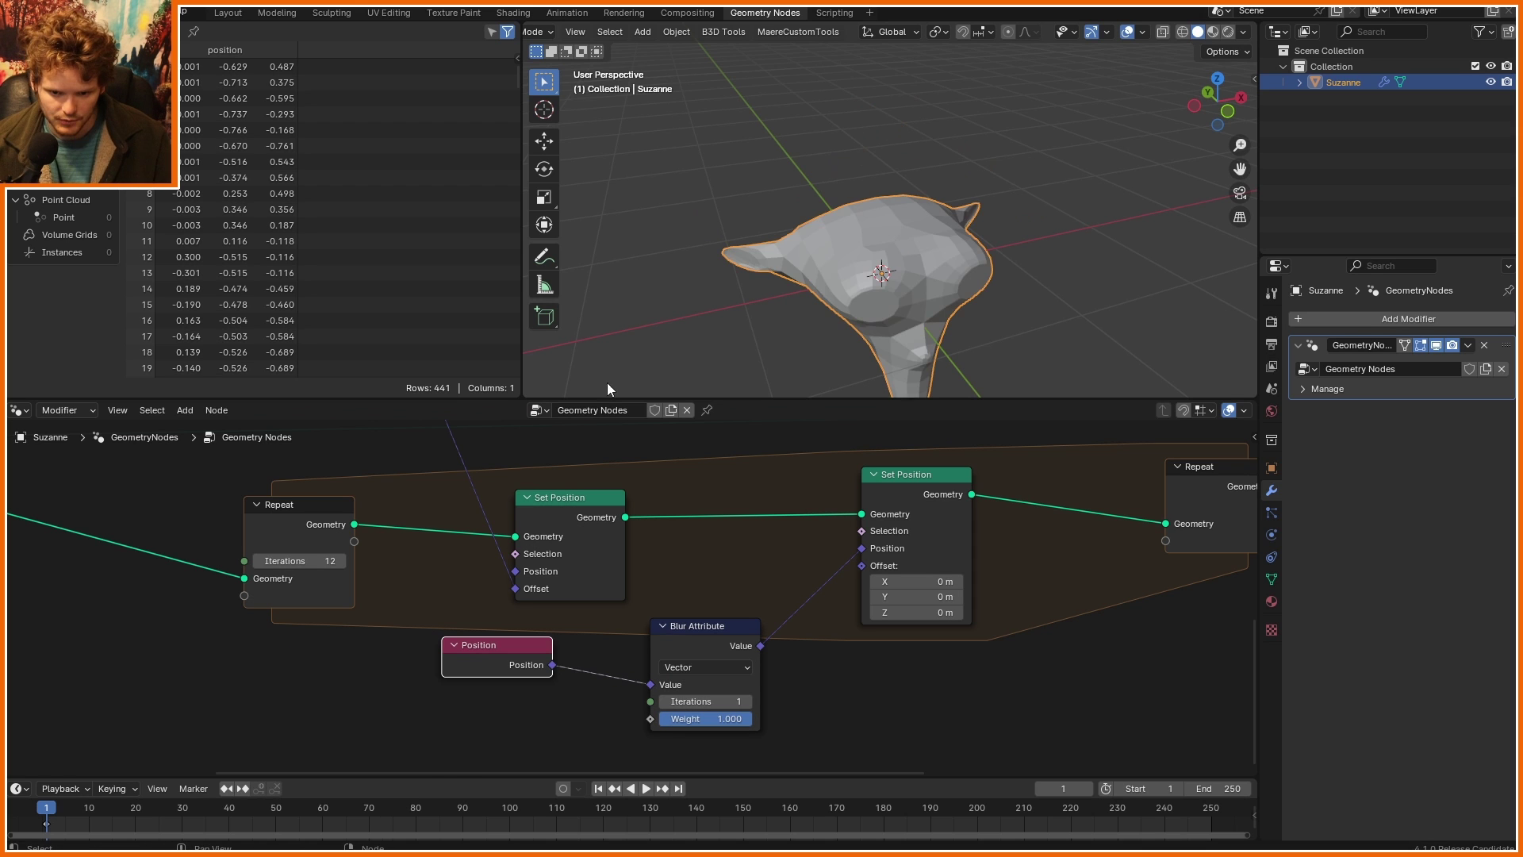
Step: Inspect the smoothed head with the blurring Set Position node muted and unmuted
middle_click_drag(918, 256, 925, 173)
scroll(936, 231, "up", 2)
middle_click_drag(937, 232, 984, 232)
left_click(936, 478)
key("m")
key("m")
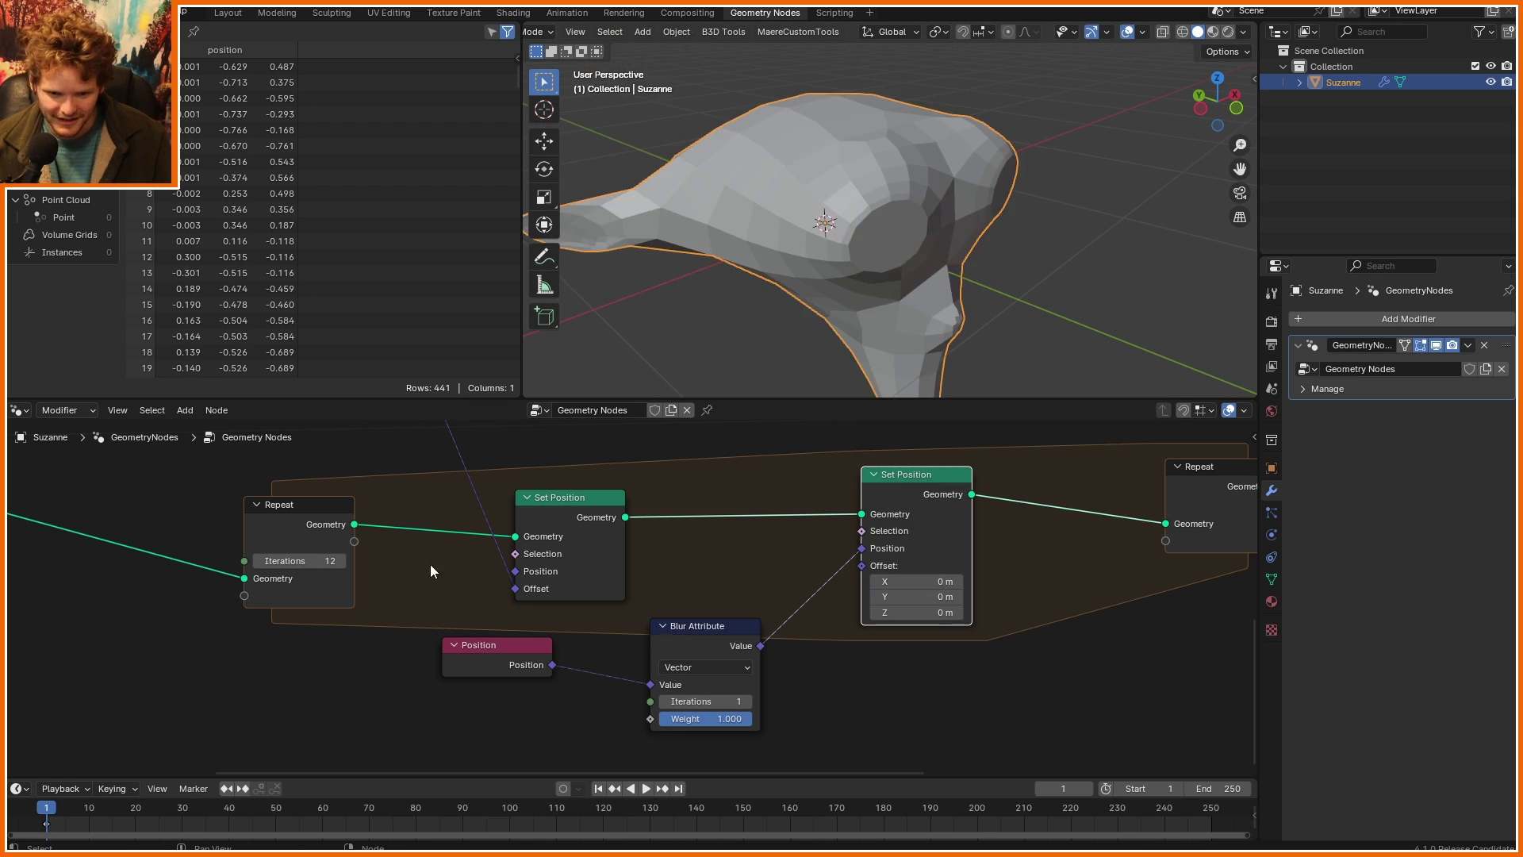
Step: Set the Repeat zone's iterations to 1, raise them to 5, and inspect the head from another angle
left_click(300, 561)
type("1")
key("Return")
left_click(342, 565)
left_click(342, 565)
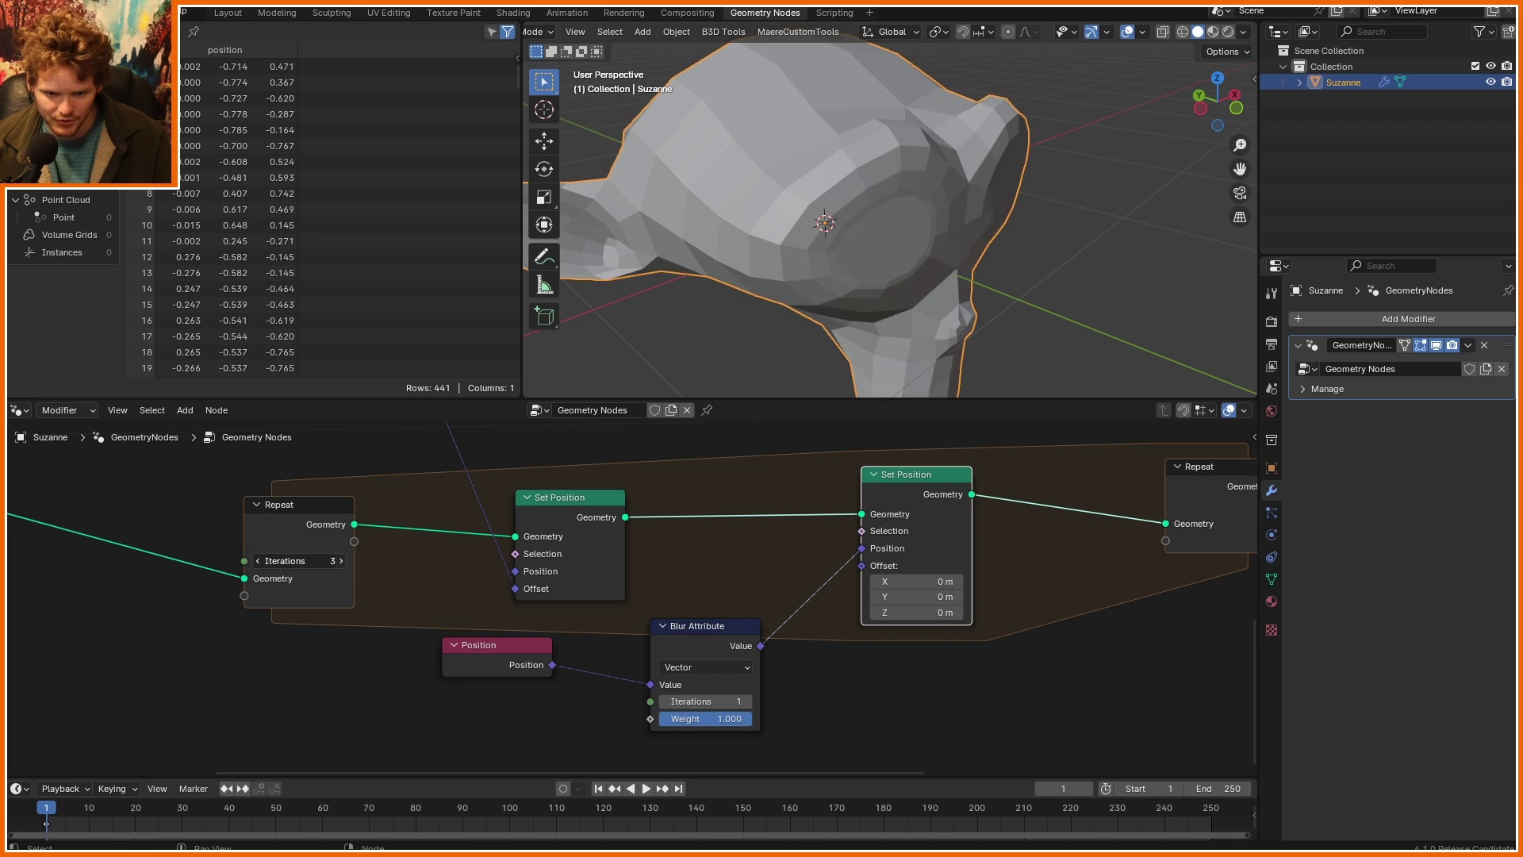
left_click(343, 566)
left_click(343, 566)
scroll(921, 261, "down", 3)
middle_click_drag(920, 261, 836, 384)
Step: Set Blur Attribute to 2 iterations with weight 0.058, raise the Repeat iterations to 26, and view the mesh from the front
left_click(746, 702)
left_click_drag(744, 718, 664, 718)
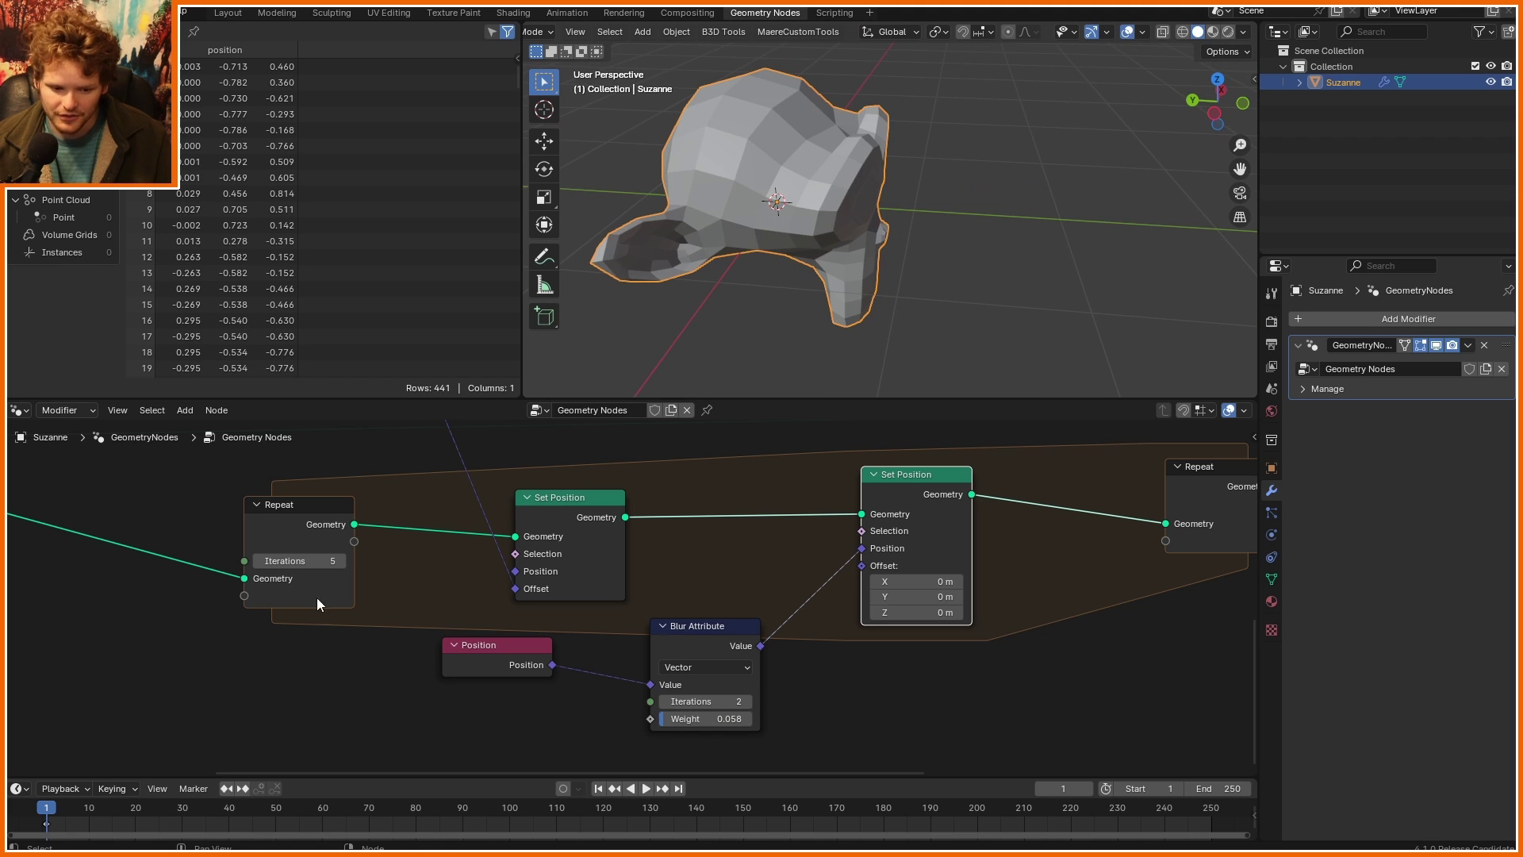
left_click_drag(321, 553, 527, 449)
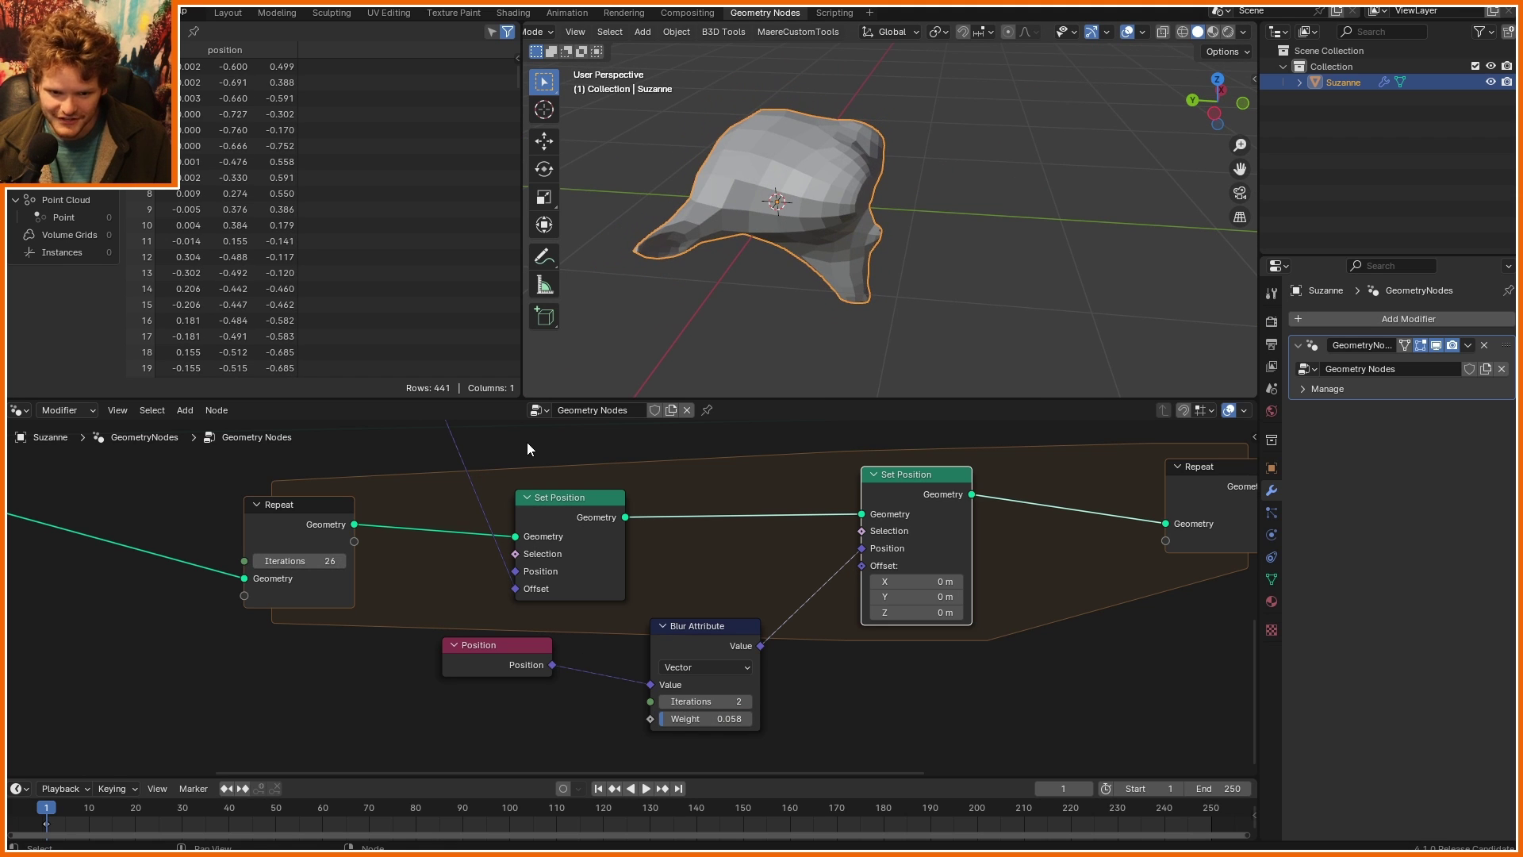
left_click(1243, 104)
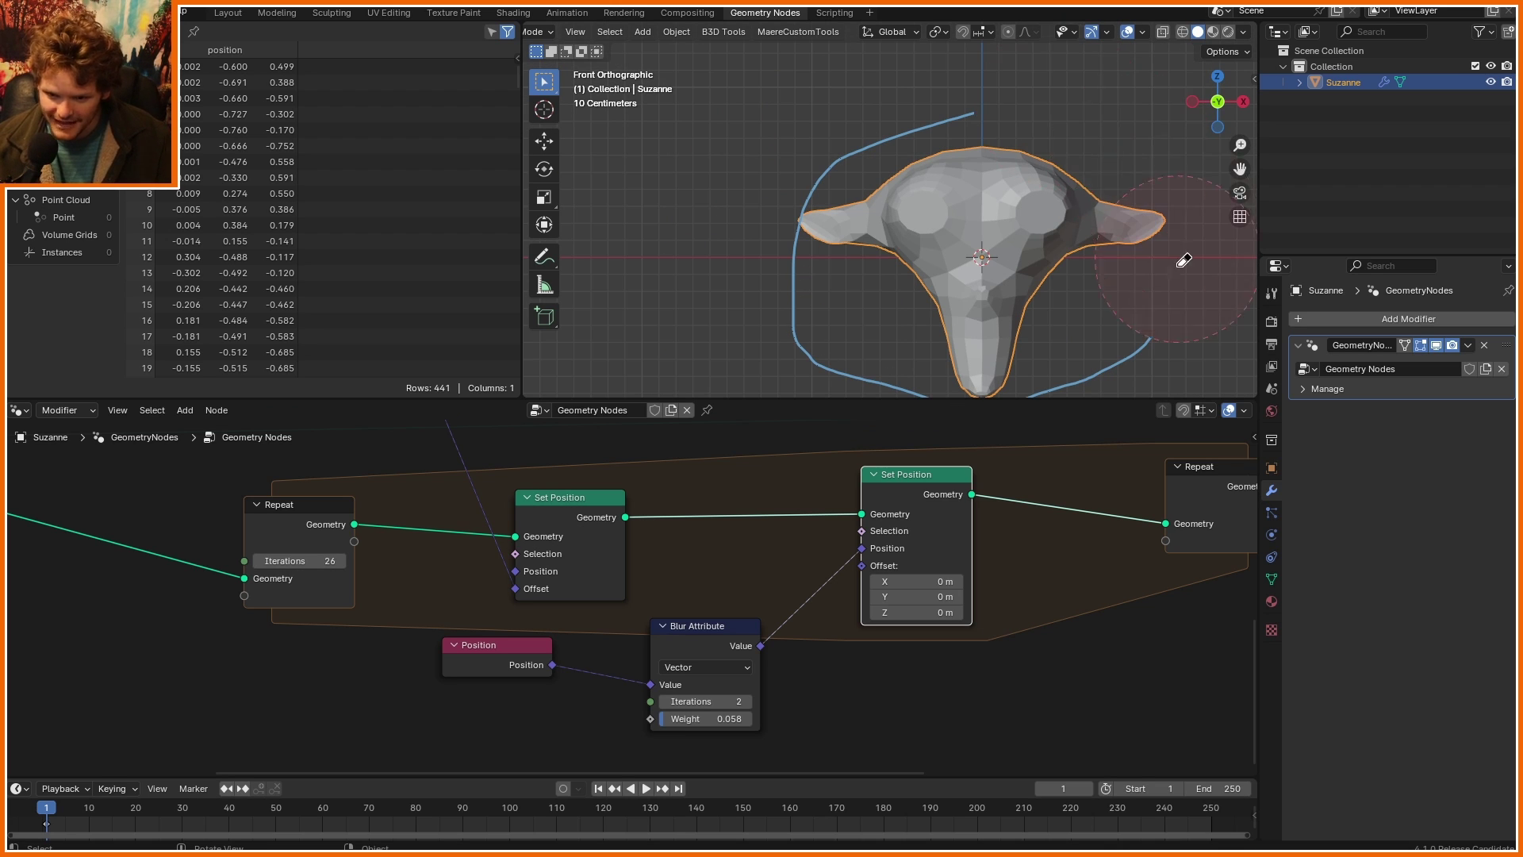
Step: Move the muted nodes and Group Output further along and insert a third Set Position before the Repeat zone's end node
scroll(1007, 522, "down", 8)
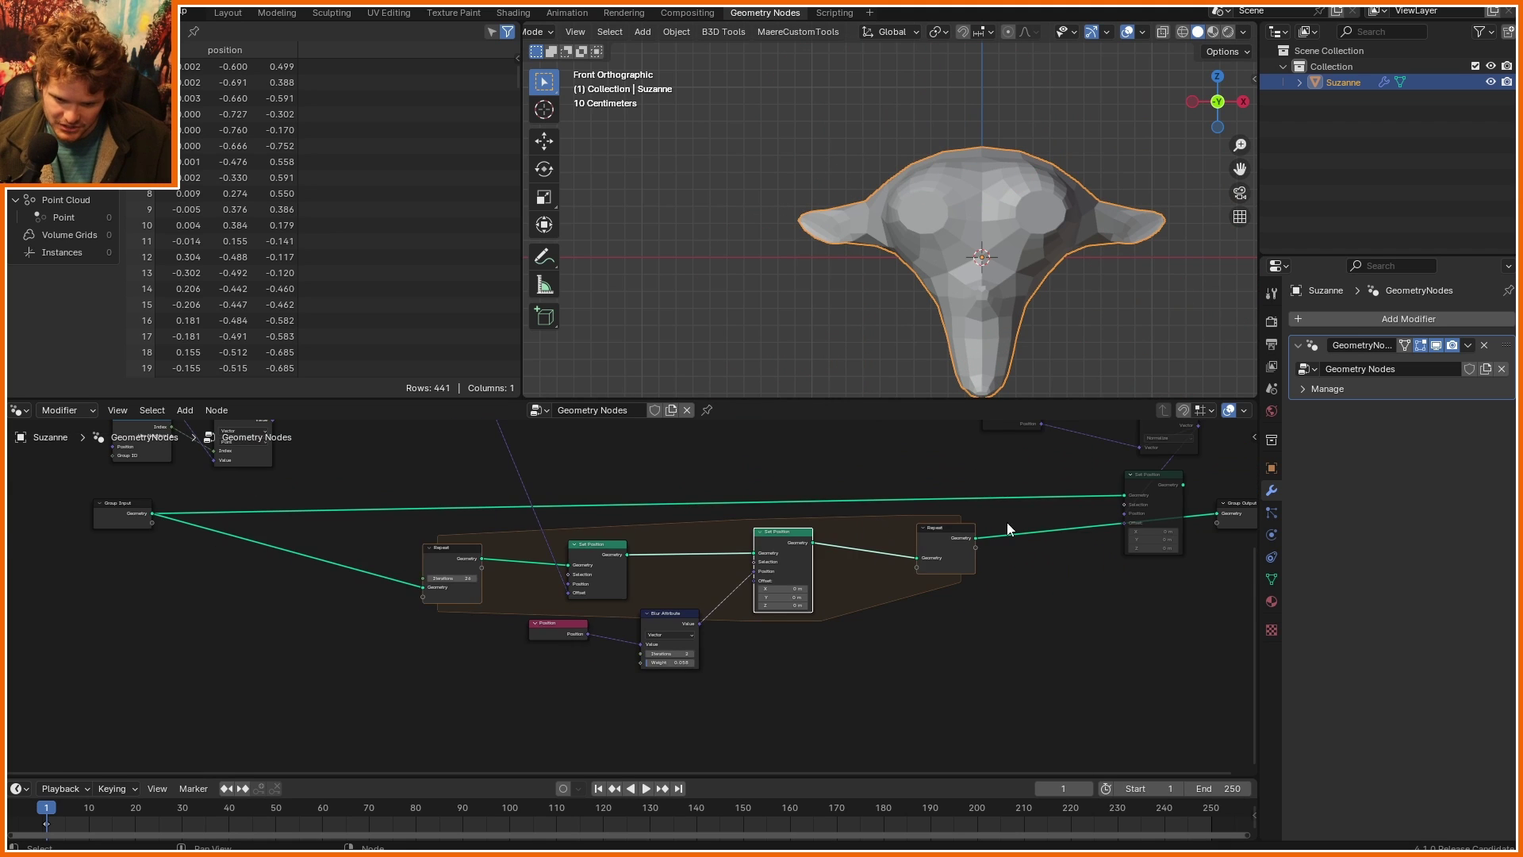
middle_click_drag(1006, 522, 663, 553)
left_click_drag(950, 644, 666, 442)
key("g")
left_click(1023, 481)
scroll(719, 632, "up", 5)
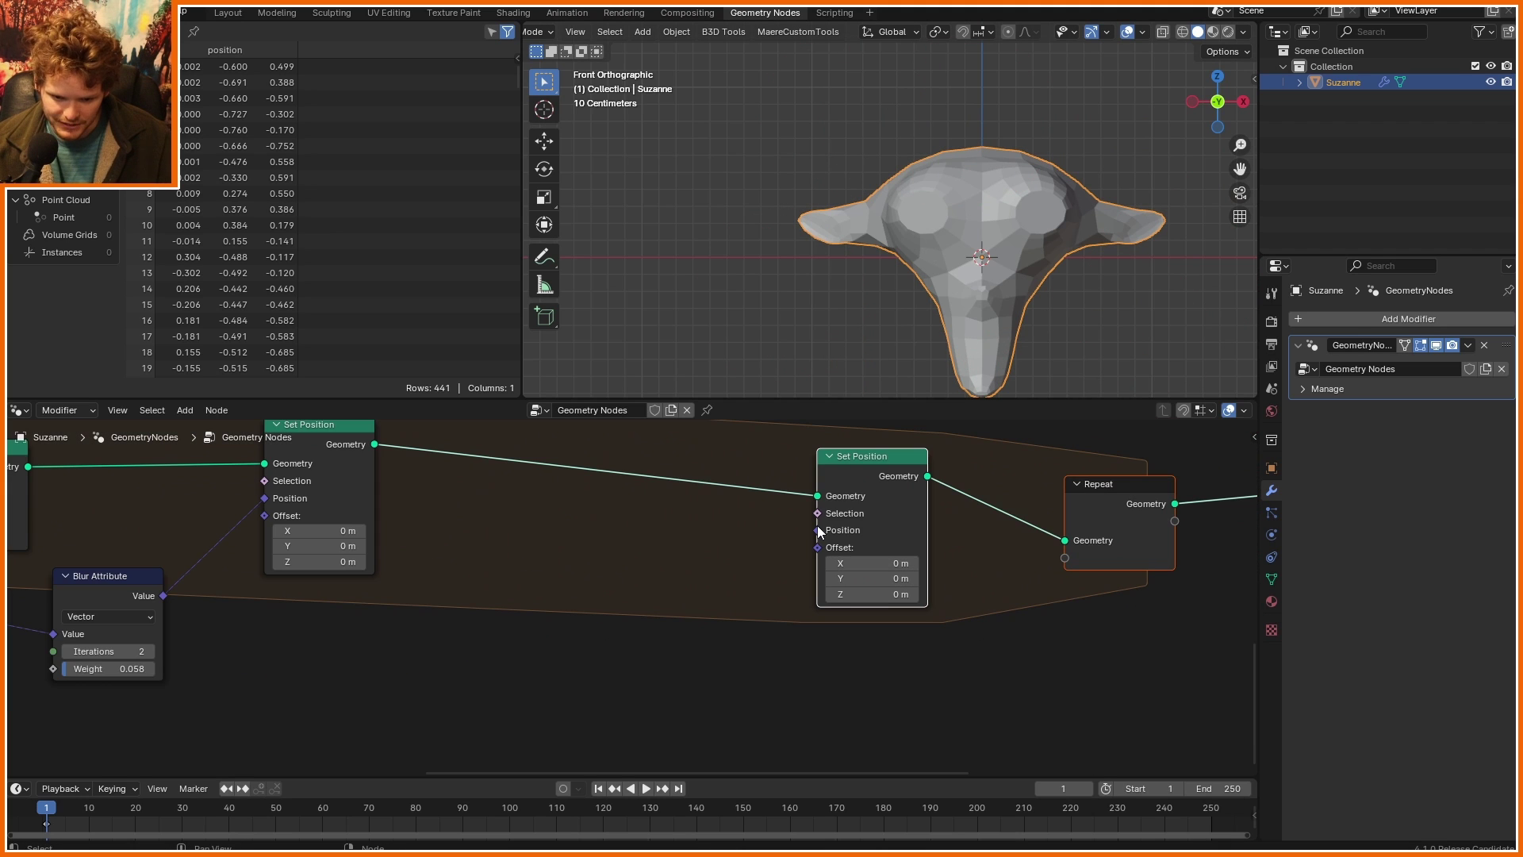
Step: Feed the third Set Position's Position input from a new Position node passed through a Normalize node
left_click_drag(816, 529, 400, 631)
type("pos")
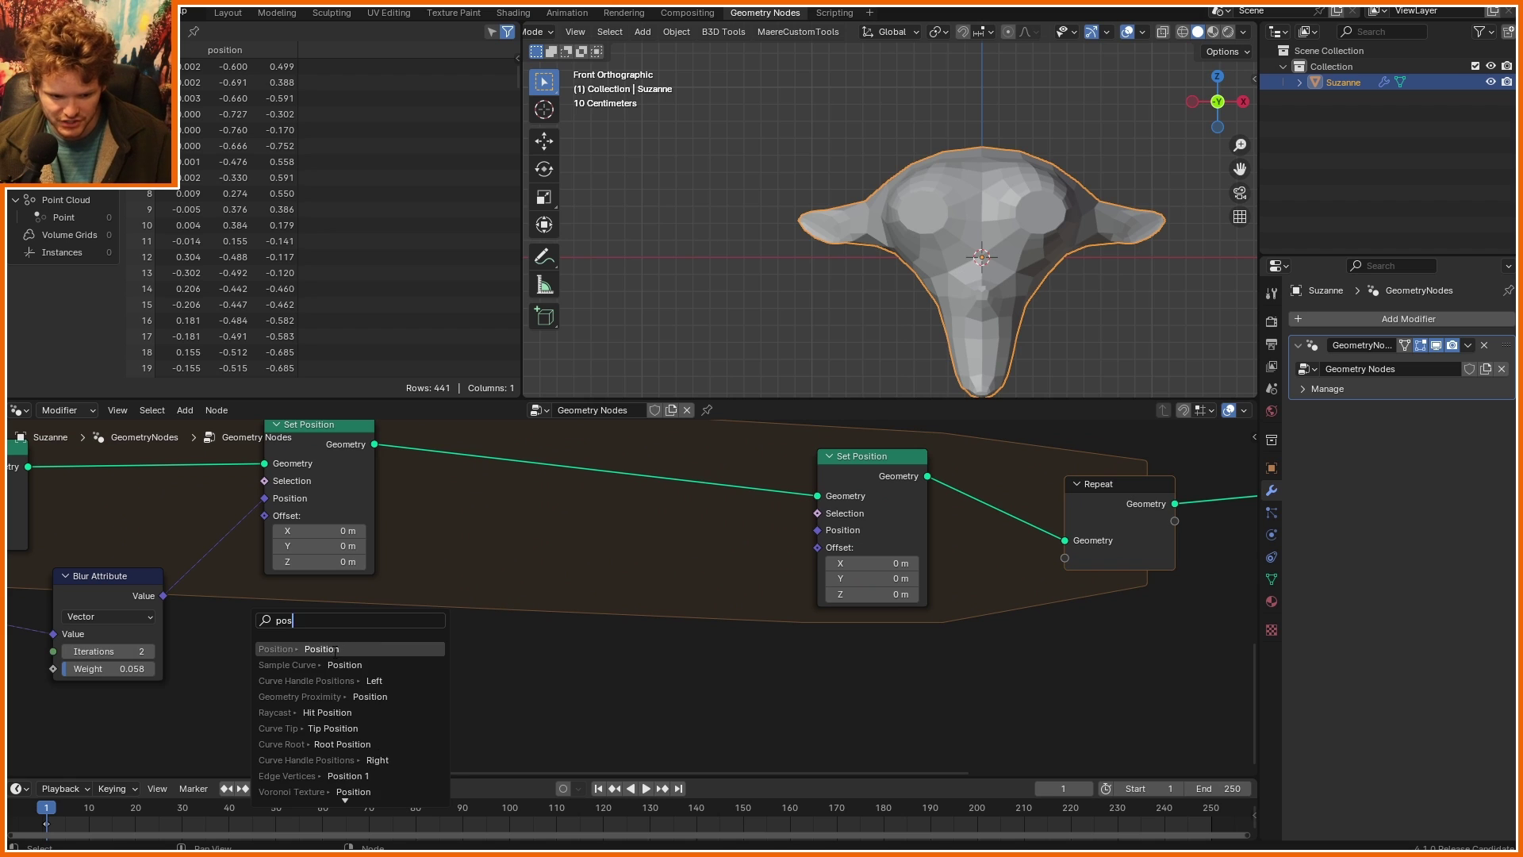
left_click(318, 665)
left_click(364, 621)
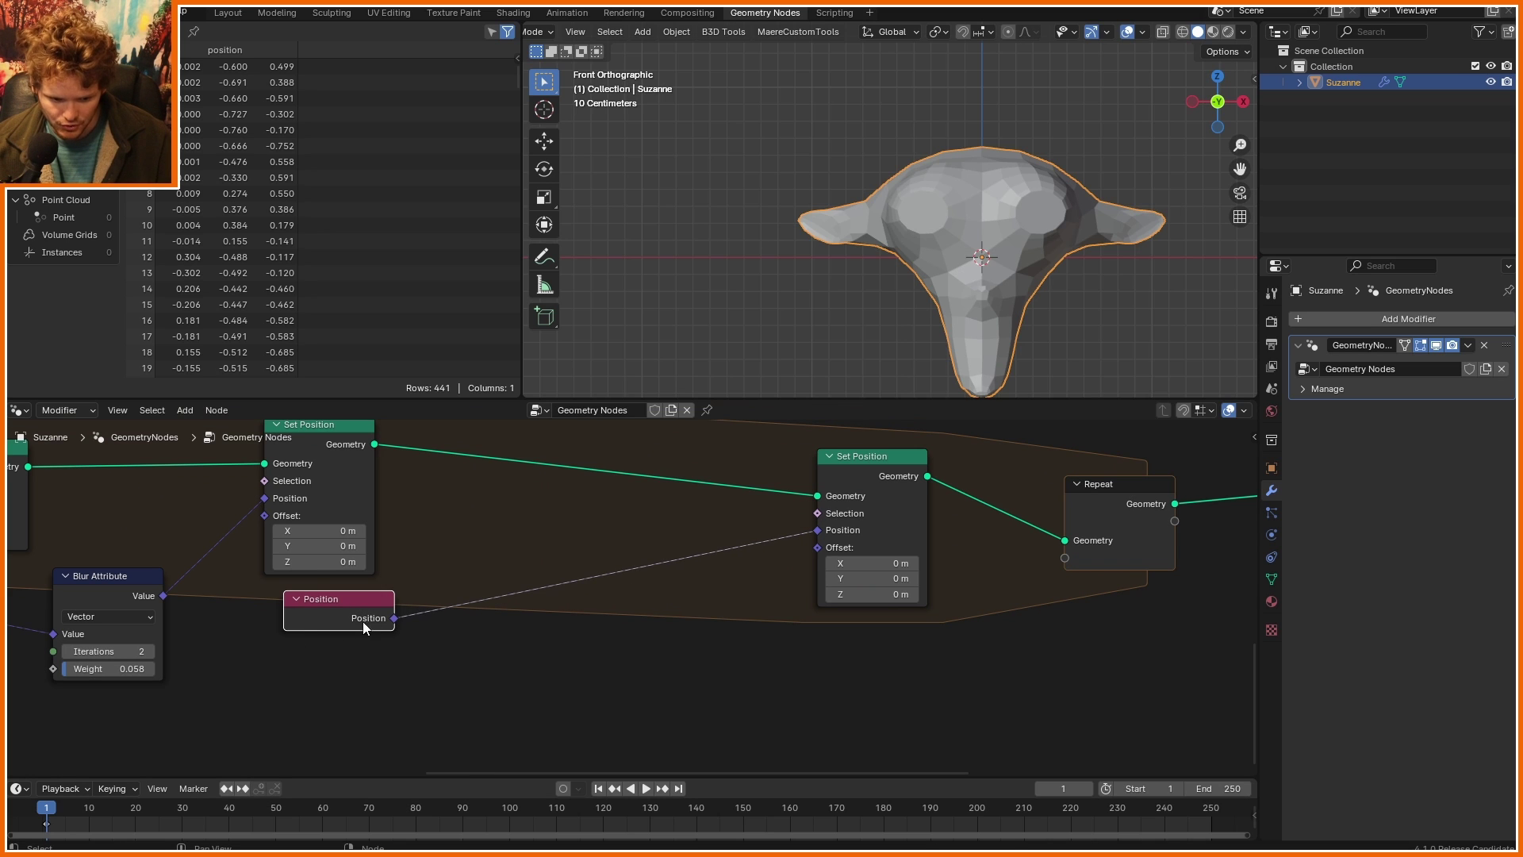
left_click_drag(396, 619, 482, 607)
type("norma")
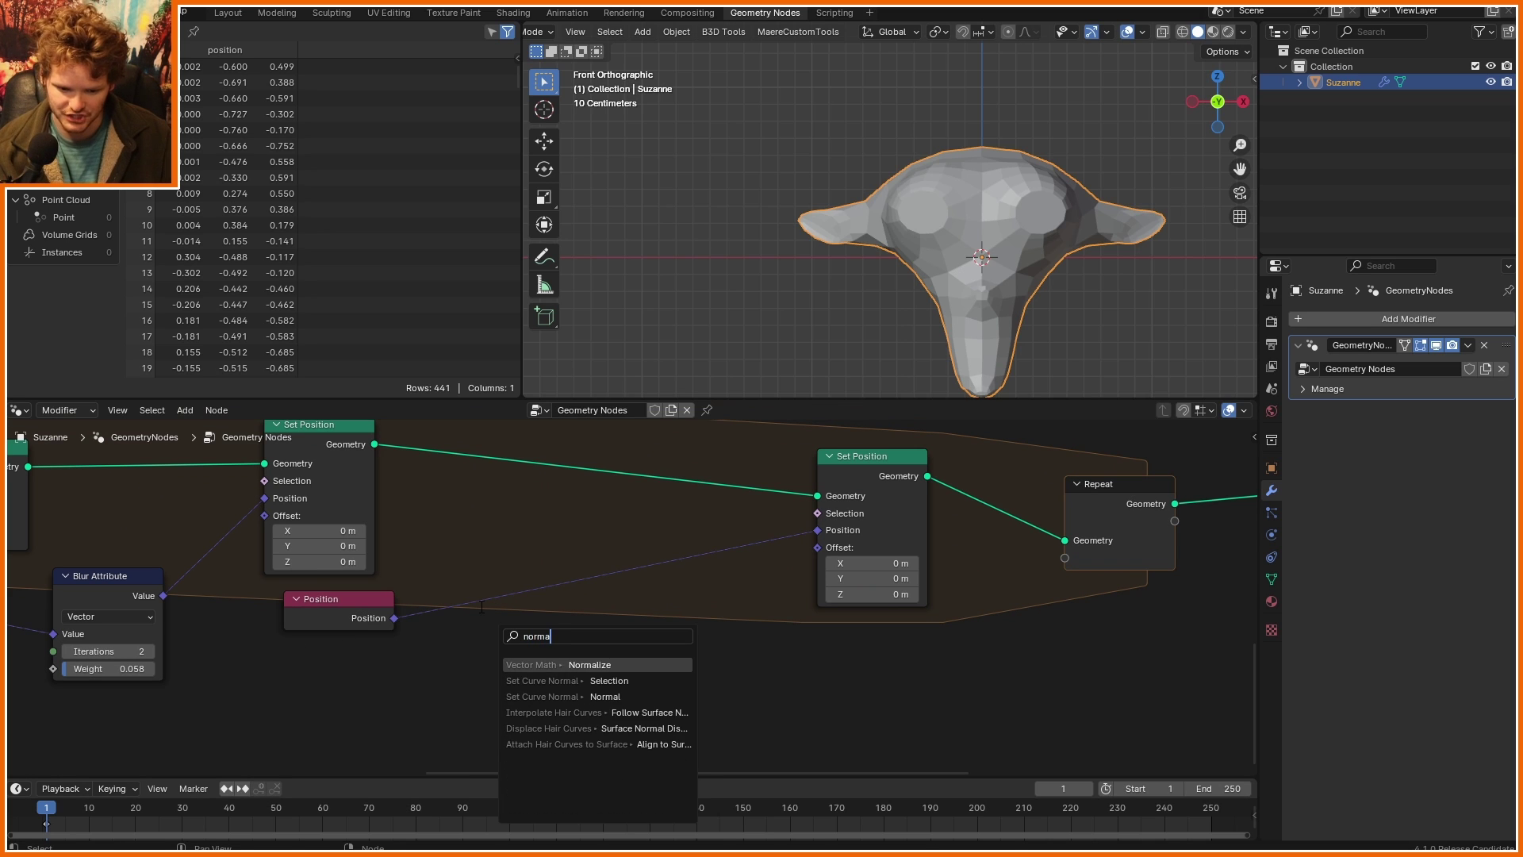
key("Return")
left_click_drag(584, 601, 822, 530)
left_click_drag(582, 601, 558, 607)
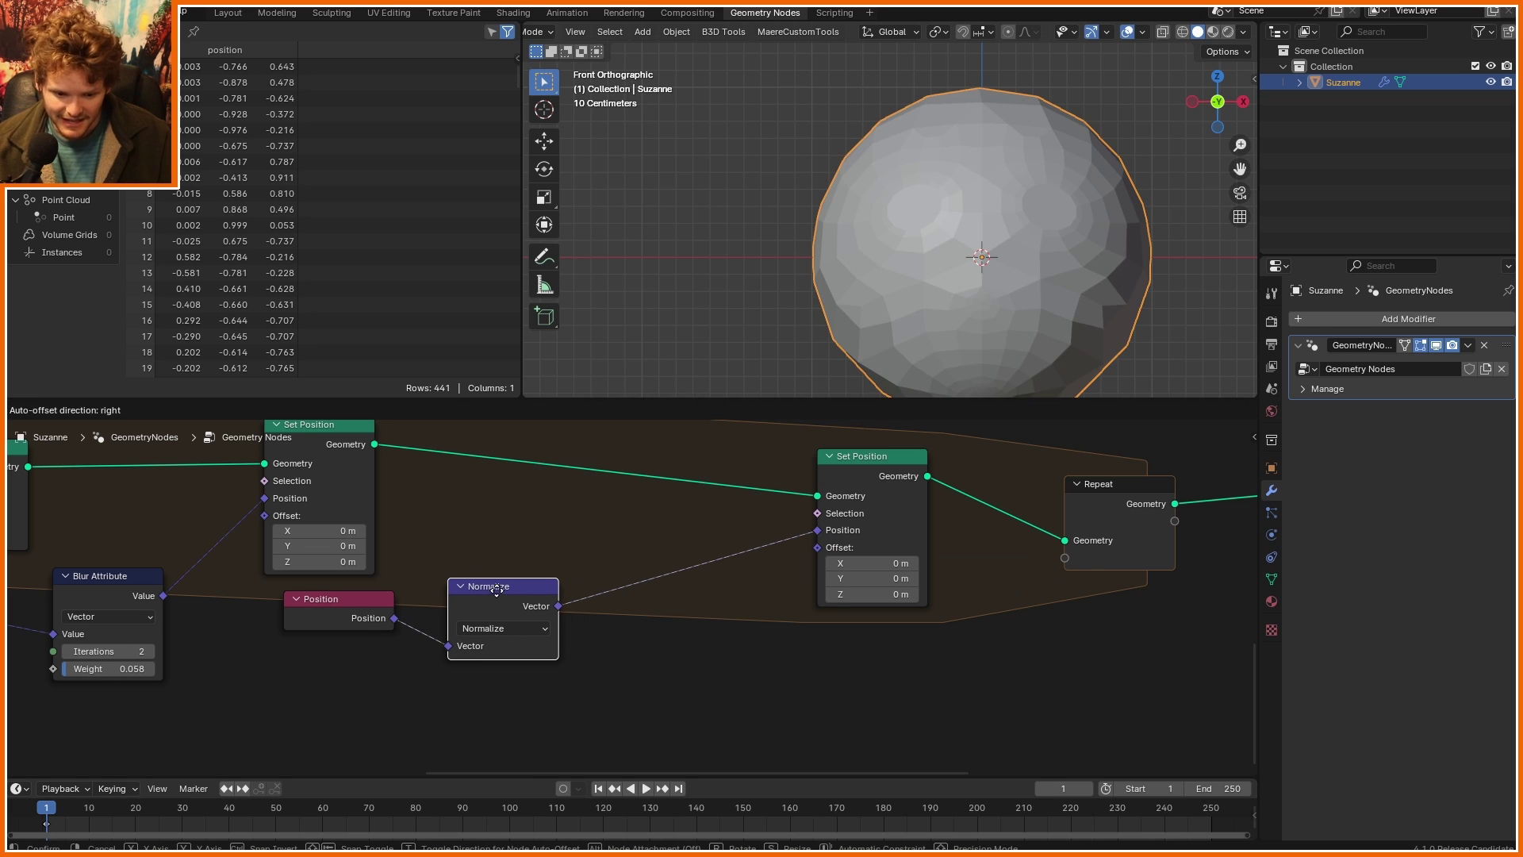
Step: Insert a vector Mix node before the third Set Position, with Normalize as A, Position as B and a factor of 0.5
key("shift+a")
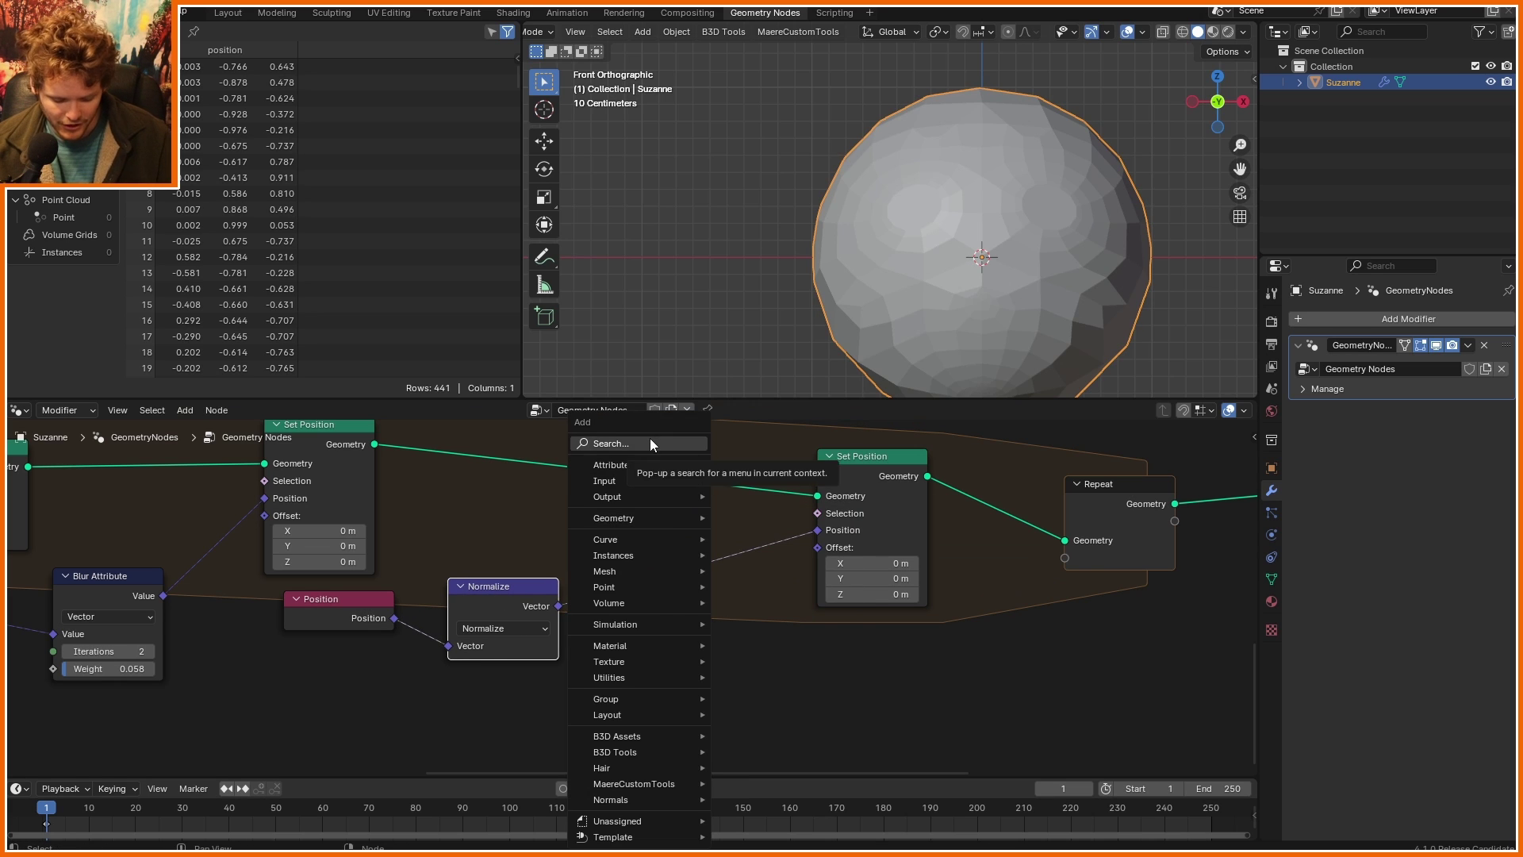
type("mi")
left_click(753, 496)
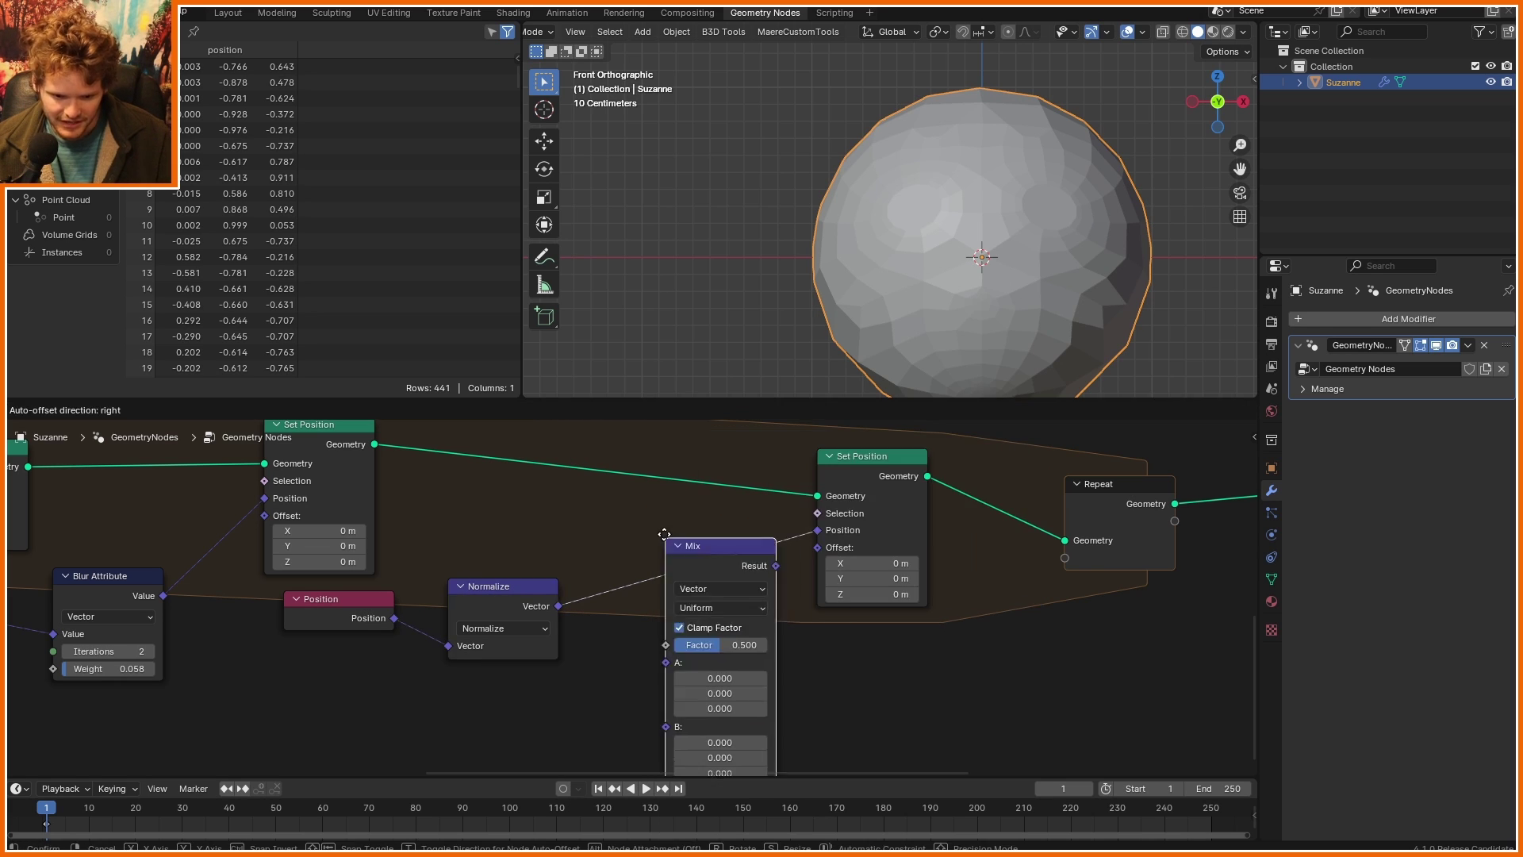
left_click(660, 522)
left_click_drag(510, 605, 520, 544)
left_click_drag(401, 607, 403, 629)
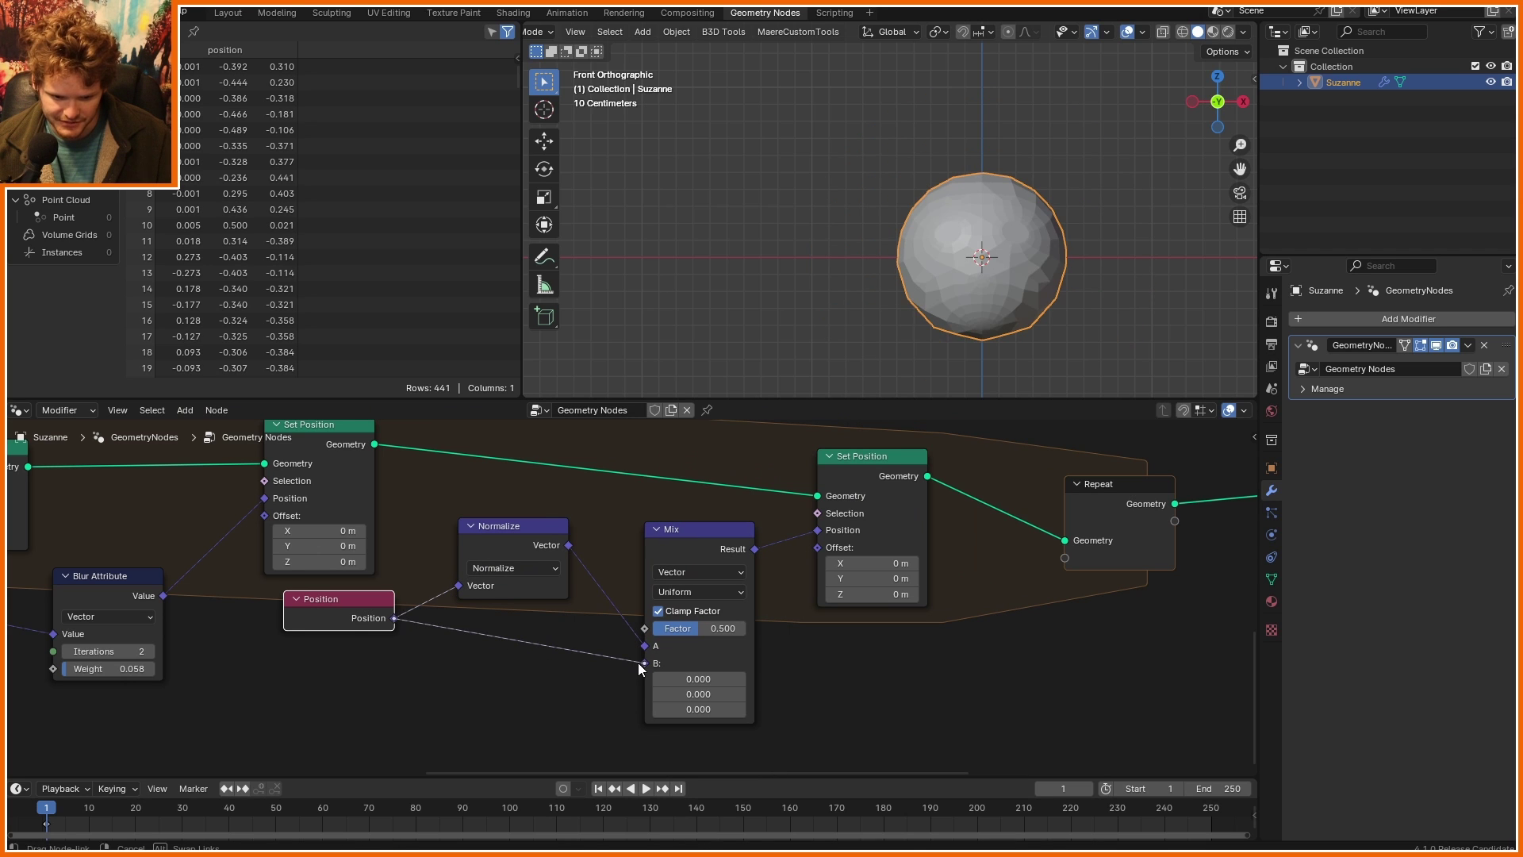
left_click_drag(638, 663, 746, 628)
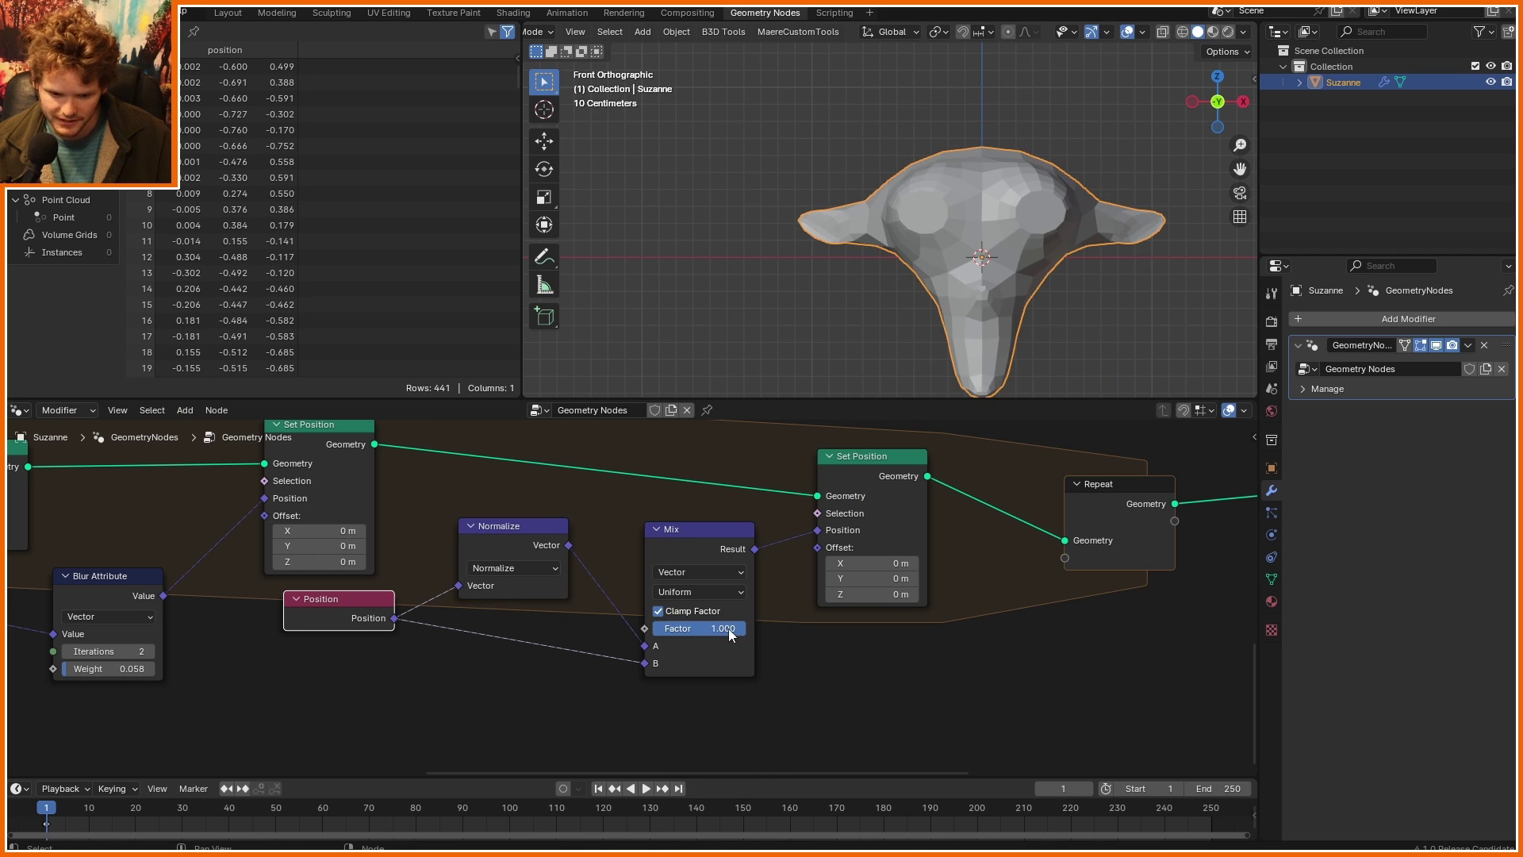
key("Return")
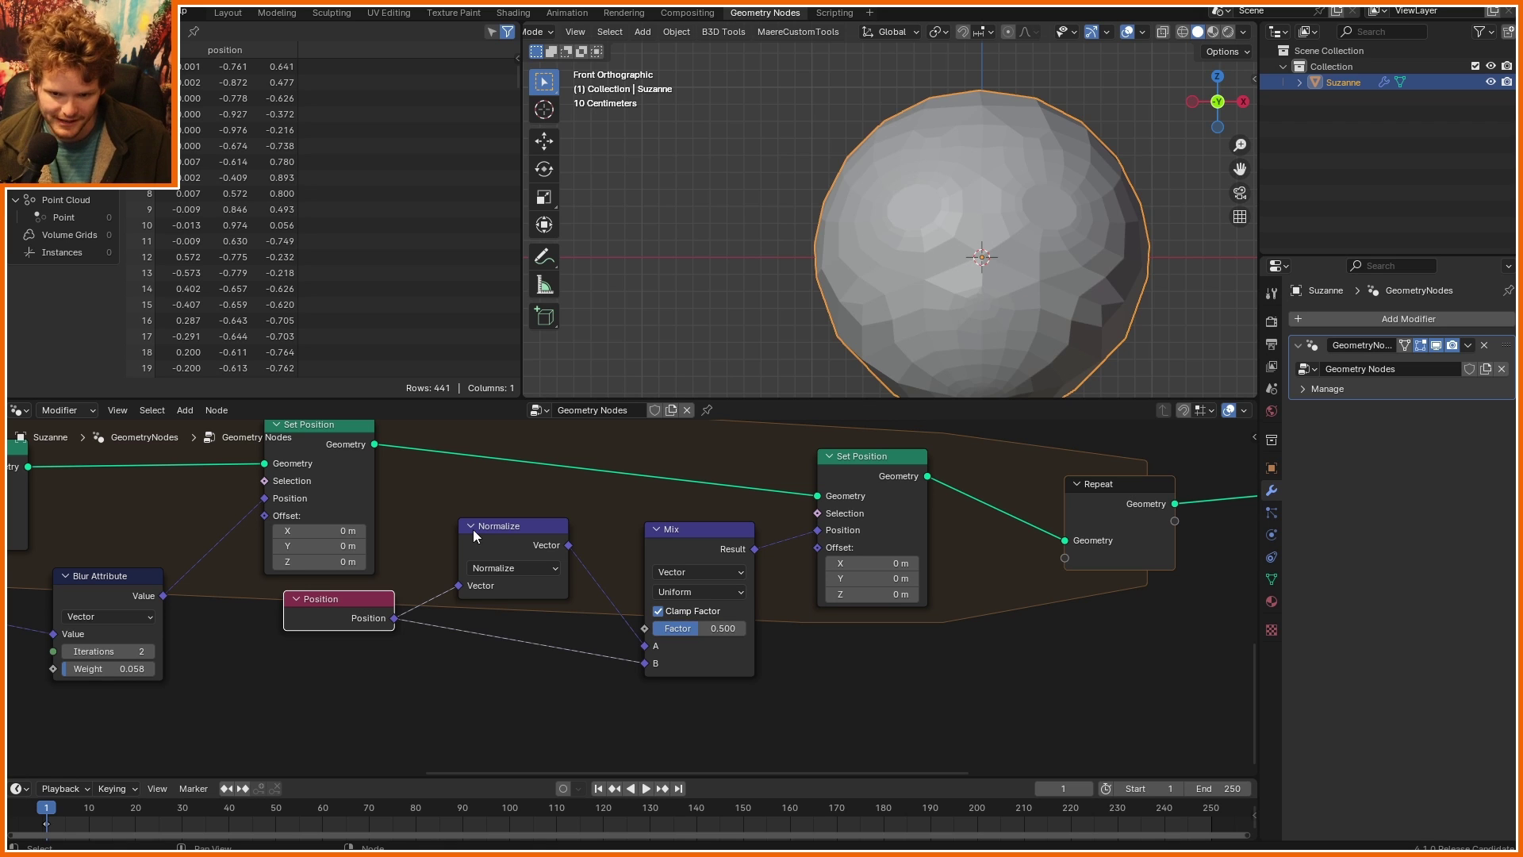
Step: Raise the Repeat zone's iterations to 5
middle_click_drag(115, 636, 517, 689)
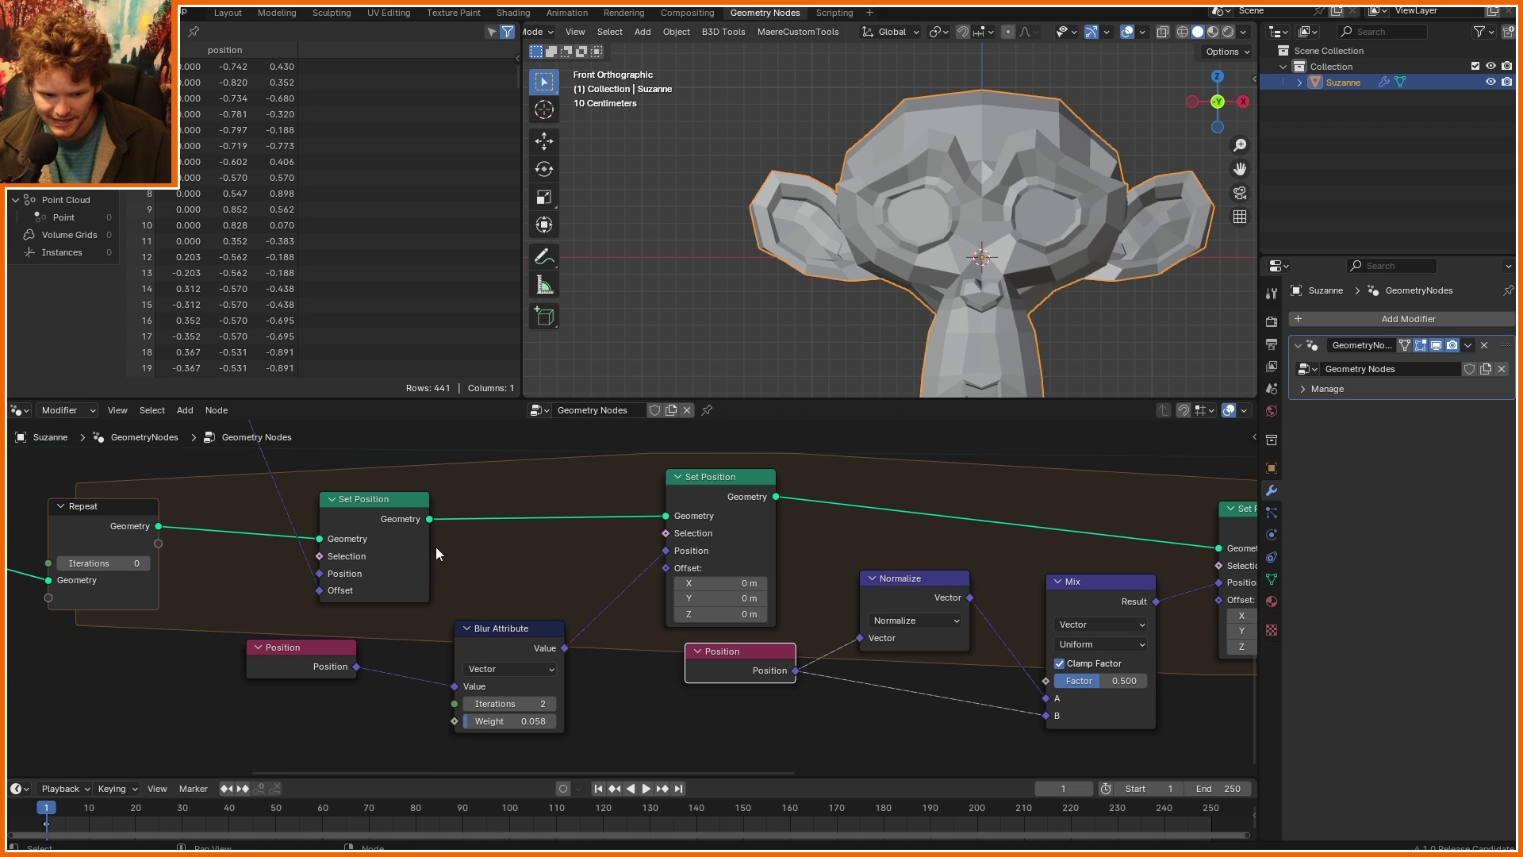
scroll(436, 546, "down", 3)
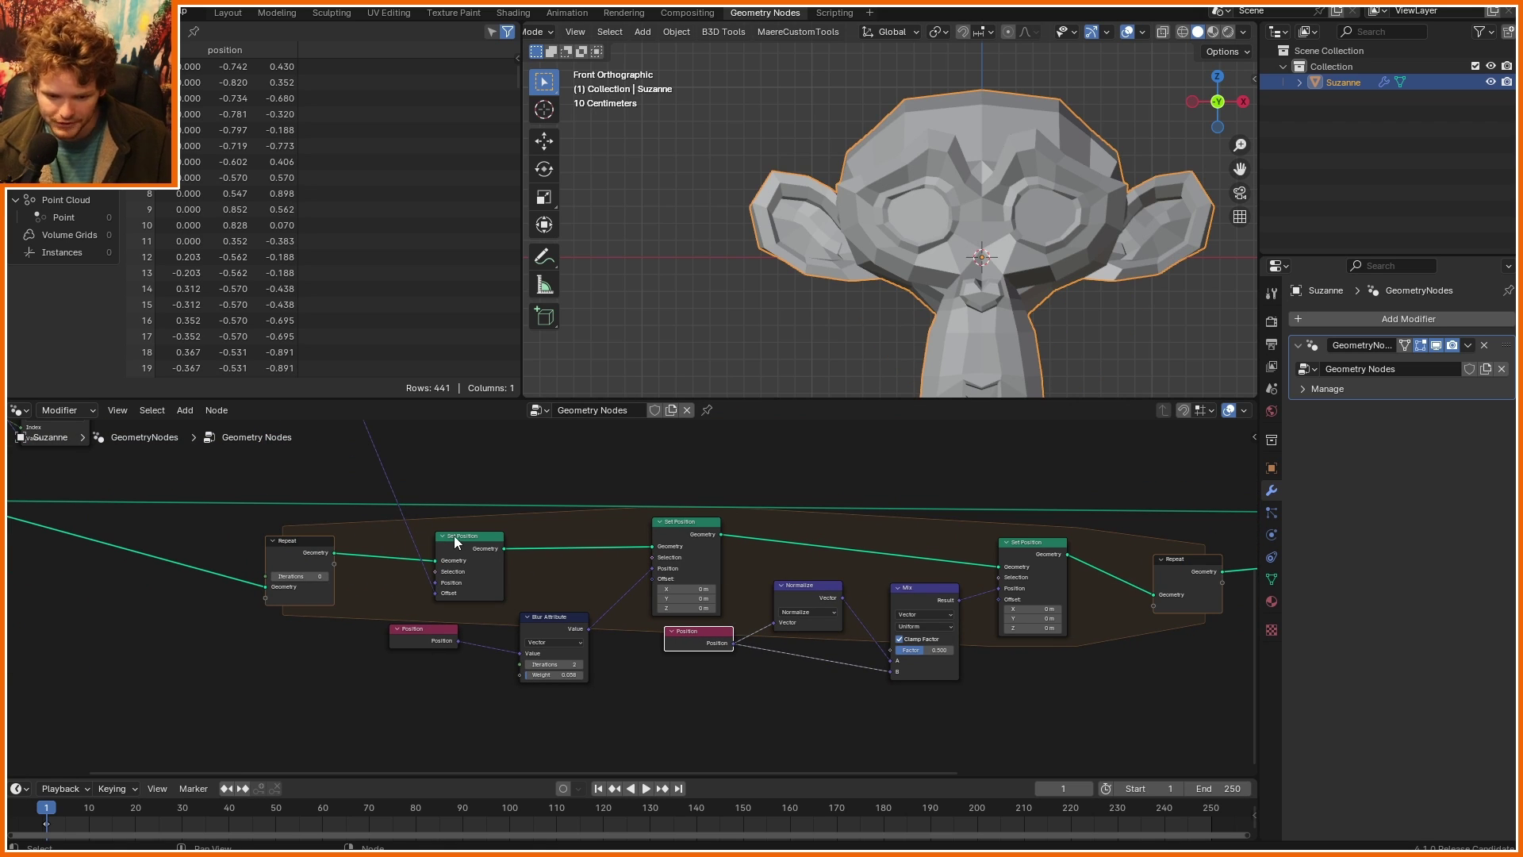
scroll(259, 659, "up", 2)
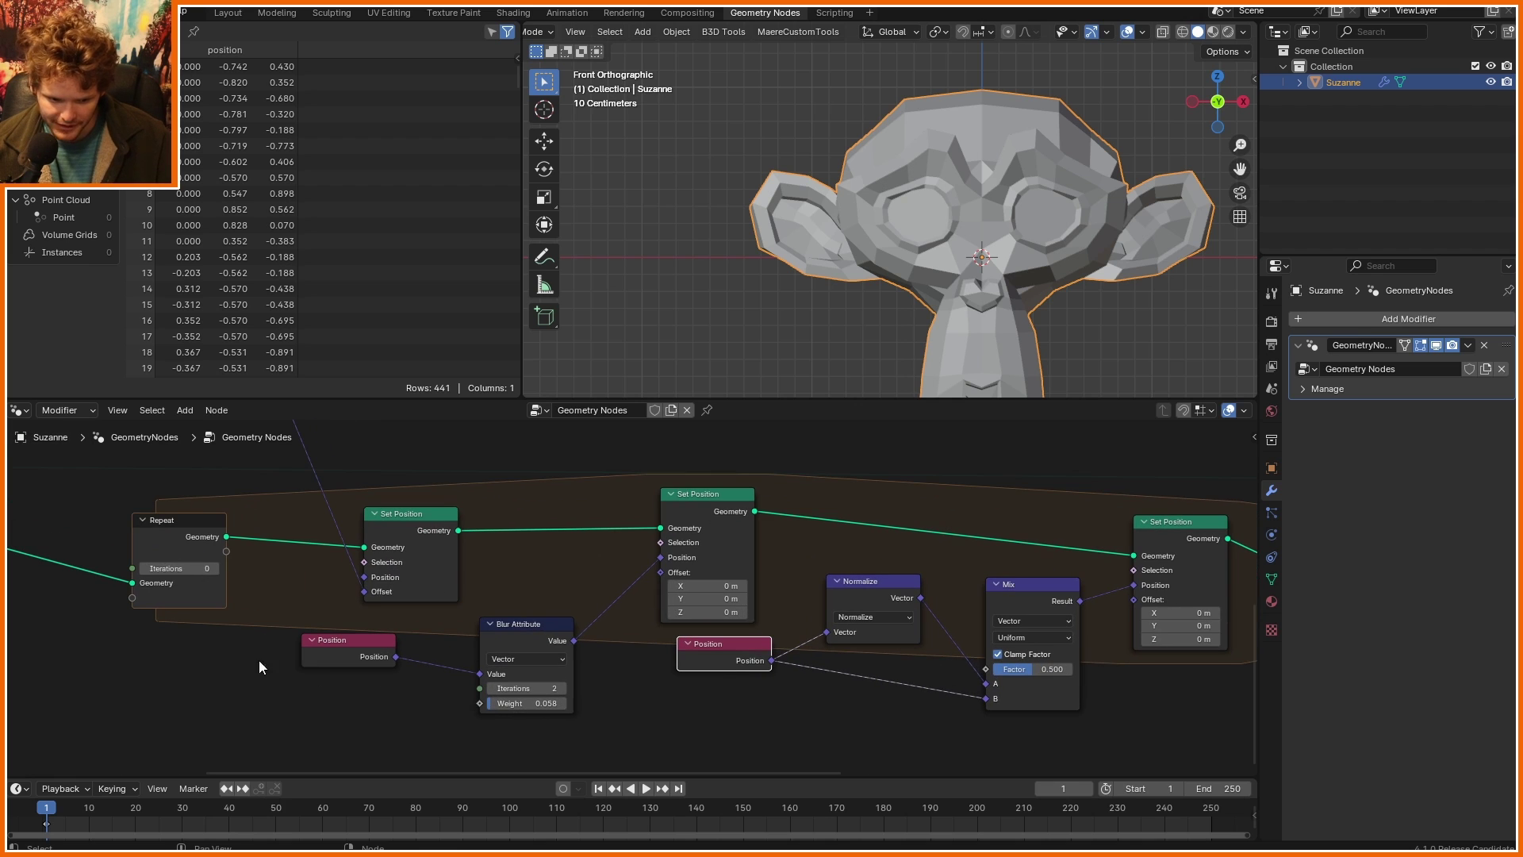
left_click(214, 569)
left_click(214, 568)
left_click(214, 568)
left_click(214, 568)
left_click(214, 568)
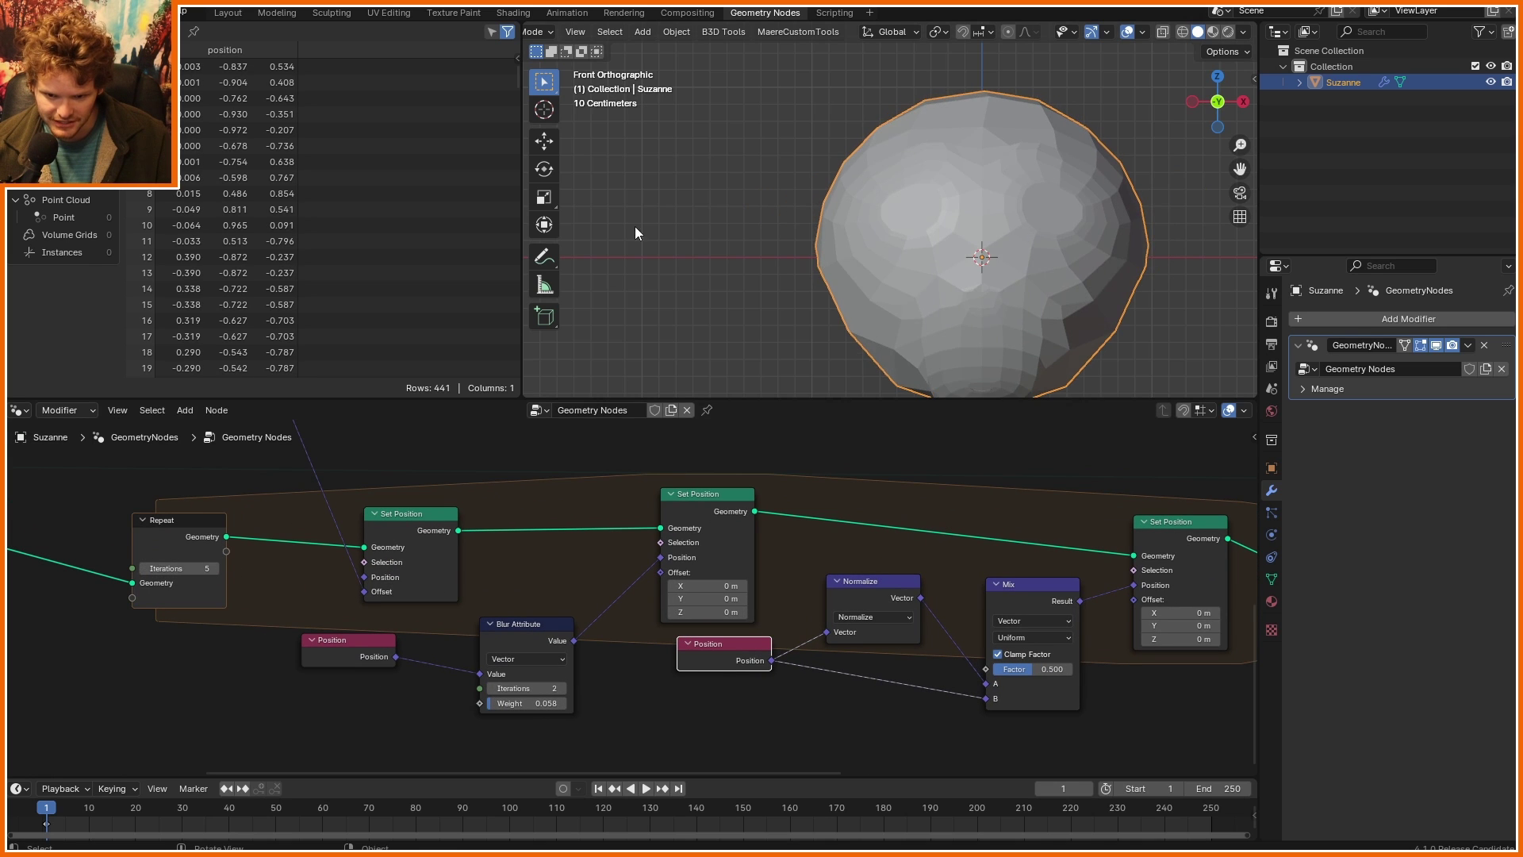
Step: Inspect the rounded mesh from another angle in wireframe and return to solid shading
mouse_move(635, 227)
middle_mouse_down()
mouse_move(997, 265)
mouse_move(863, 247)
mouse_move(896, 244)
middle_mouse_up()
scroll(864, 247, "up", 3)
left_click(1182, 32)
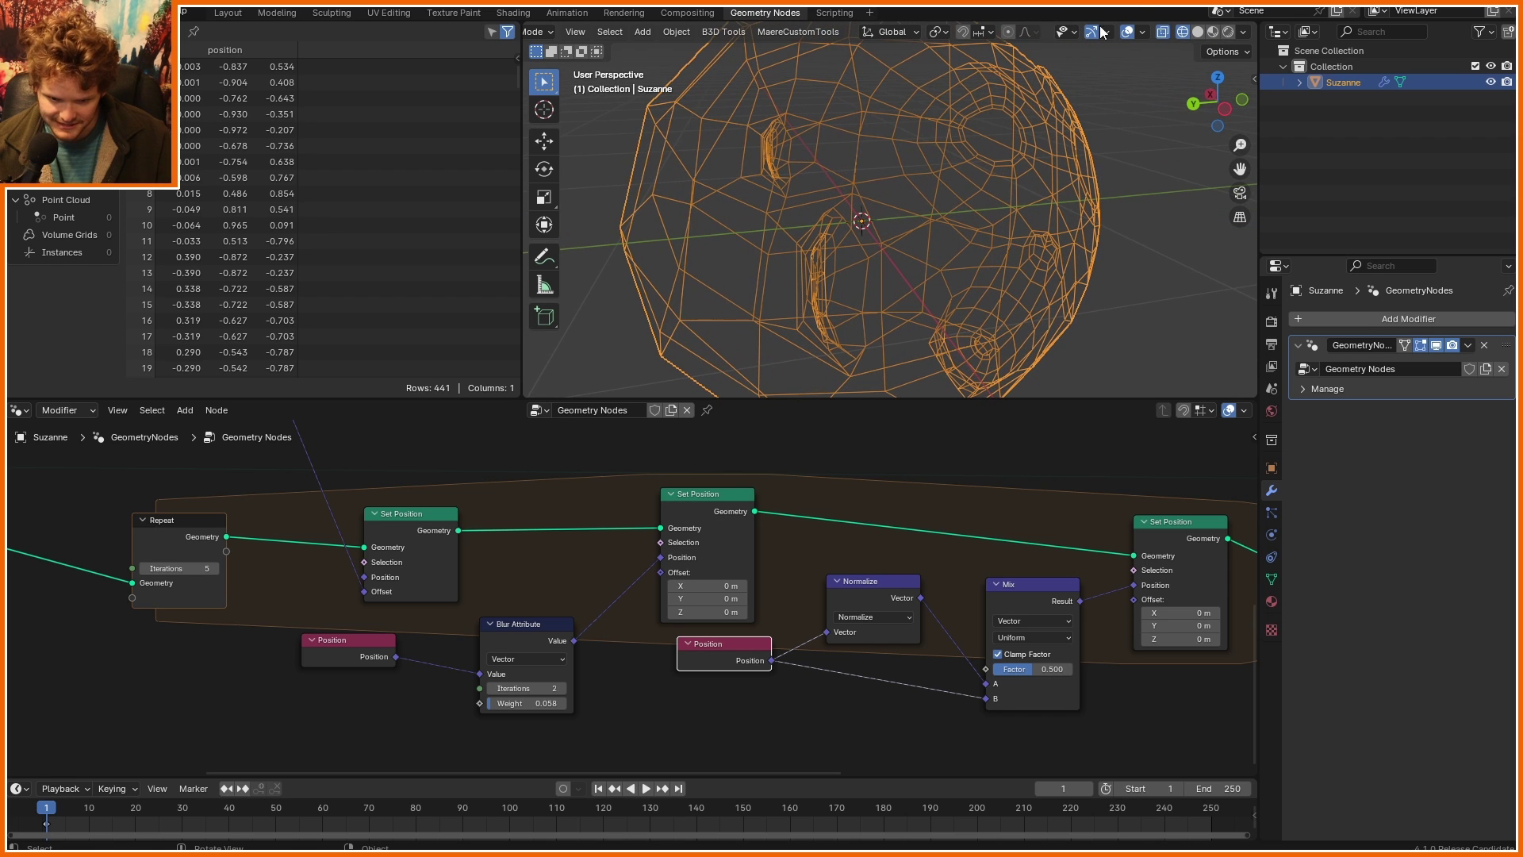
left_click(1199, 32)
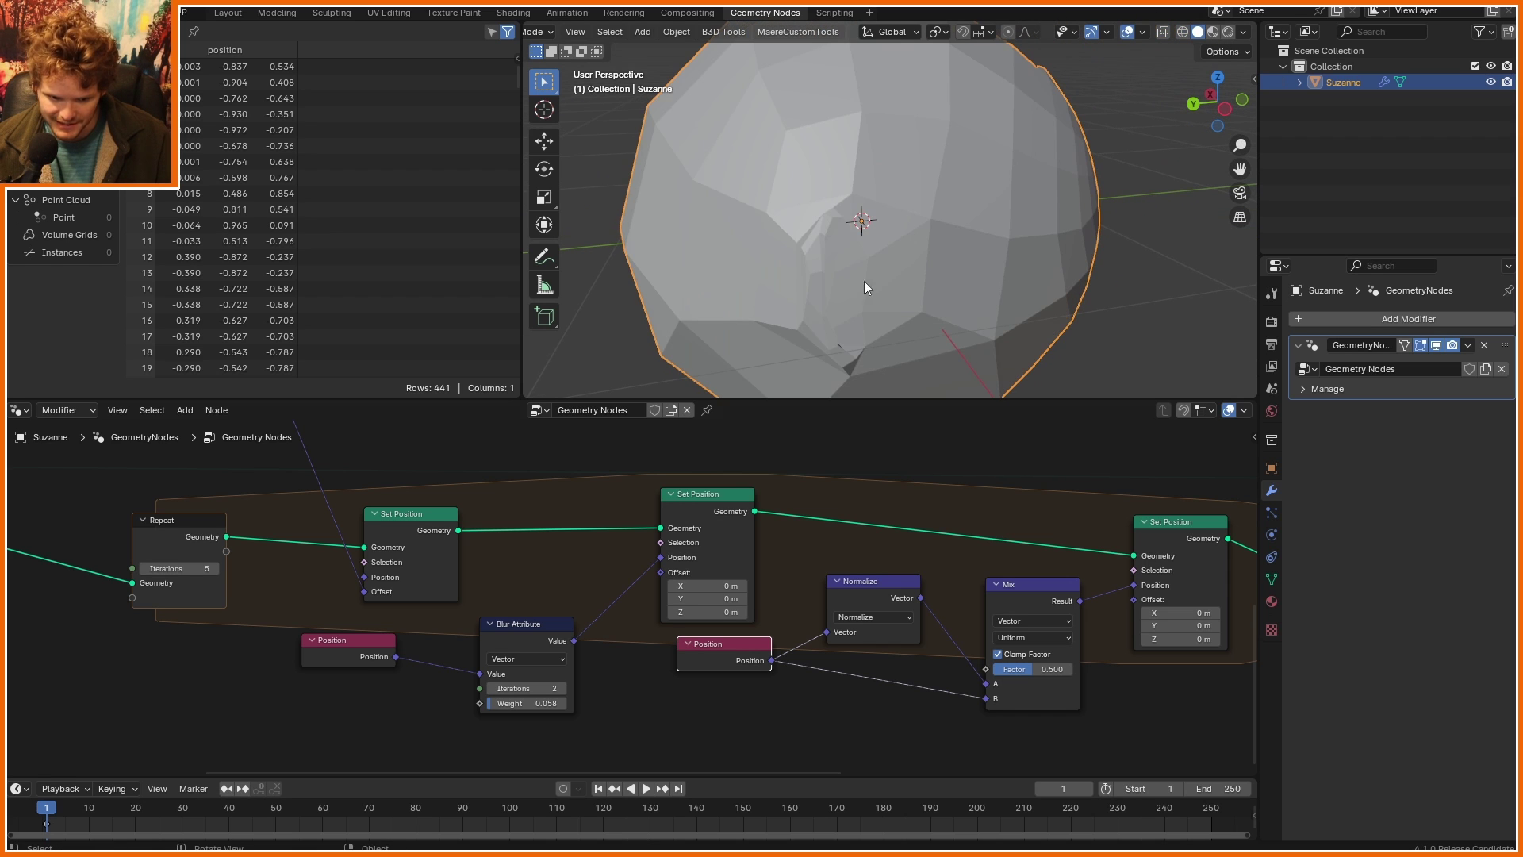
Step: Set the Repeat iterations to 20 and the Blur Attribute to 3 iterations with weight 0.232
left_click(215, 565)
left_click(216, 565)
left_click(215, 565)
left_click(216, 565)
left_click(216, 565)
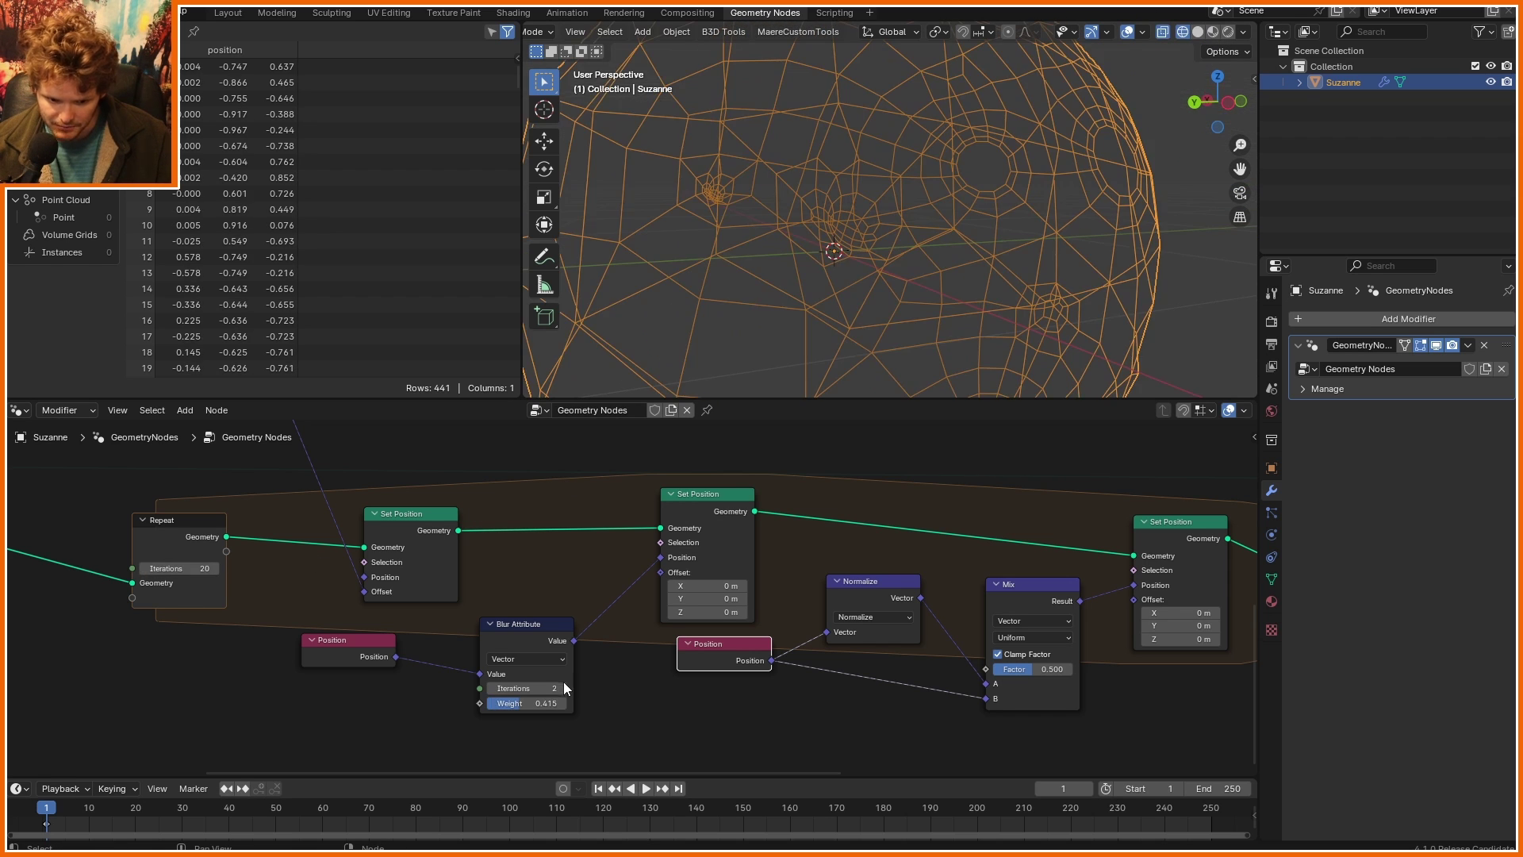
left_click(562, 688)
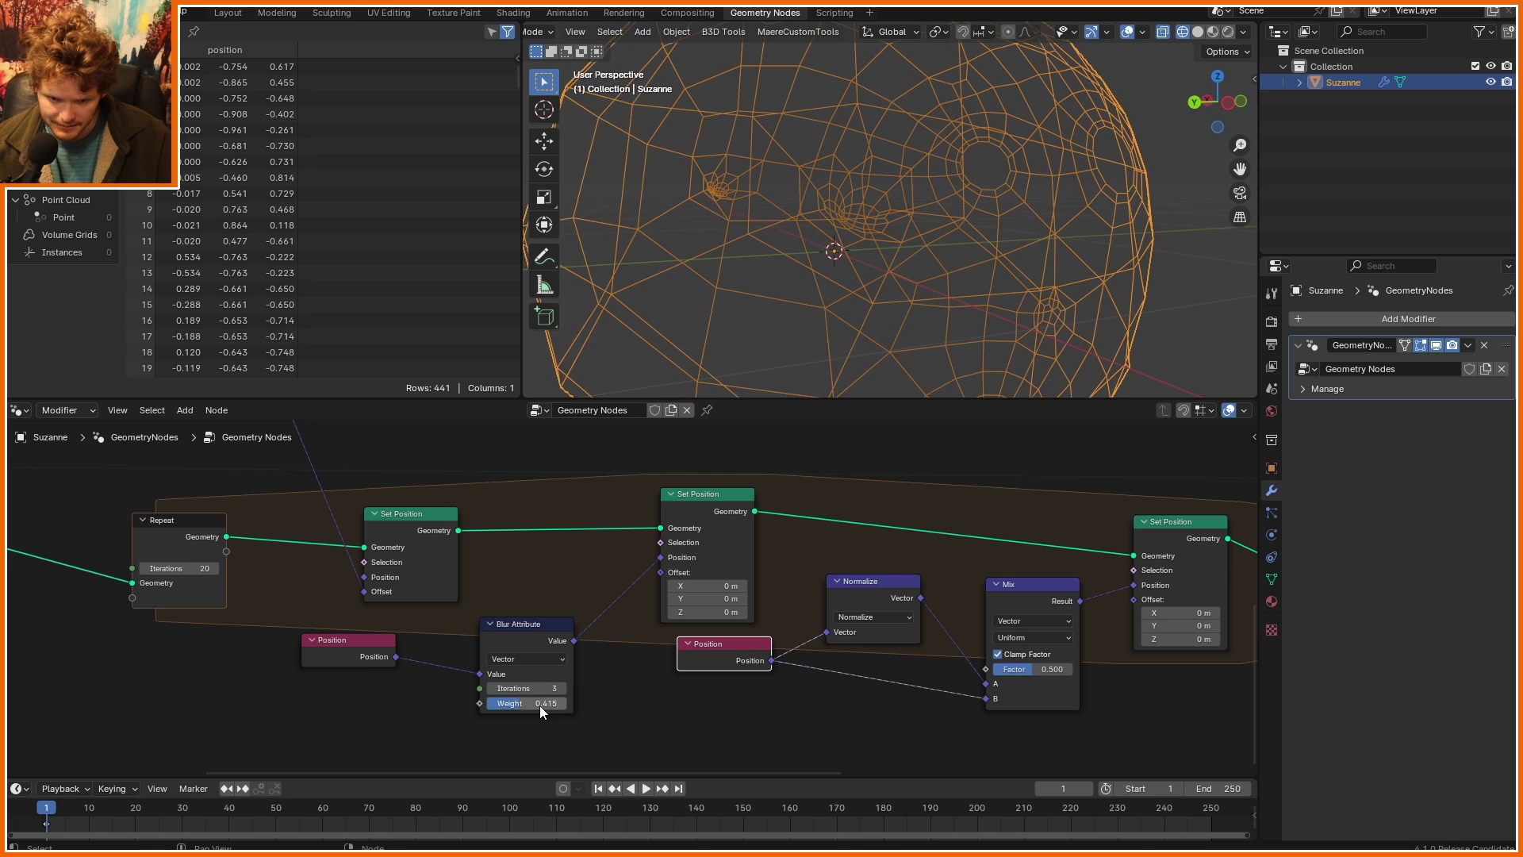
left_click_drag(541, 705, 464, 705)
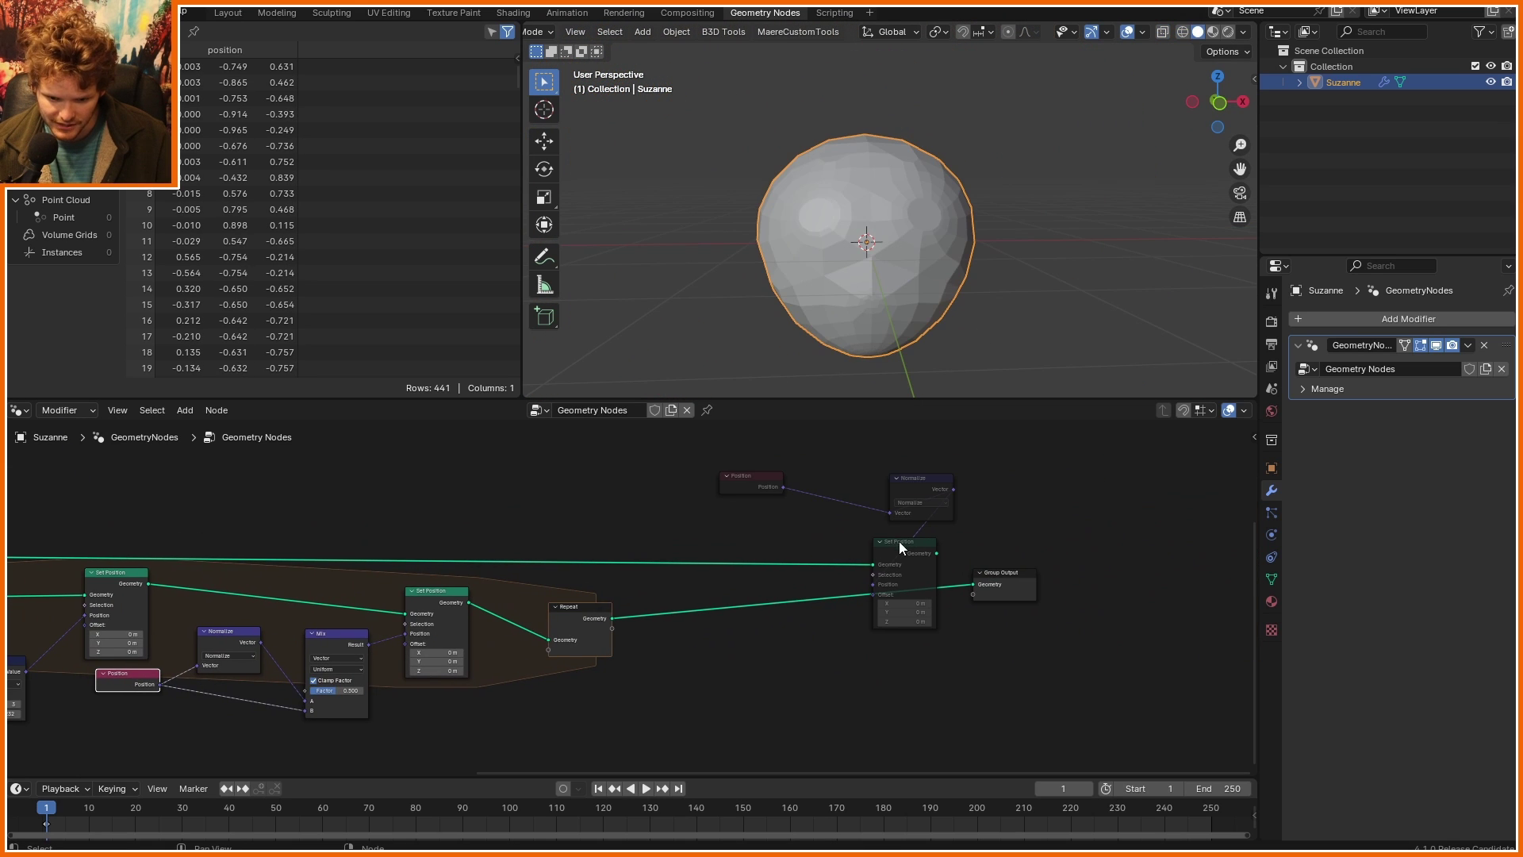
Step: Reactivate the Set Position and Normalize nodes after the Repeat zone, feed in the Repeat geometry, and toggle that Set Position's mute to compare
left_click_drag(898, 541, 811, 578)
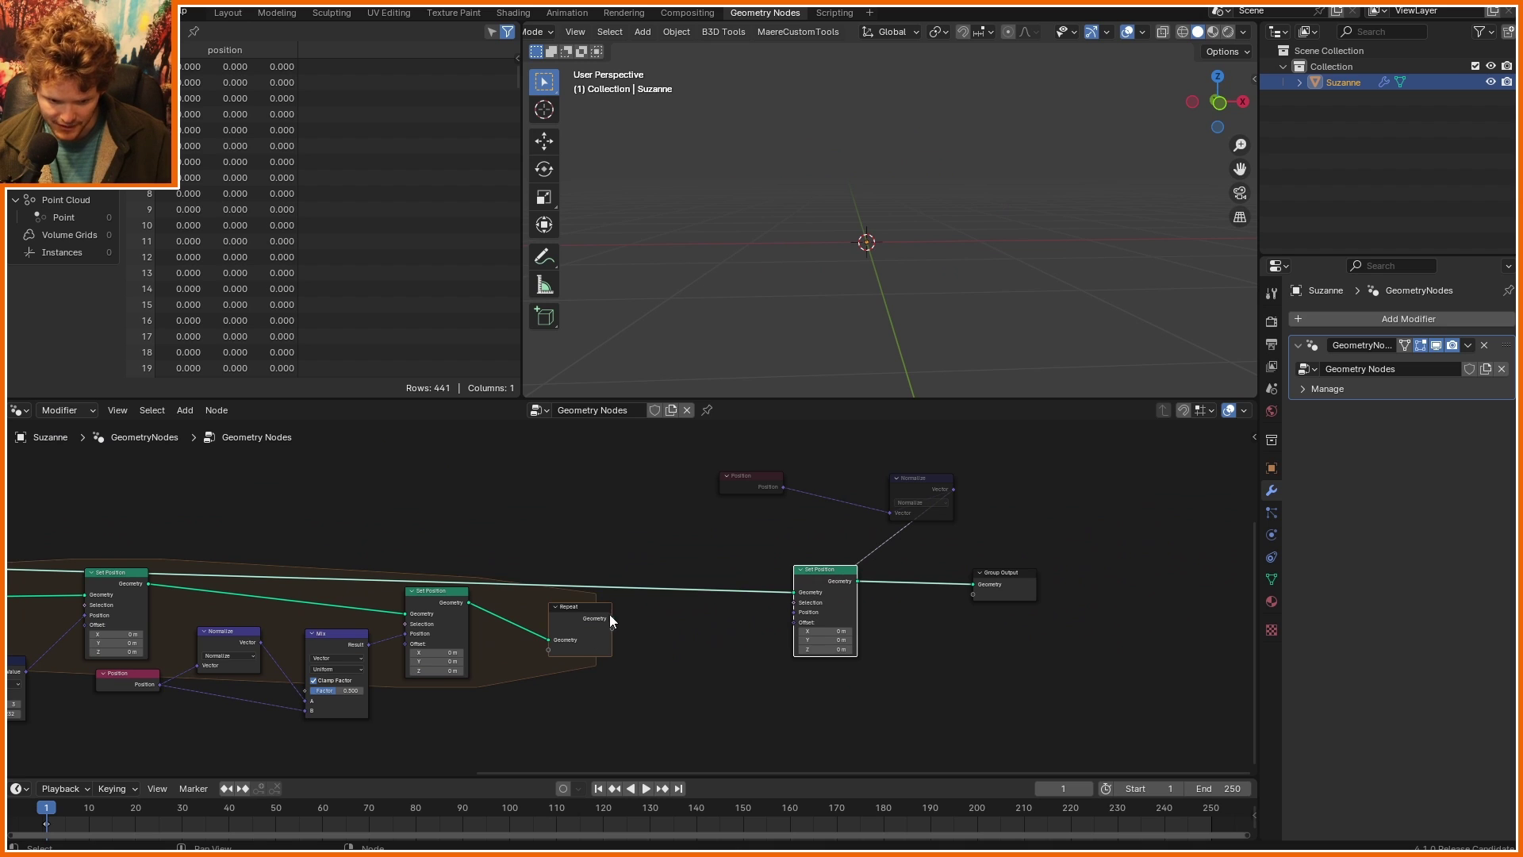
left_click_drag(610, 617, 803, 591)
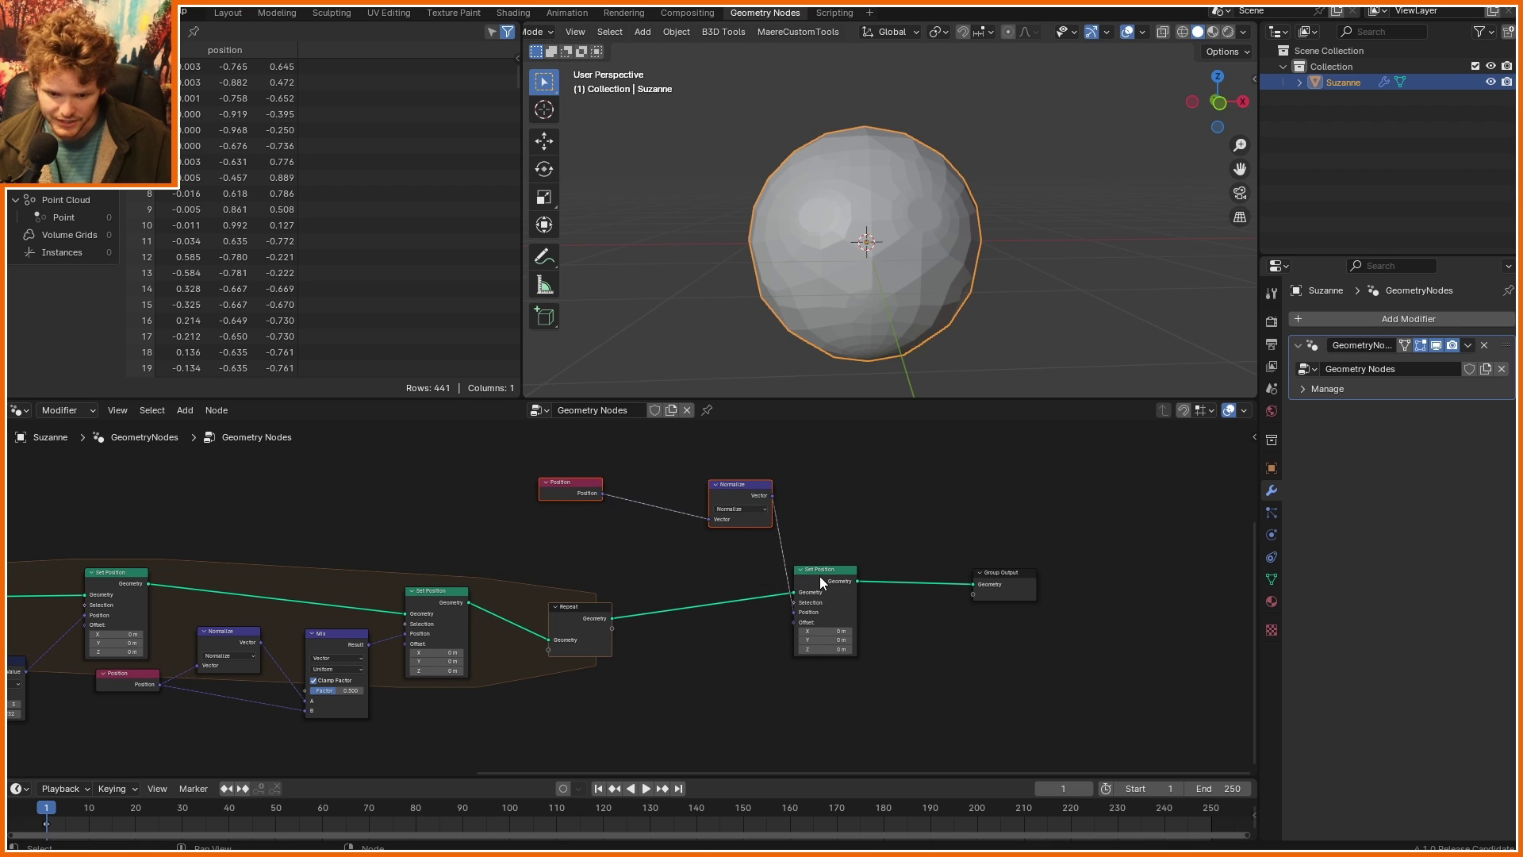
left_click(820, 576)
key("m")
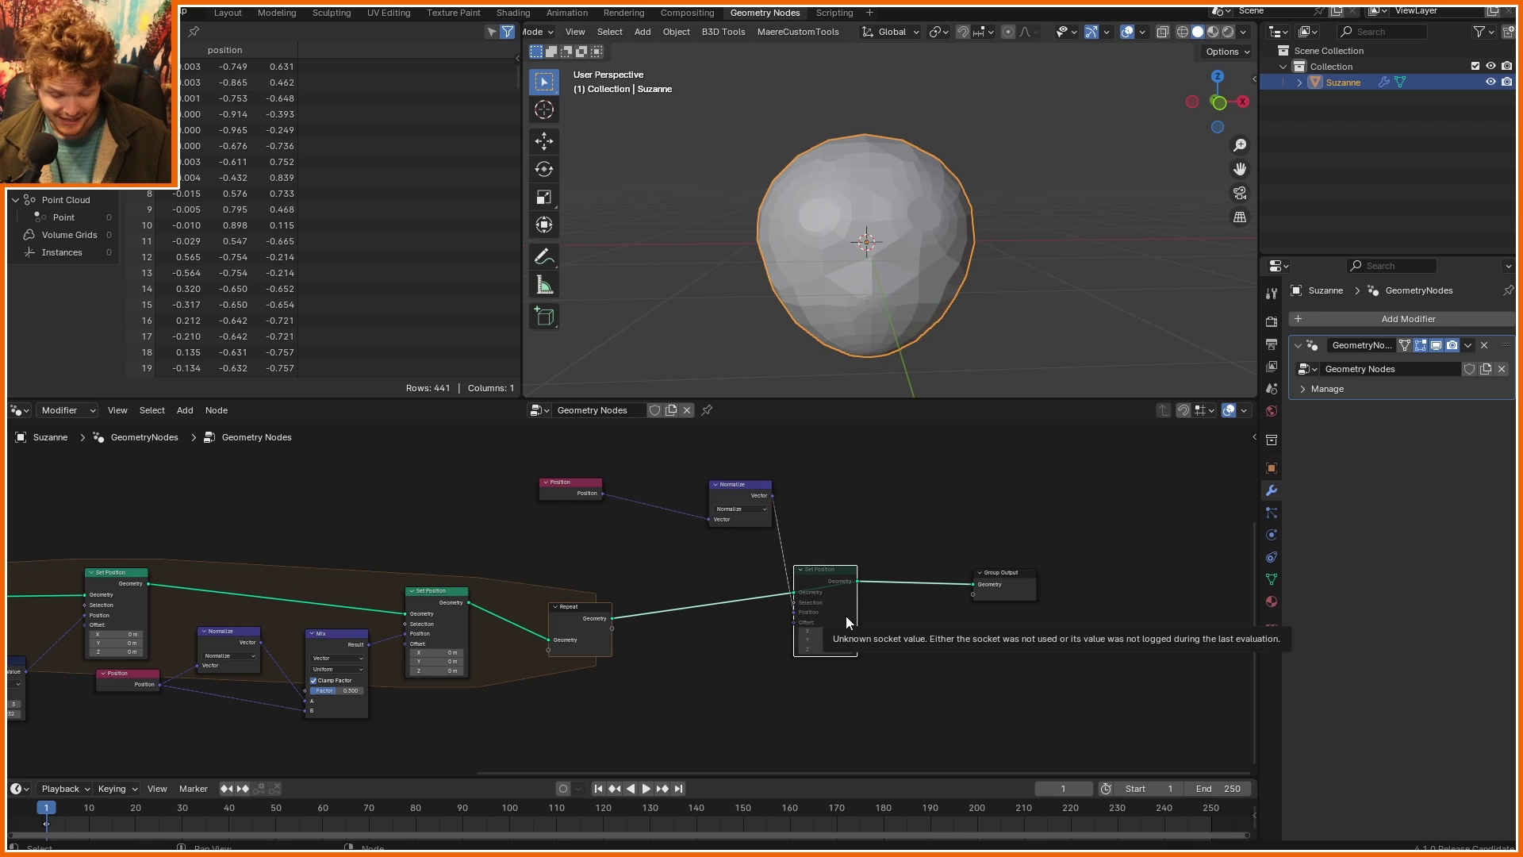
key("m")
middle_click_drag(678, 603, 639, 606)
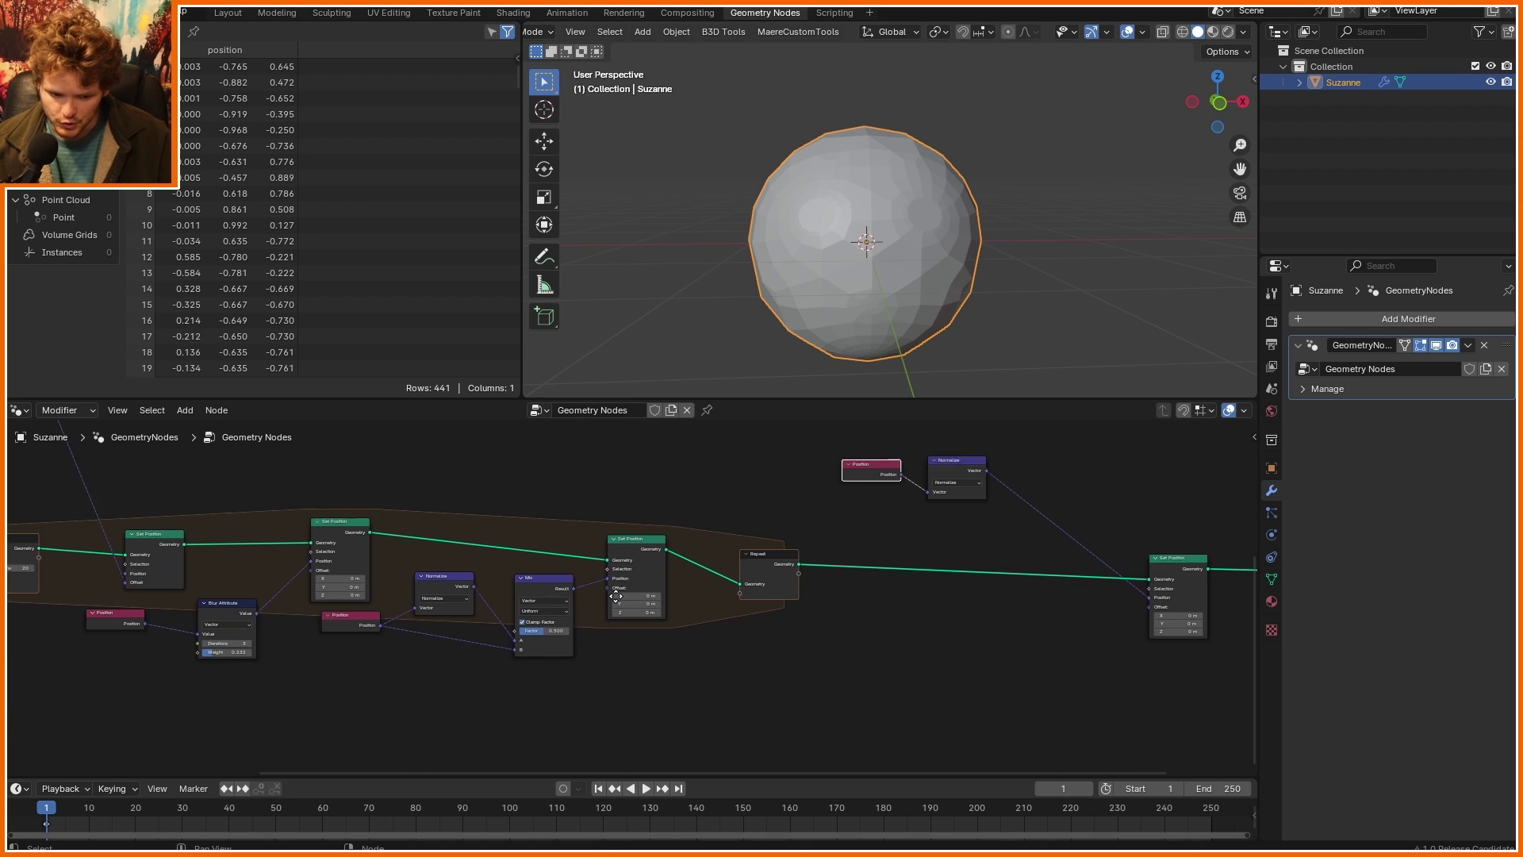
Step: Move the Group Input back and insert a Store Named Attribute node between it and the Repeat zone's start
middle_click_drag(248, 599, 631, 589)
middle_click_drag(249, 573, 398, 595)
left_click_drag(327, 591, 181, 505)
key("g")
left_click(397, 668)
middle_click_drag(444, 625, 344, 540)
scroll(344, 540, "up", 2)
key("shift+a")
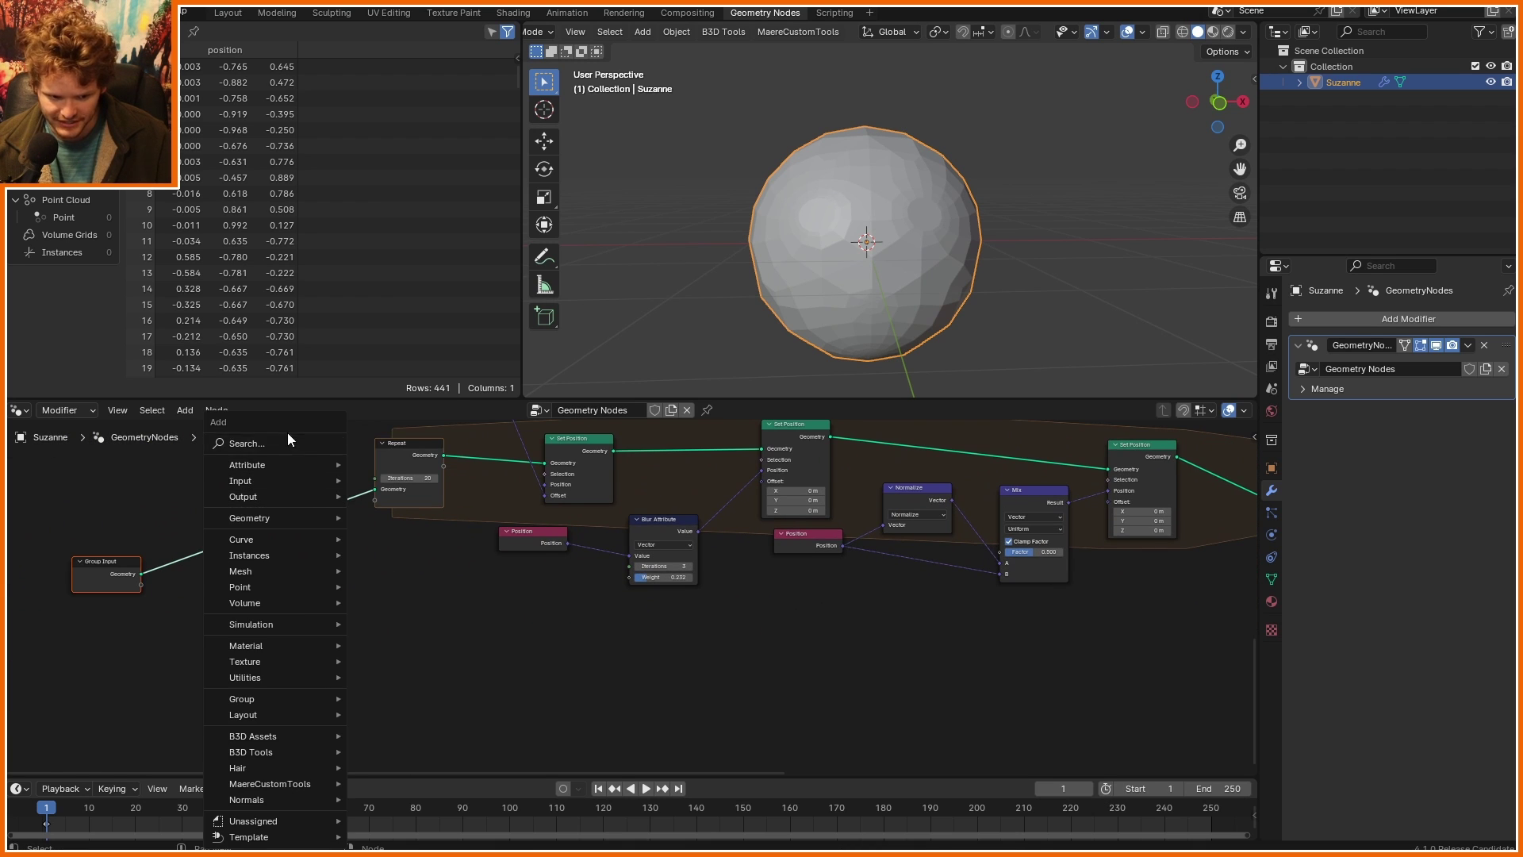
left_click(414, 551)
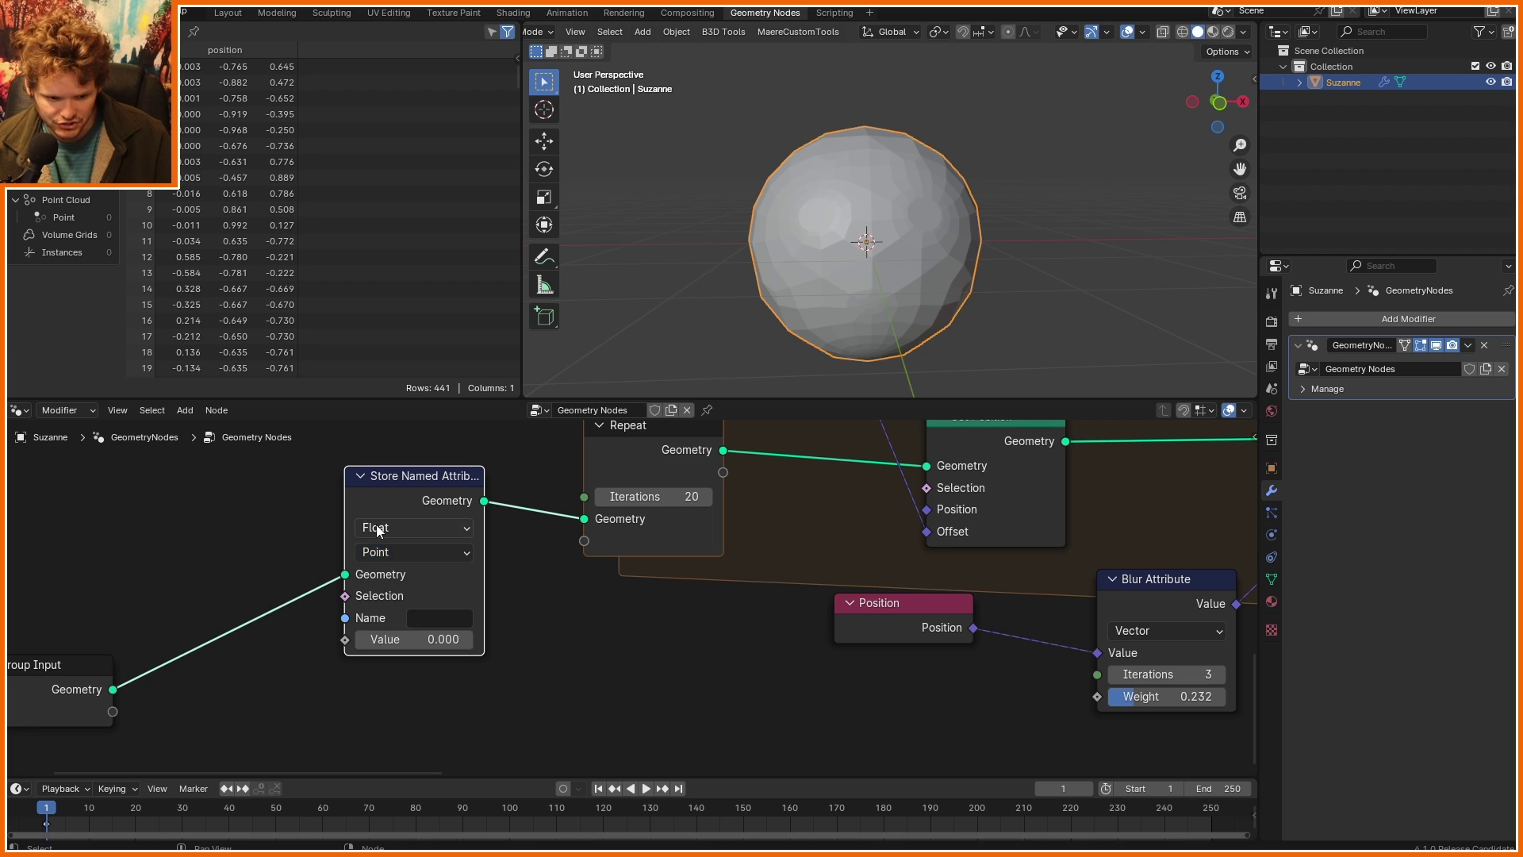
Step: Set Store Named Attribute to Vector, name it "pos", and feed its Value from a Position node
left_click(378, 529)
key("v")
left_click(439, 620)
type("pos")
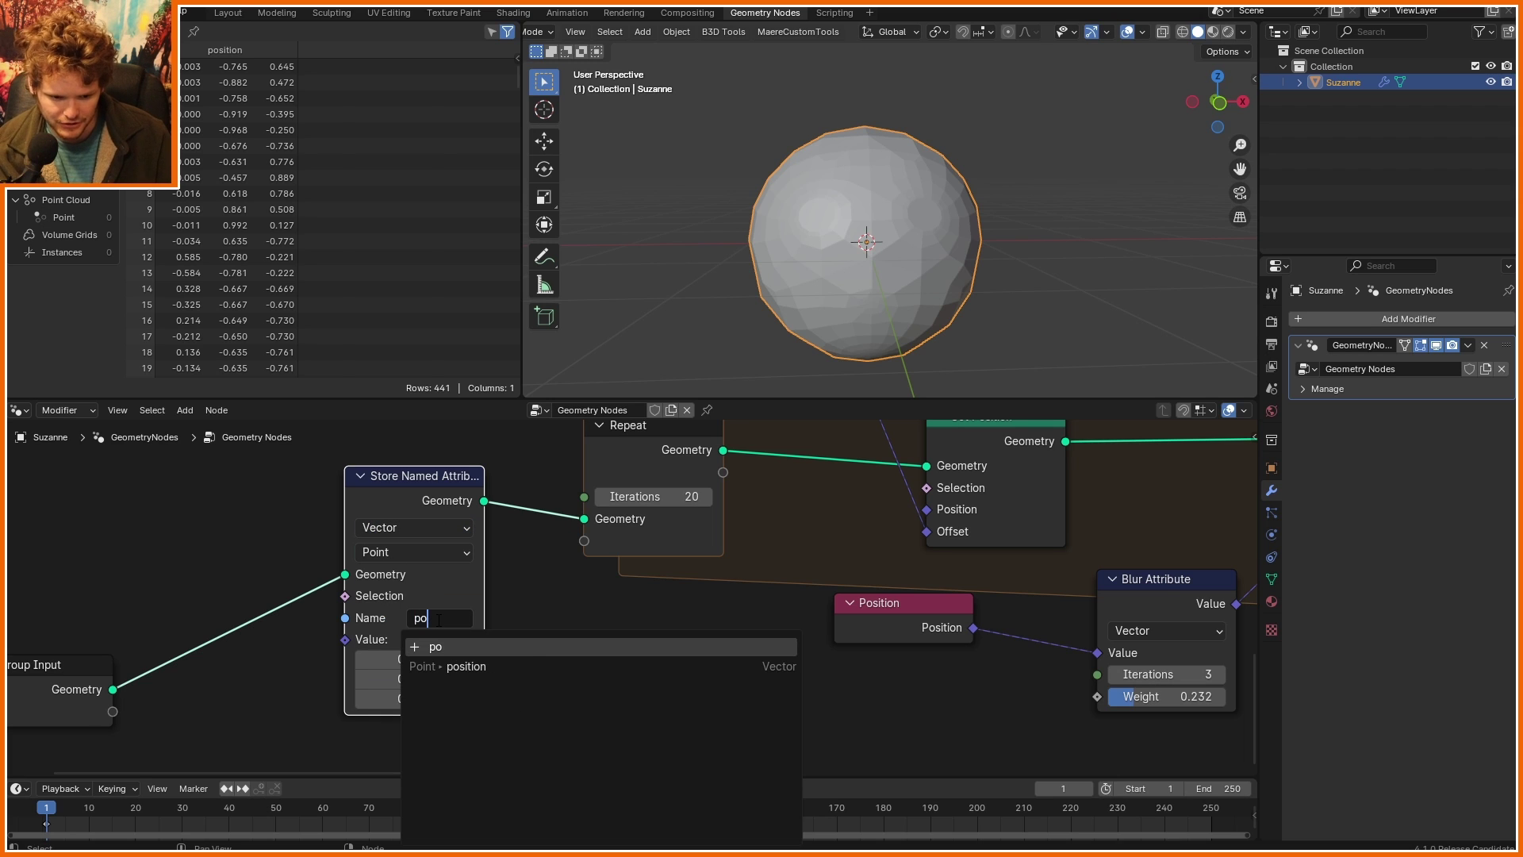
key("Return")
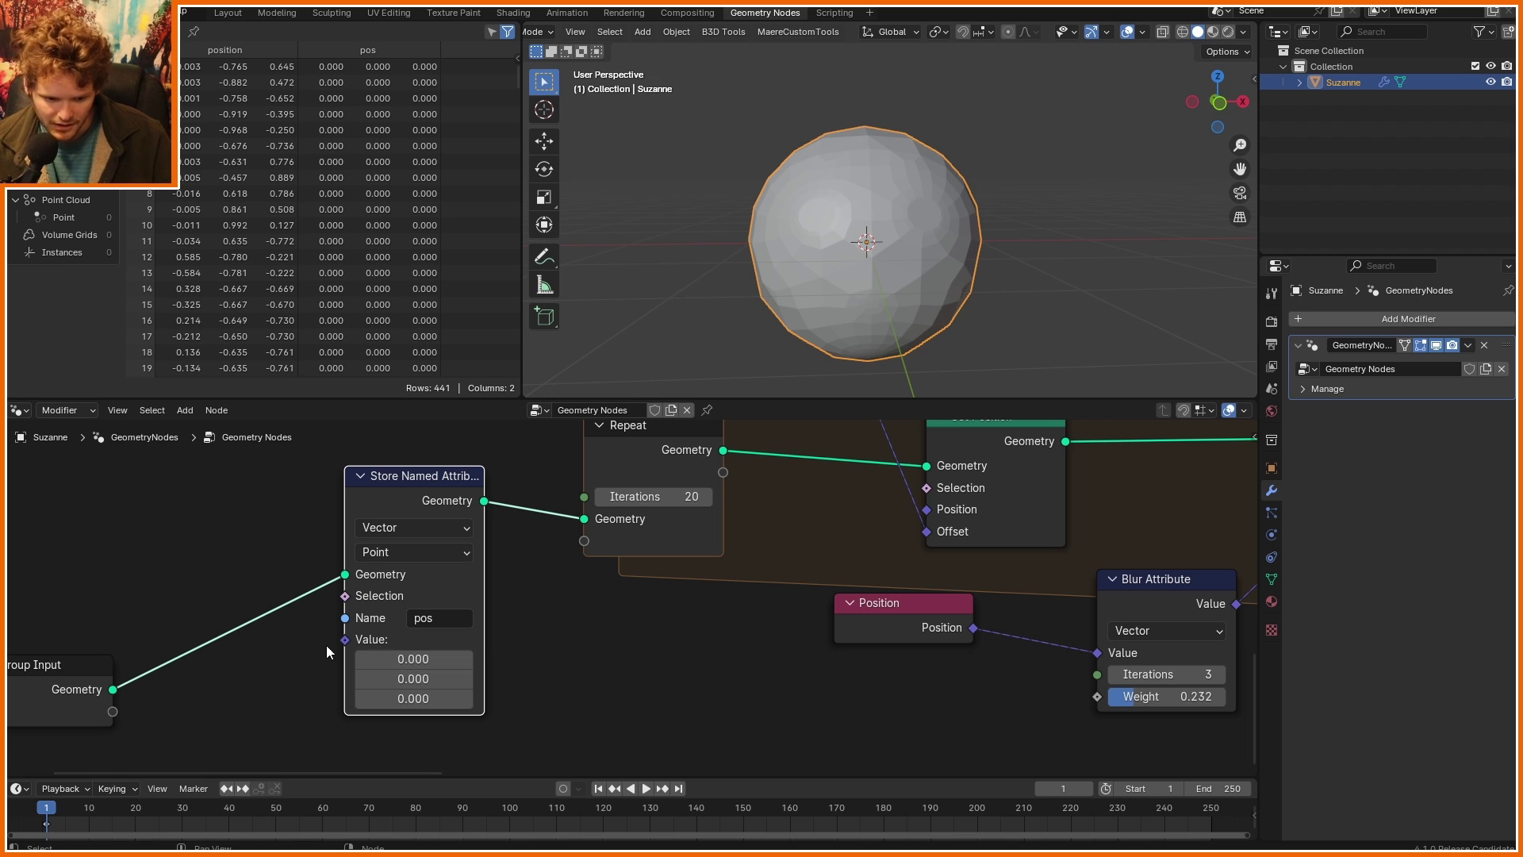
left_click_drag(344, 640, 150, 561)
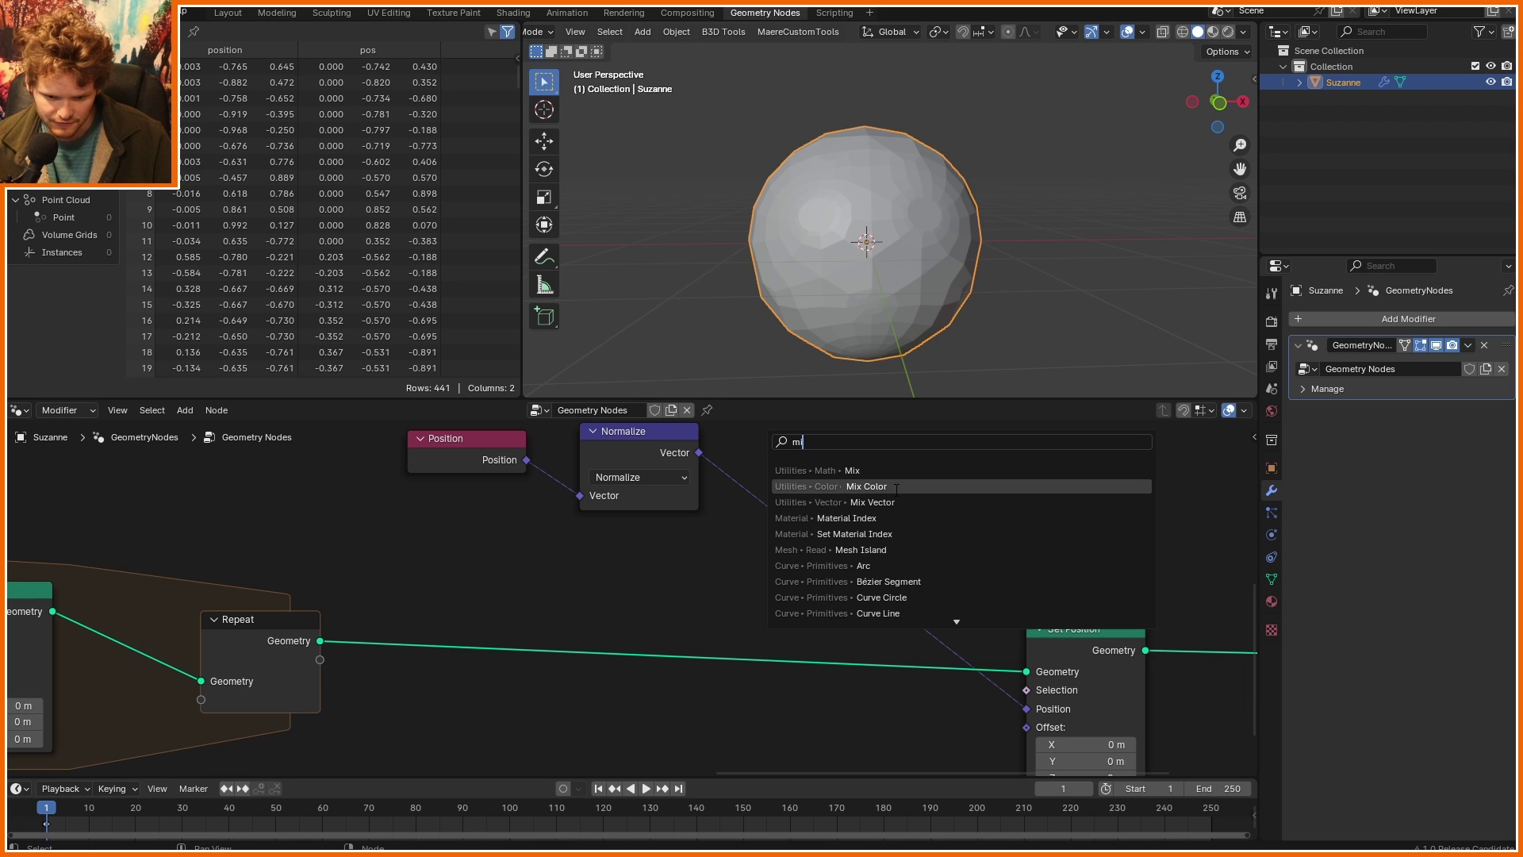
Step: Insert a vector Mix node between the Normalize and the final Set Position's Position input
left_click(895, 502)
left_click(835, 395)
middle_click_drag(782, 506, 807, 560)
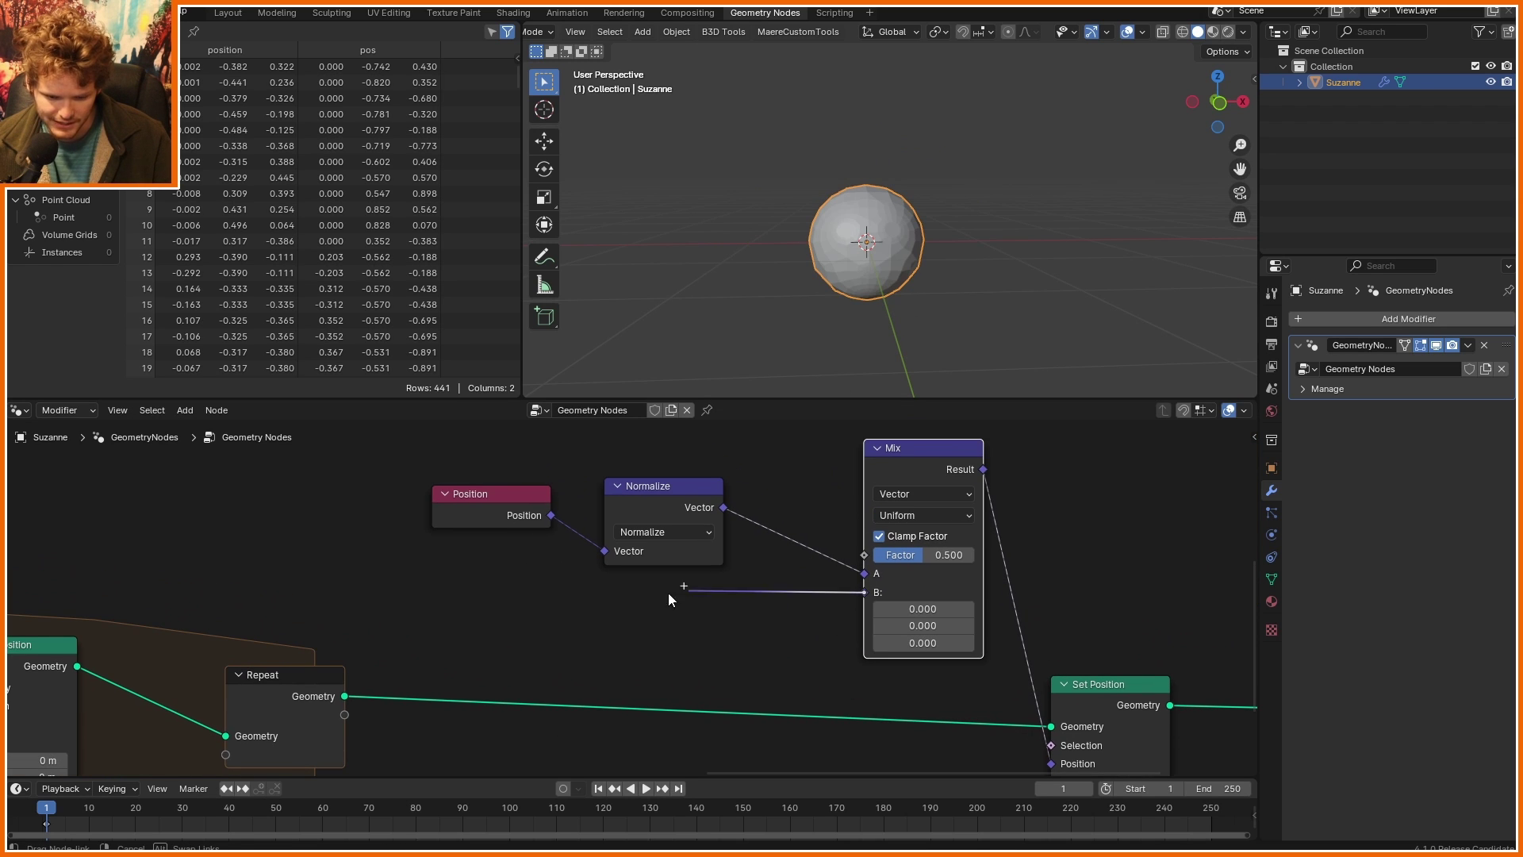
Step: Connect a vector Named Attribute node reading "pos" to the Mix node's B input
left_click_drag(669, 593, 613, 606)
type("nam")
key("Return")
left_click(613, 606)
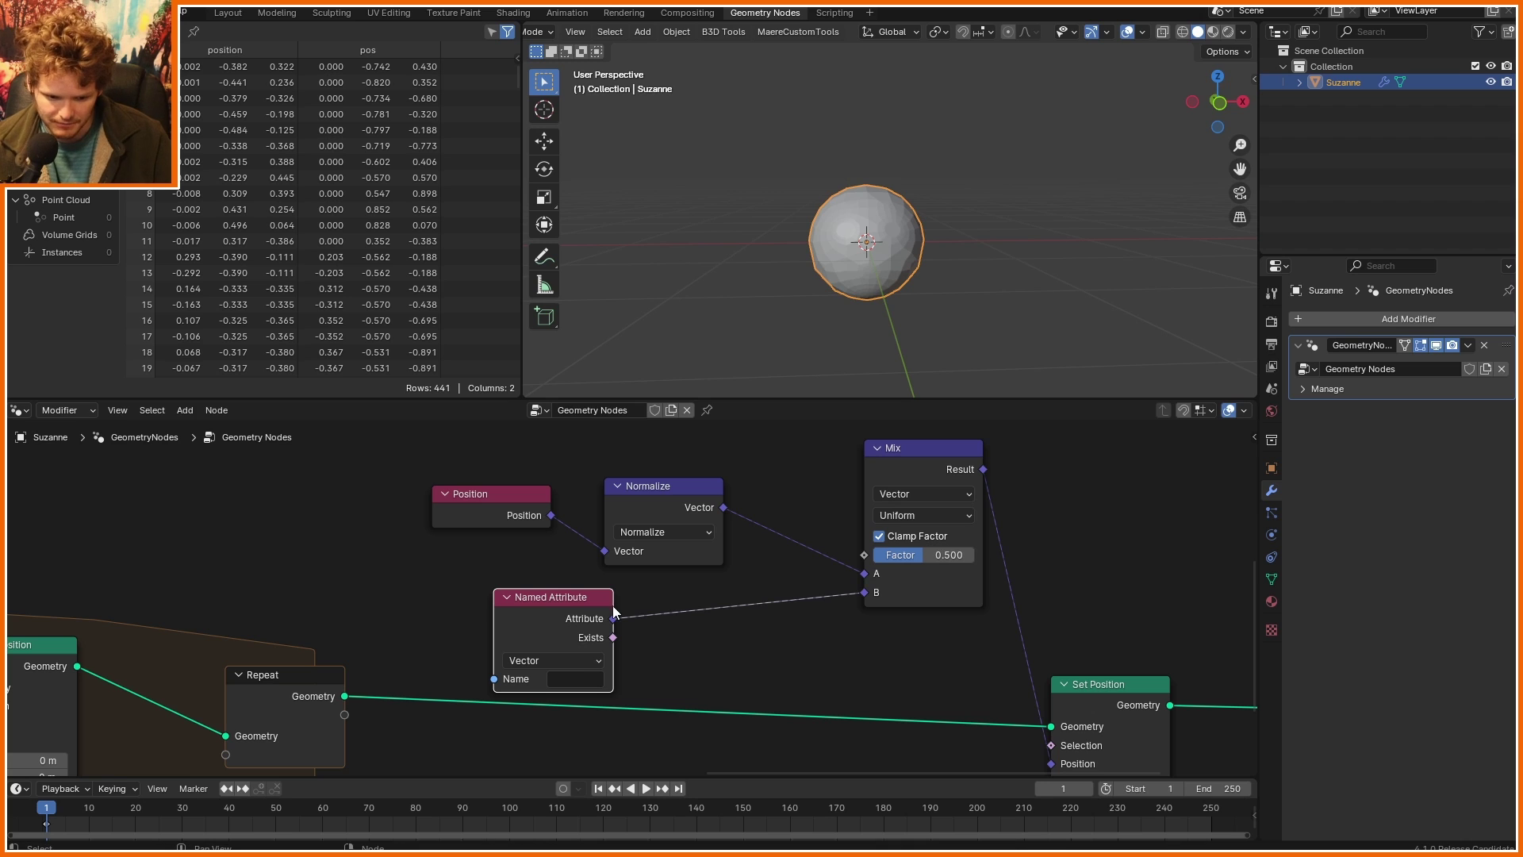
left_click(579, 686)
left_click(689, 520)
Step: Preview the blend with the Mix factor at 0, turn off Clamp Factor, and raise the factor to 1
mouse_move(883, 553)
left_mouse_down()
mouse_move(933, 553)
mouse_move(864, 553)
mouse_move(936, 553)
mouse_move(873, 553)
left_mouse_up()
mouse_move(857, 245)
middle_mouse_down()
mouse_move(1010, 228)
mouse_move(872, 238)
mouse_move(842, 220)
mouse_move(848, 255)
middle_mouse_up()
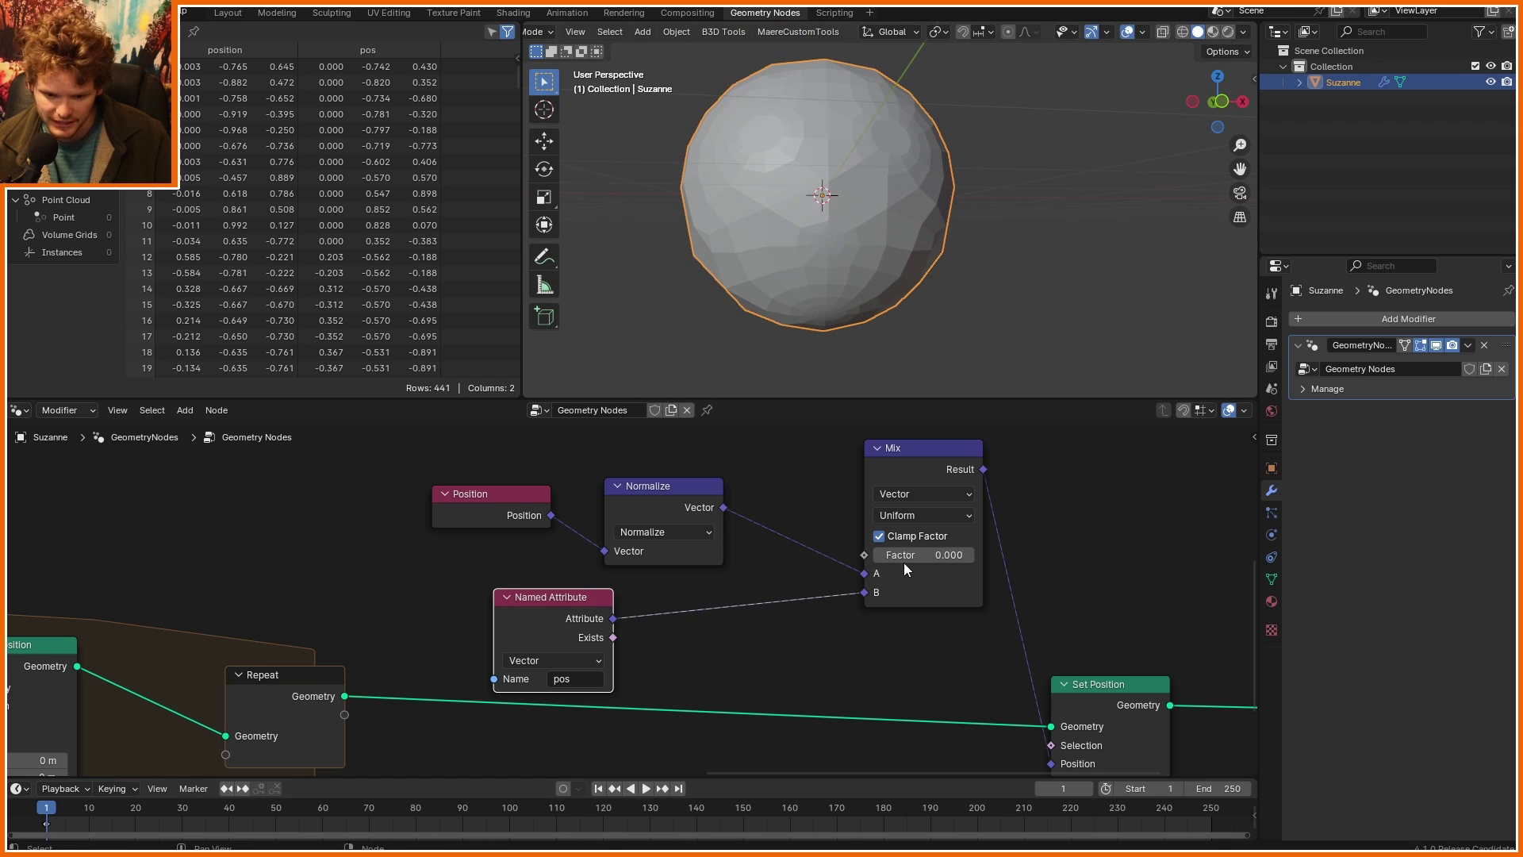
left_click_drag(924, 555, 972, 555)
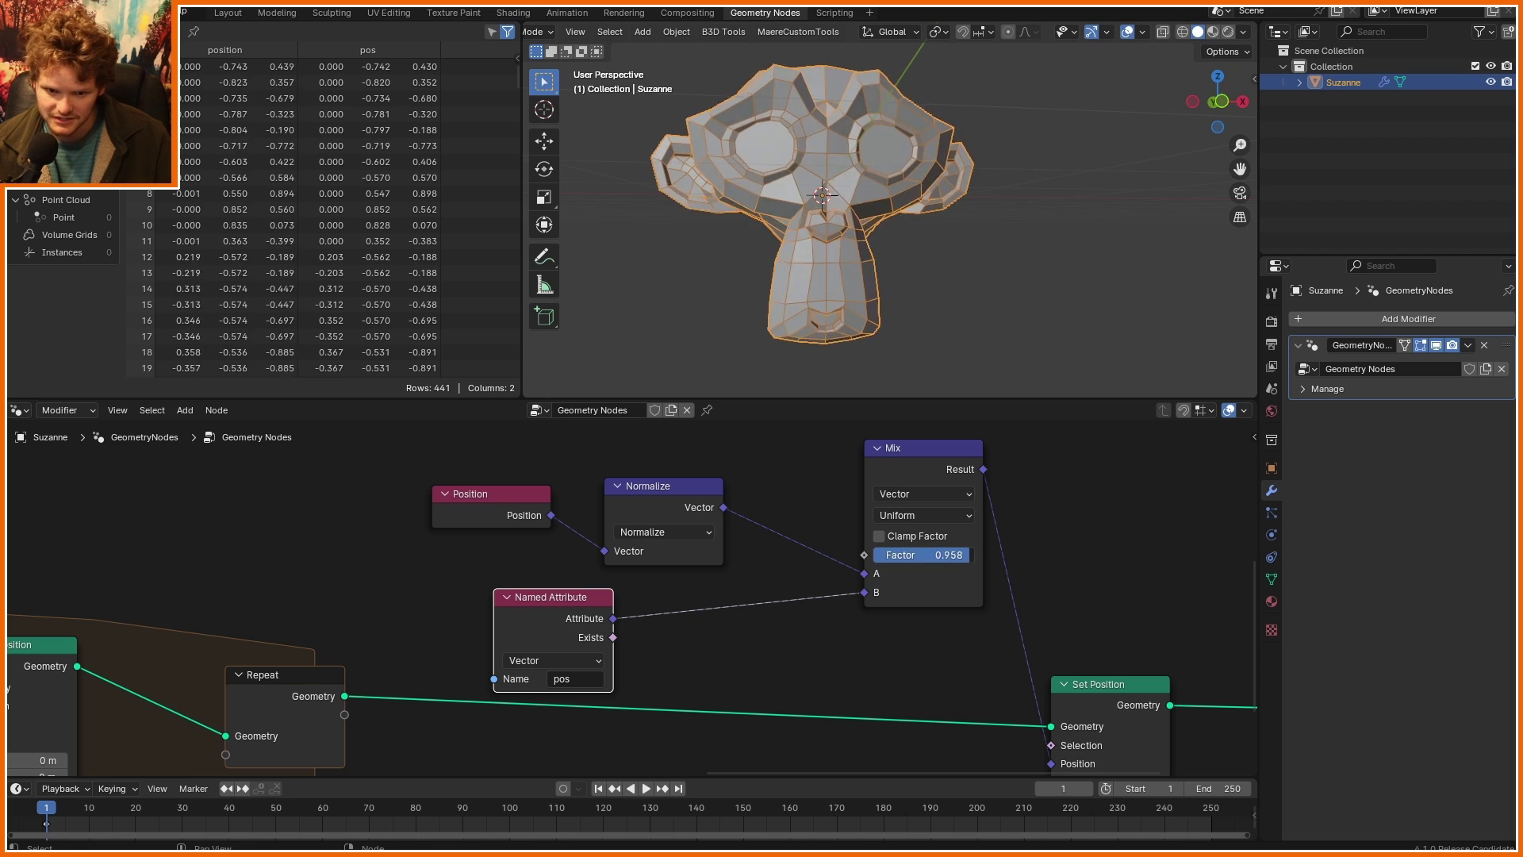
Step: Try To Sphere with a factor of 1 on the mesh in Edit Mode, undo it, and return to Object Mode
key("Tab")
key("F3")
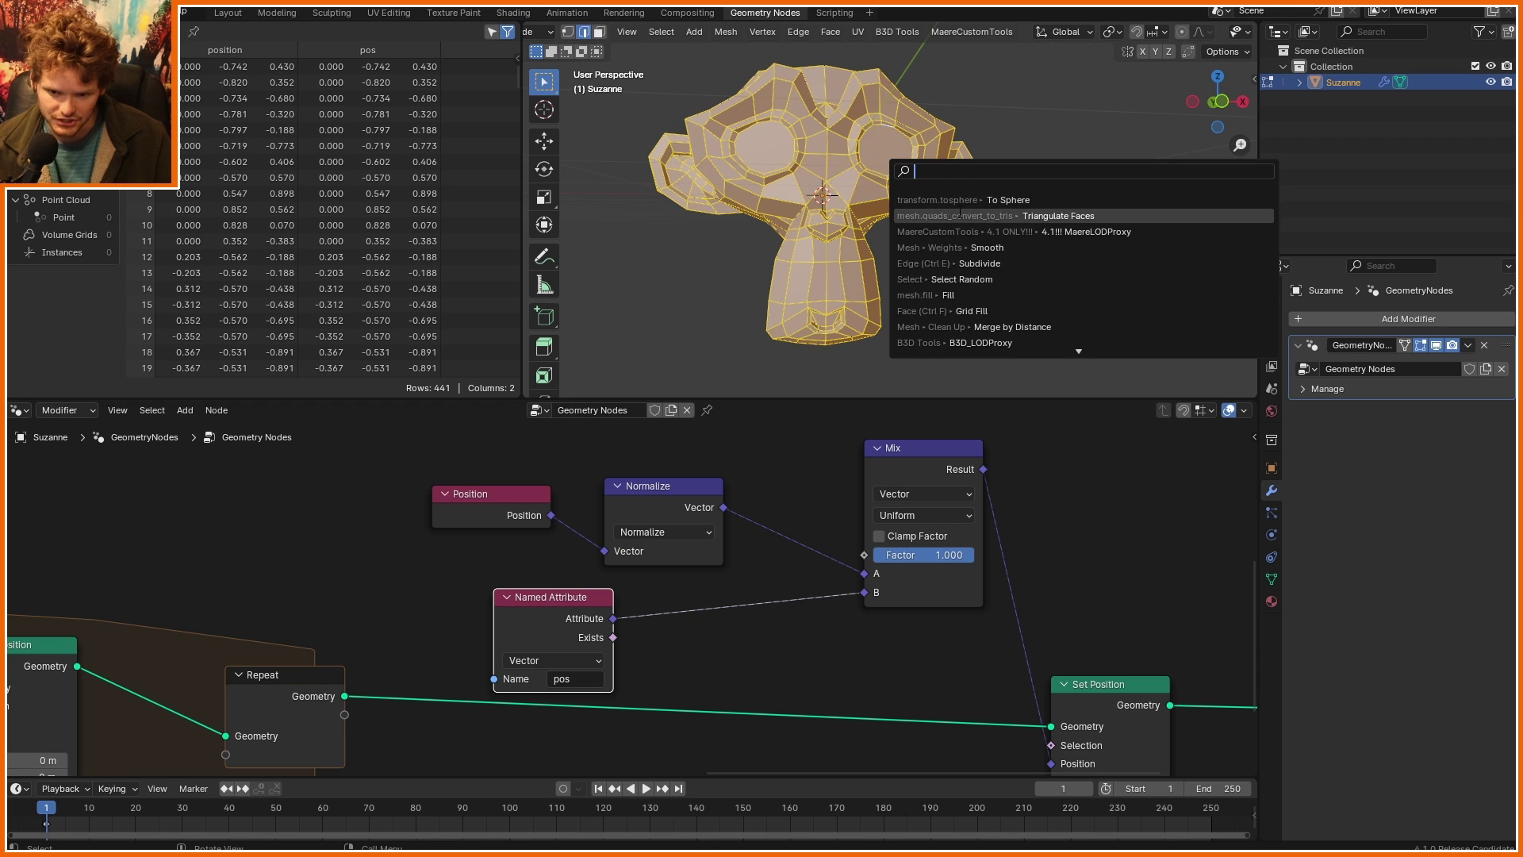
left_click(969, 198)
type("1")
key("Return")
middle_click_drag(842, 186, 859, 212)
key("ctrl+z")
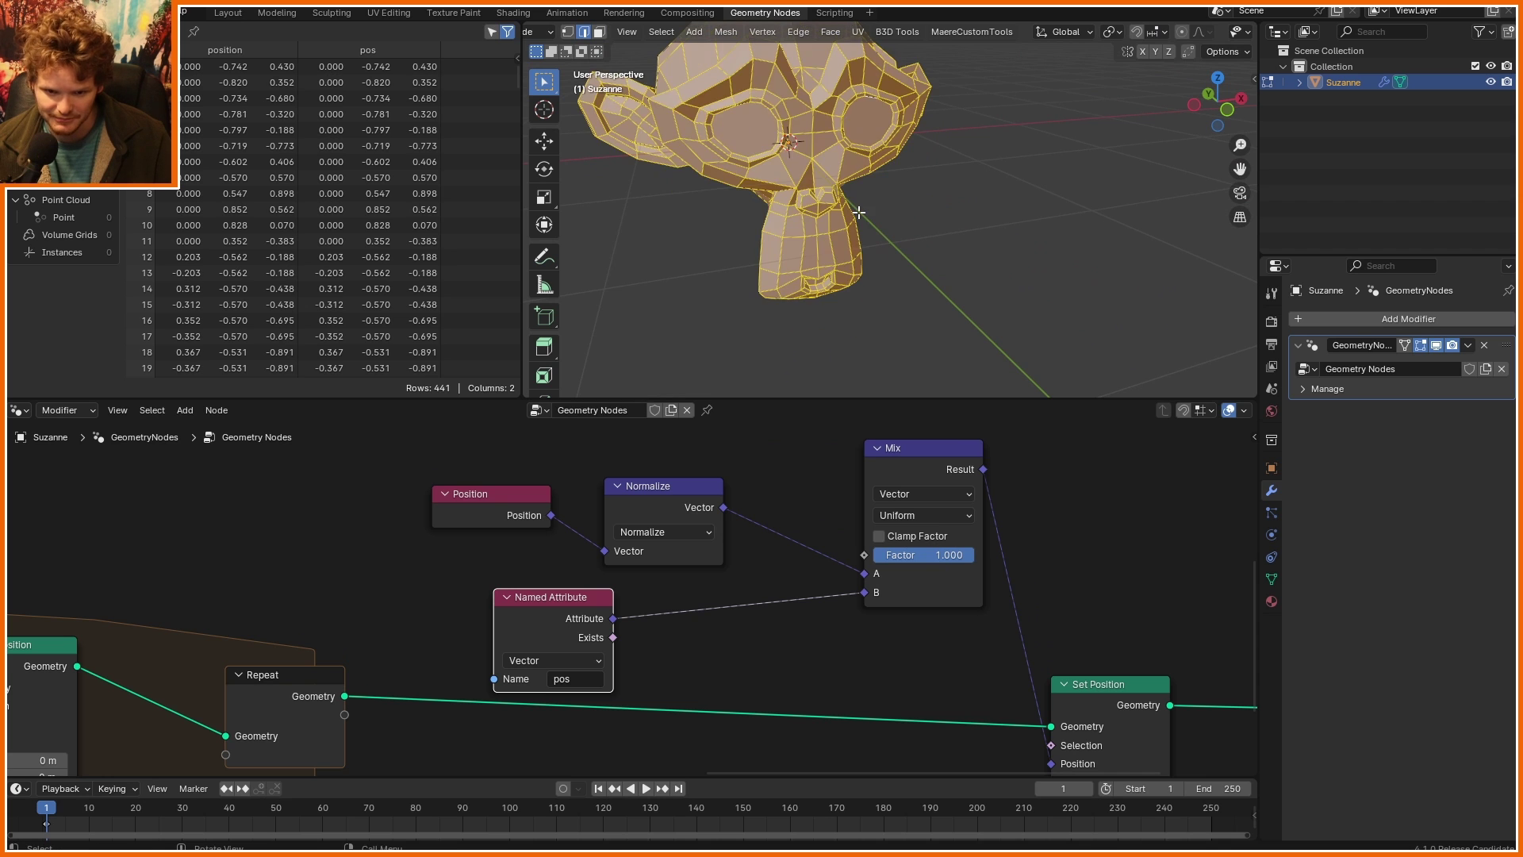
key("Tab")
Step: Lower the Mix factor to blend Suzanne back toward the sphere
left_click_drag(953, 561, 865, 559)
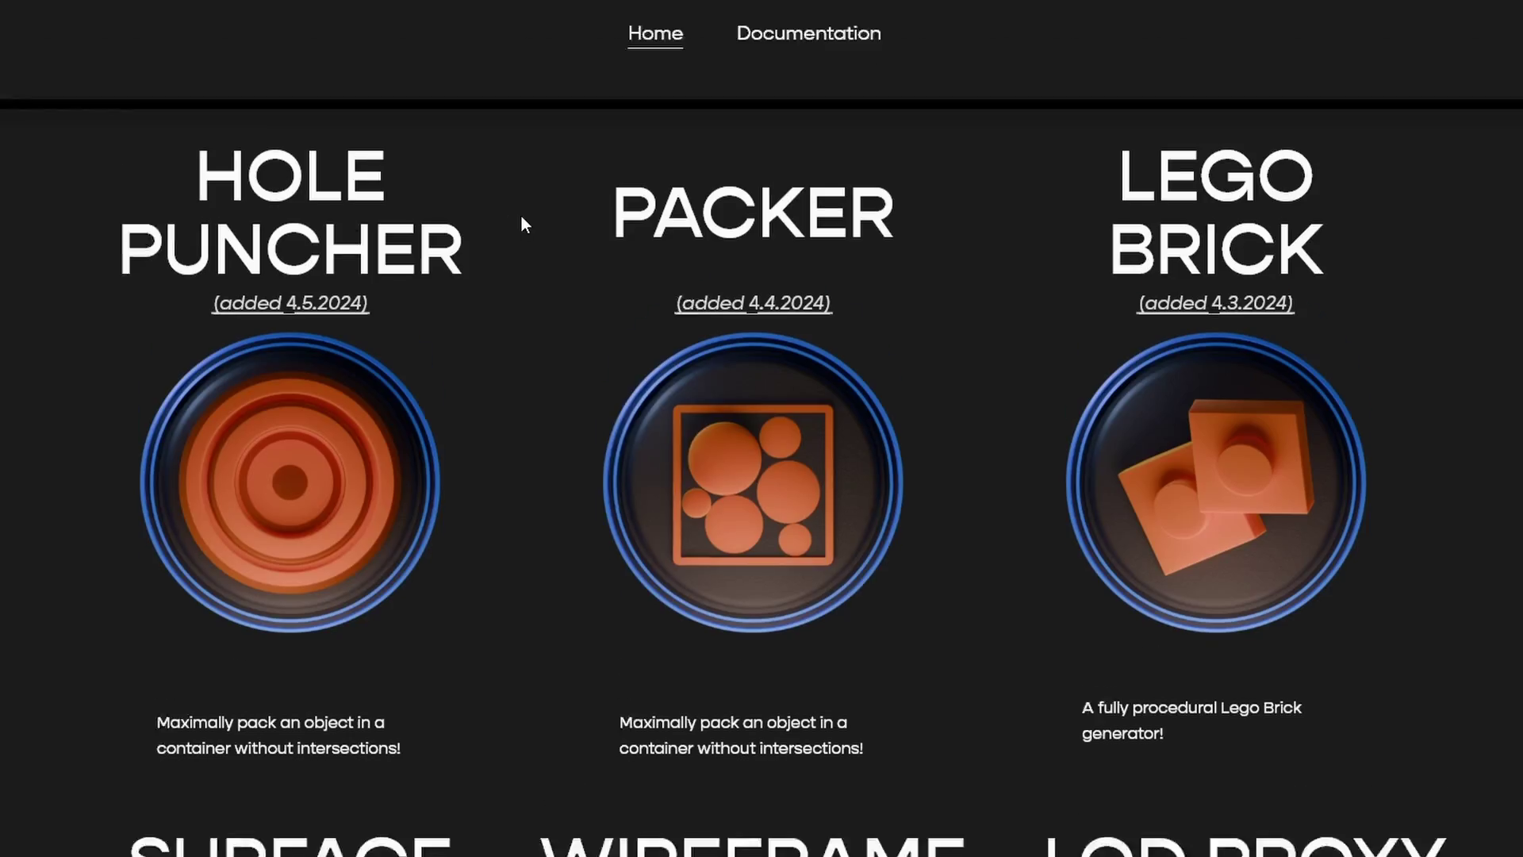
Step: Switch to the website, look through the tools on its Home page, and view its Traffic Sources analytics
scroll(556, 234, "down", 15)
scroll(793, 405, "up", 7)
left_click(794, 405)
scroll(714, 318, "down", 1)
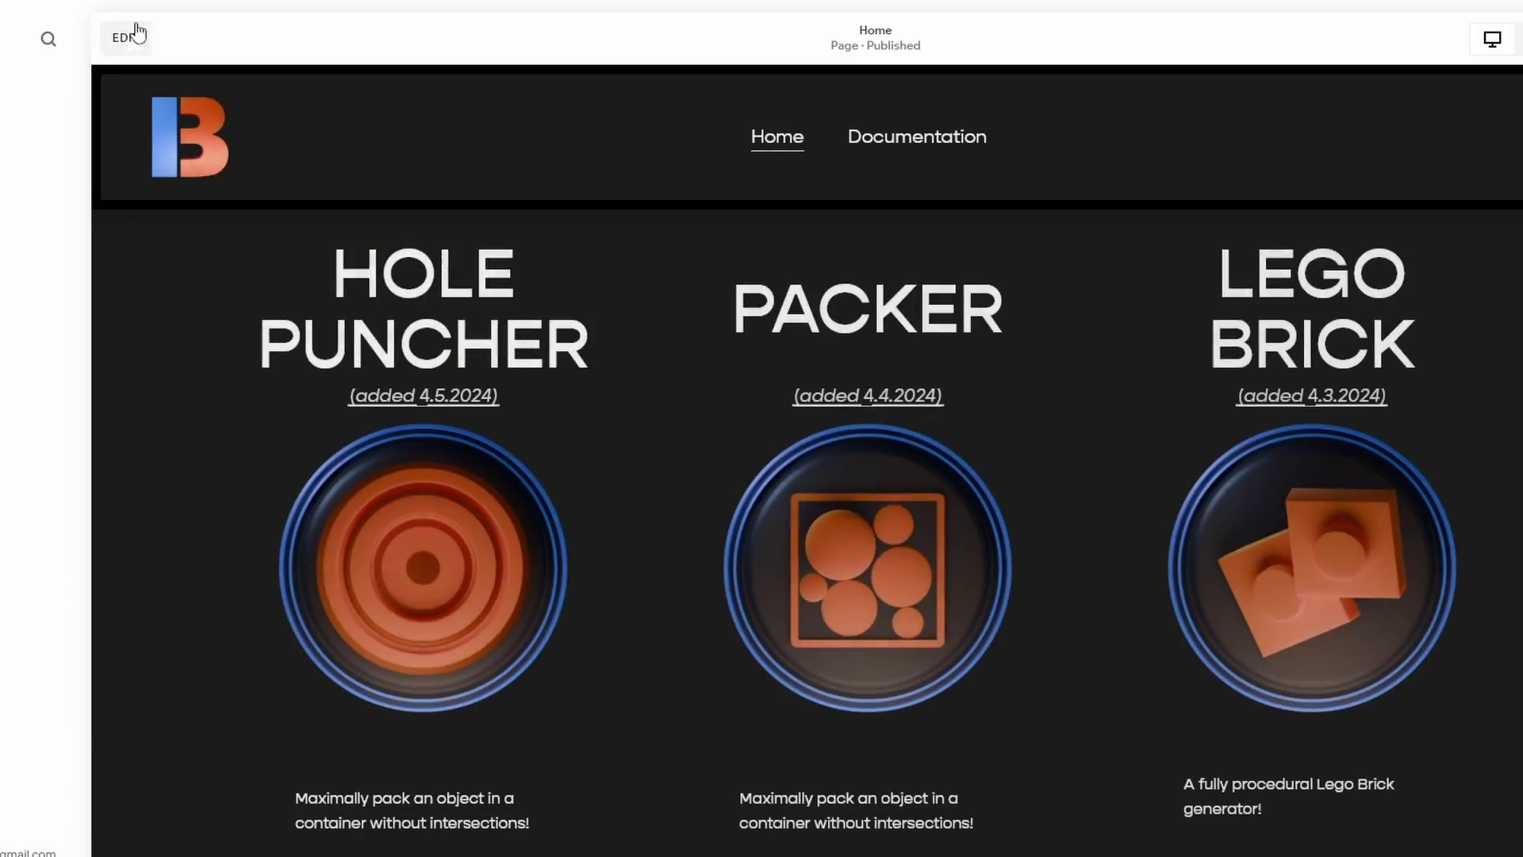
scroll(534, 339, "down", 1)
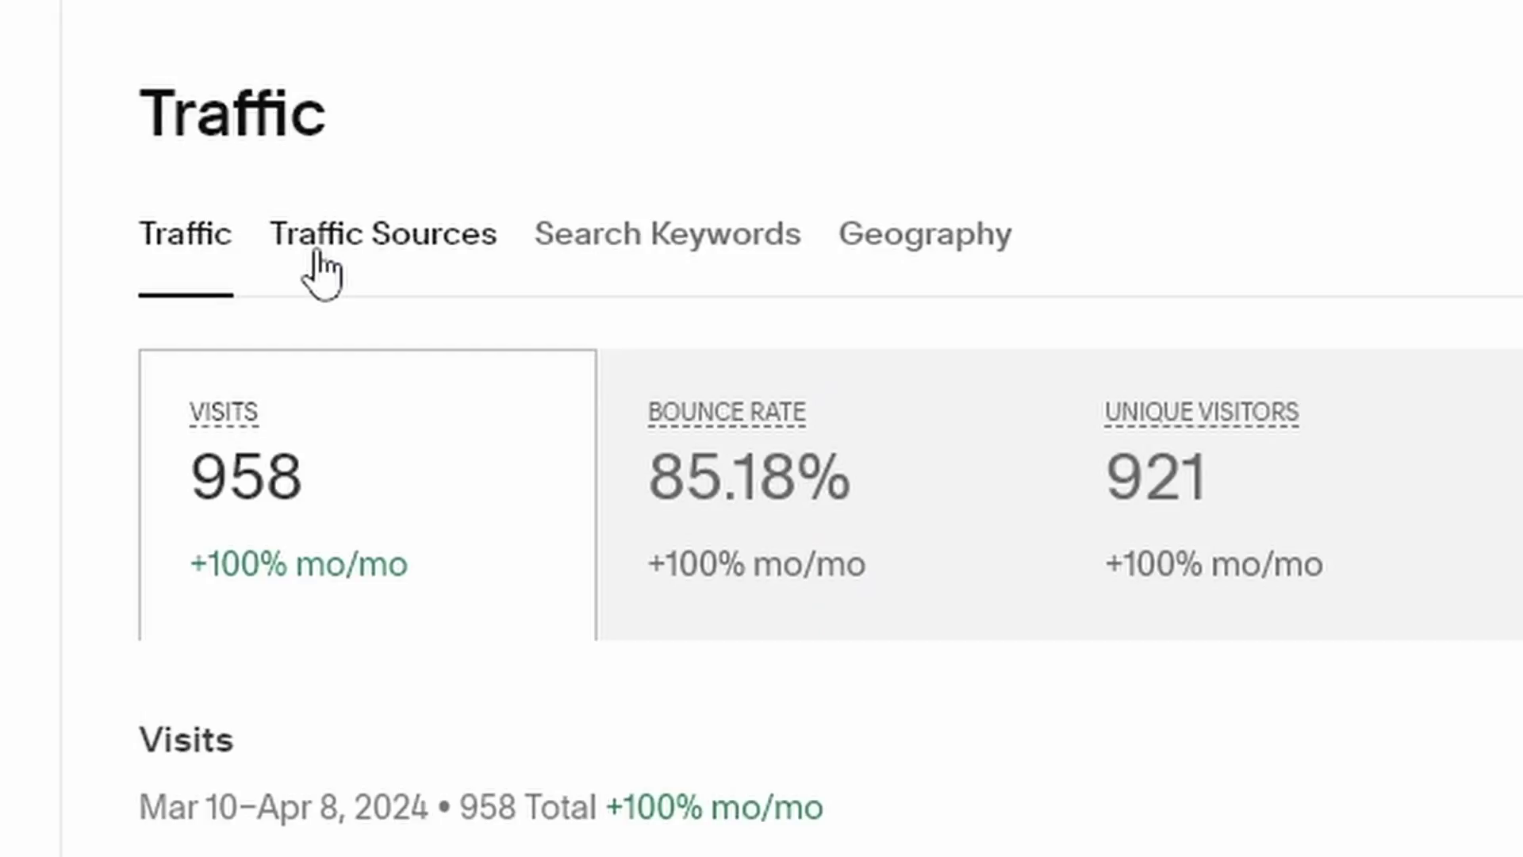
left_click(138, 44)
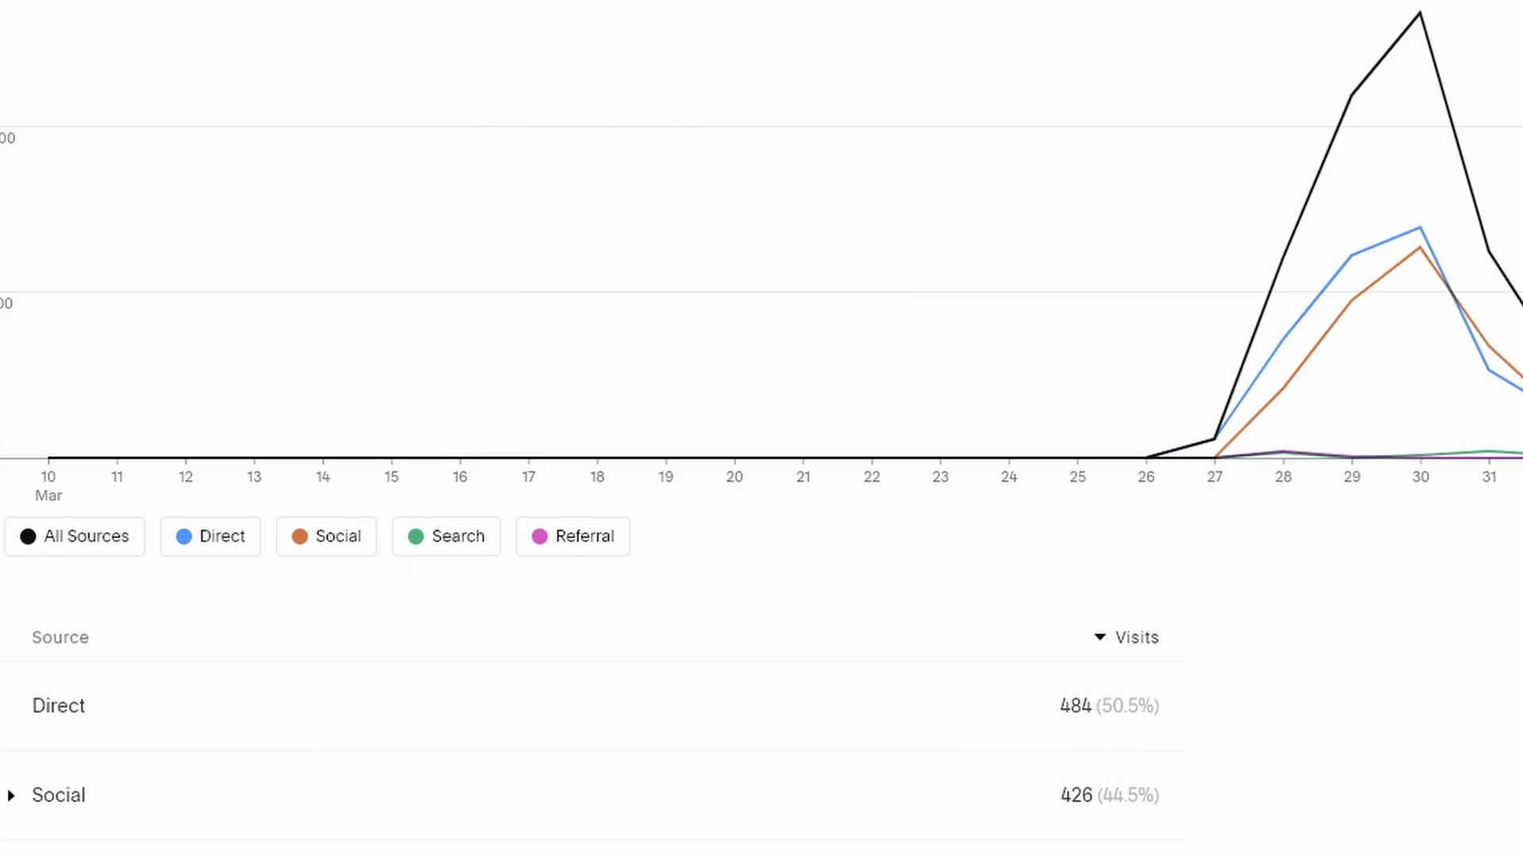